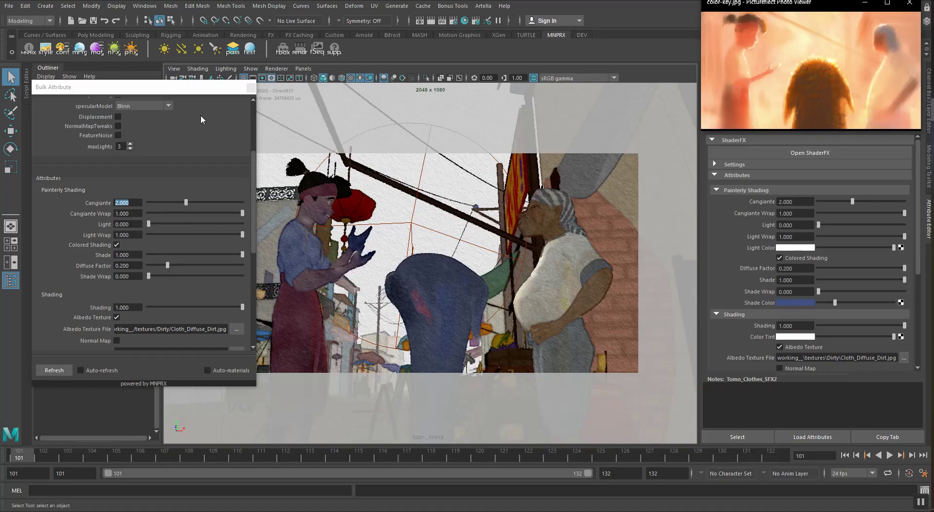
Position the Bulk Attribute window and the color-key reference image around the viewport and review the painterly shading attributes
drag(91, 84, 93, 106)
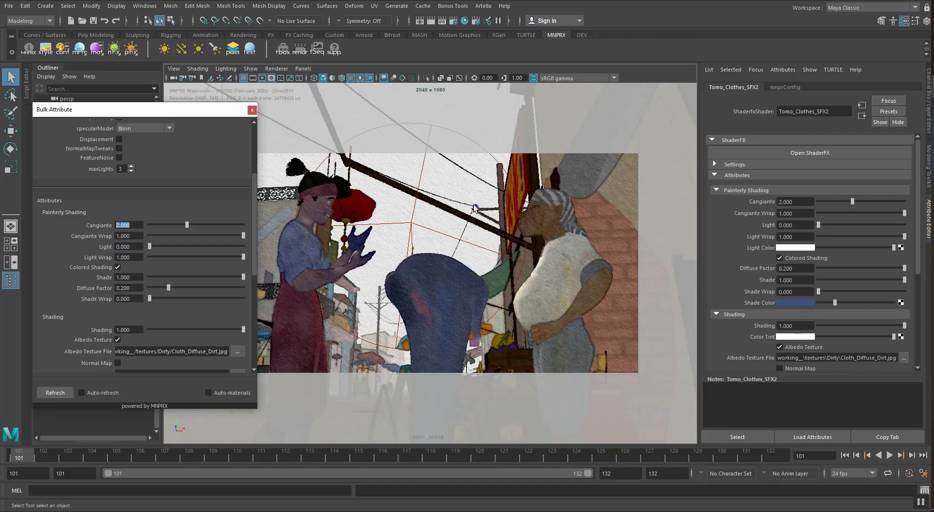
click(933, 110)
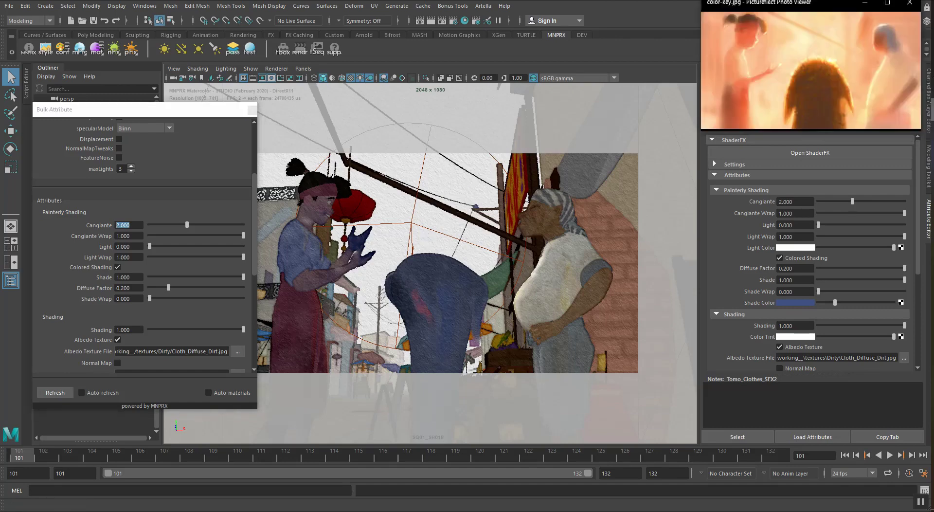
mouse_move(782, 2)
mouse_down()
mouse_move(779, 14)
mouse_move(778, 2)
mouse_up()
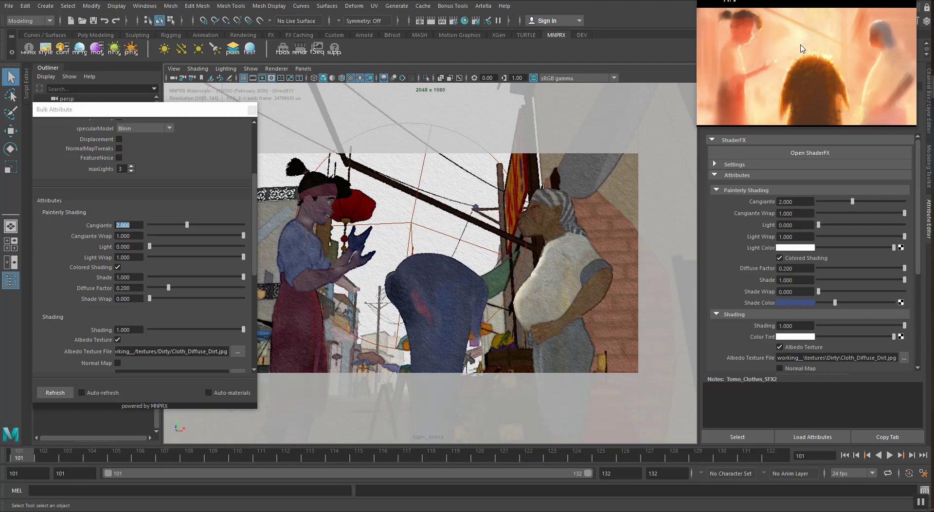
click(253, 204)
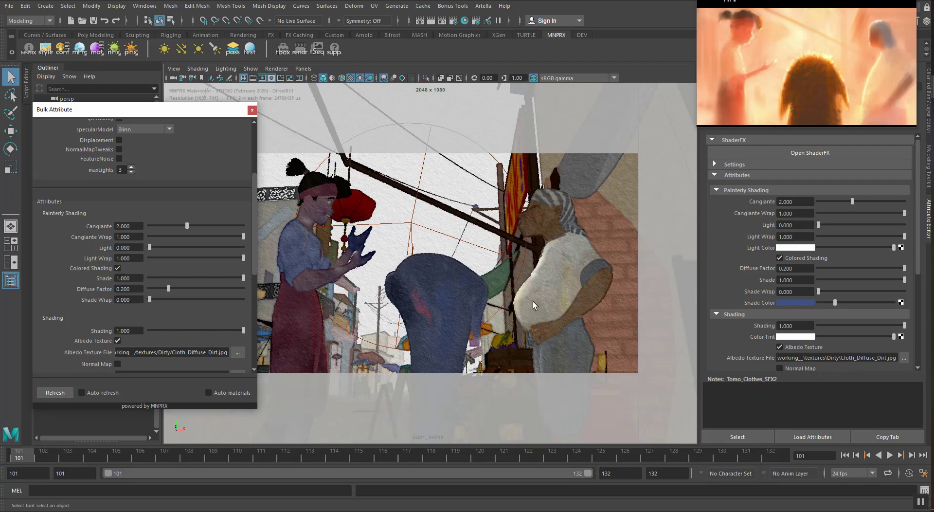
scroll(256, 235, down, 5)
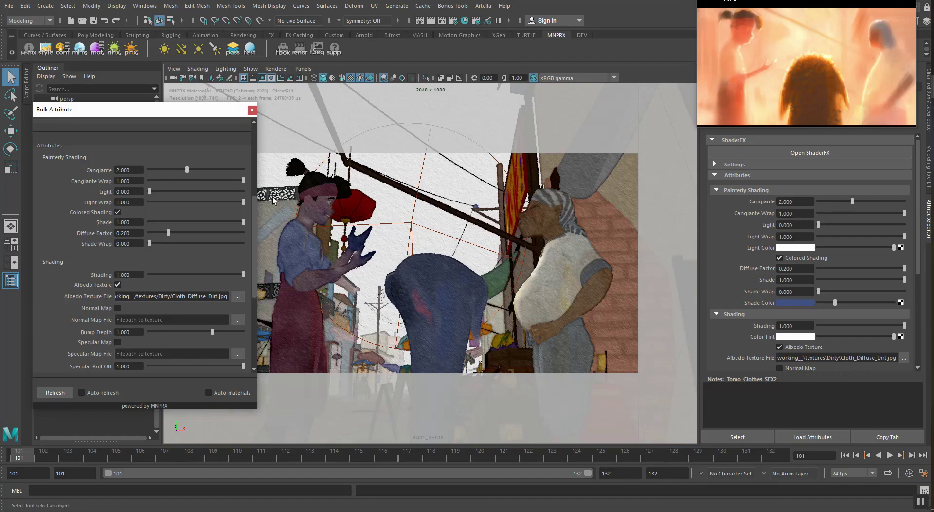
scroll(197, 252, down, 2)
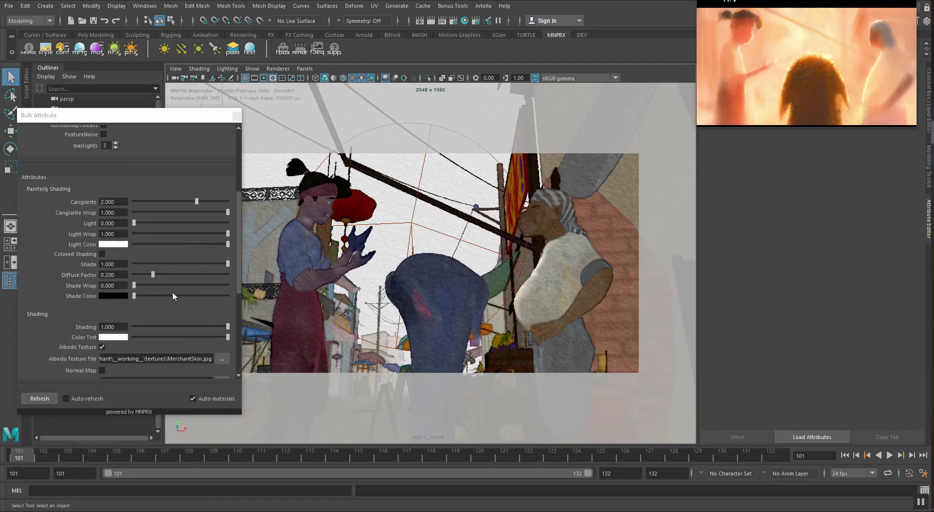
Enable Colored Shading on the character materials and set their Shade Color to a light salmon pink
click(102, 254)
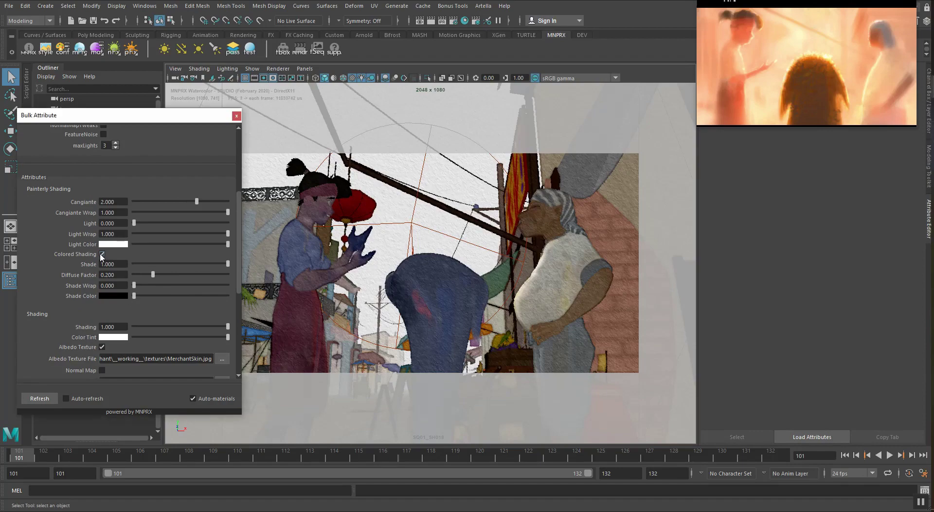
click(106, 296)
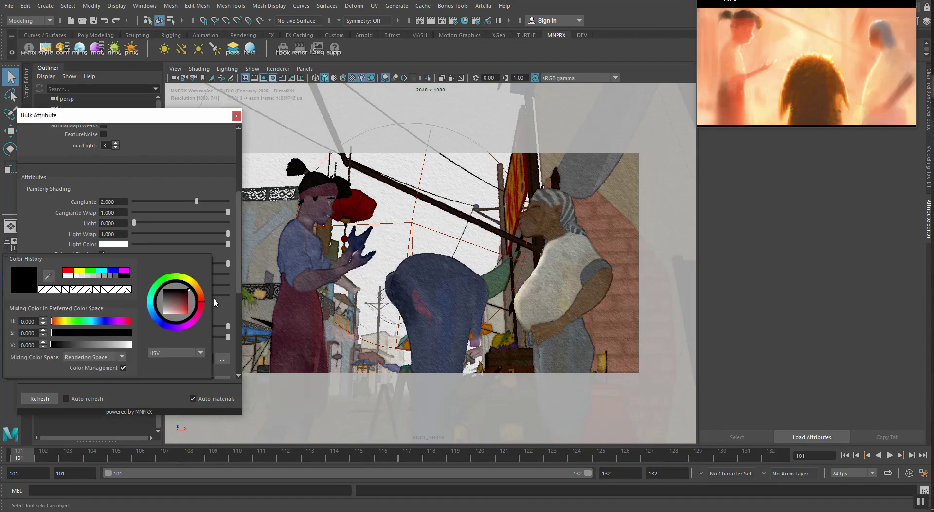
click(181, 306)
drag(180, 303, 179, 318)
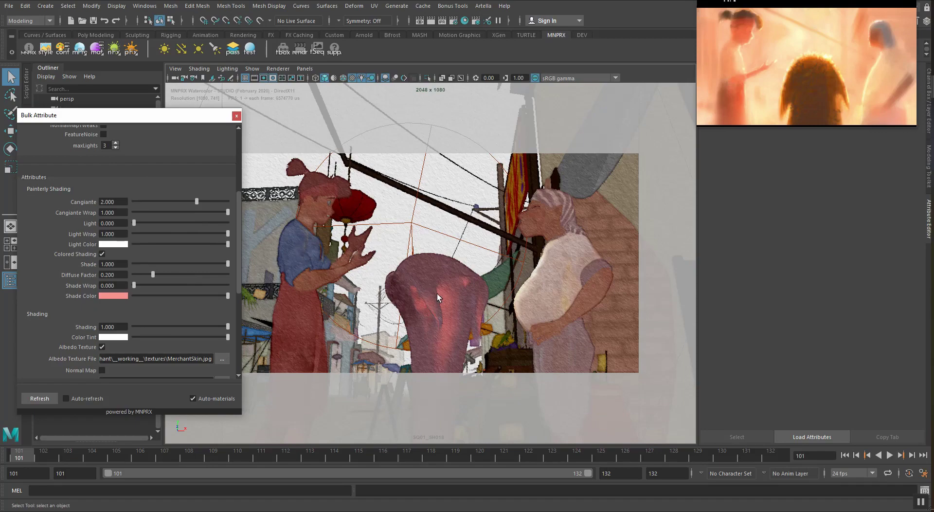
Select the skin, clothing and hat meshes of all three characters and reload the bulk attributes for their materials
click(448, 282)
shift+click(549, 271)
shift+click(566, 334)
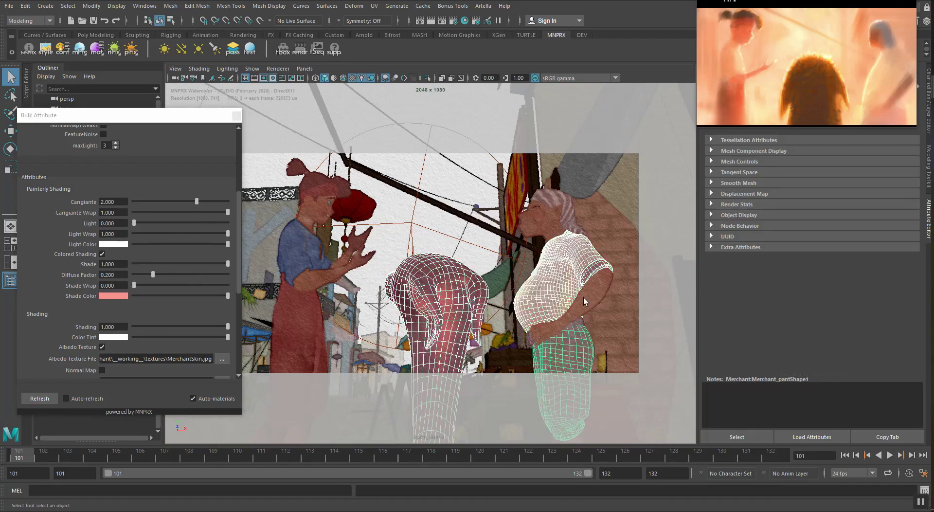
shift+click(584, 300)
shift+click(555, 197)
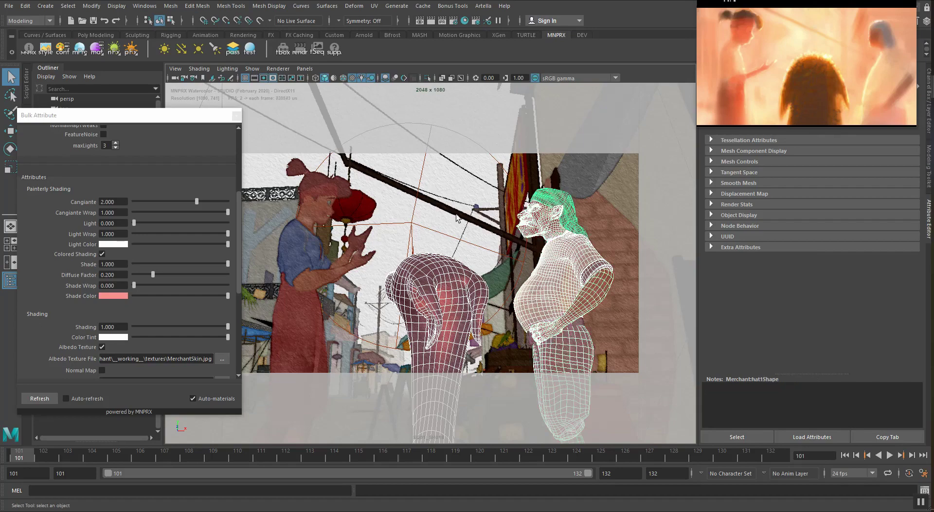
shift+click(325, 187)
shift+click(355, 249)
shift+click(301, 243)
shift+click(298, 326)
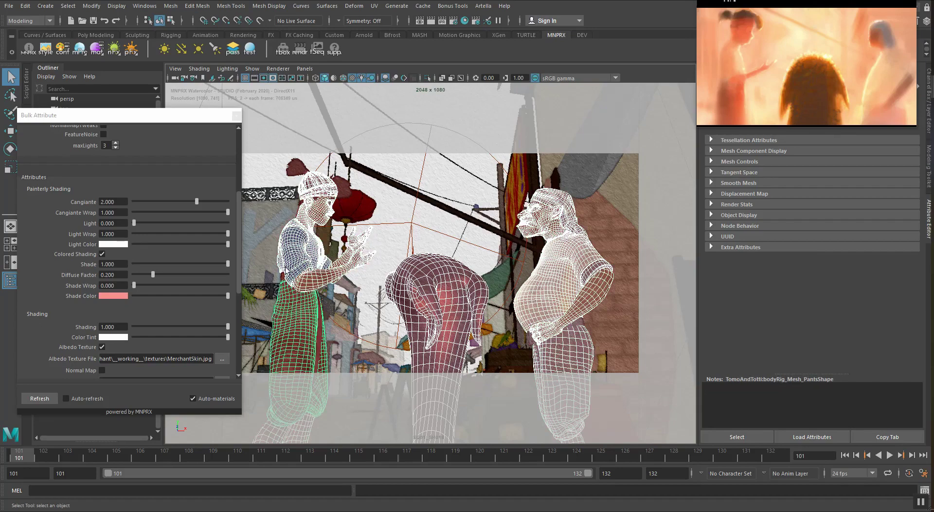
click(36, 399)
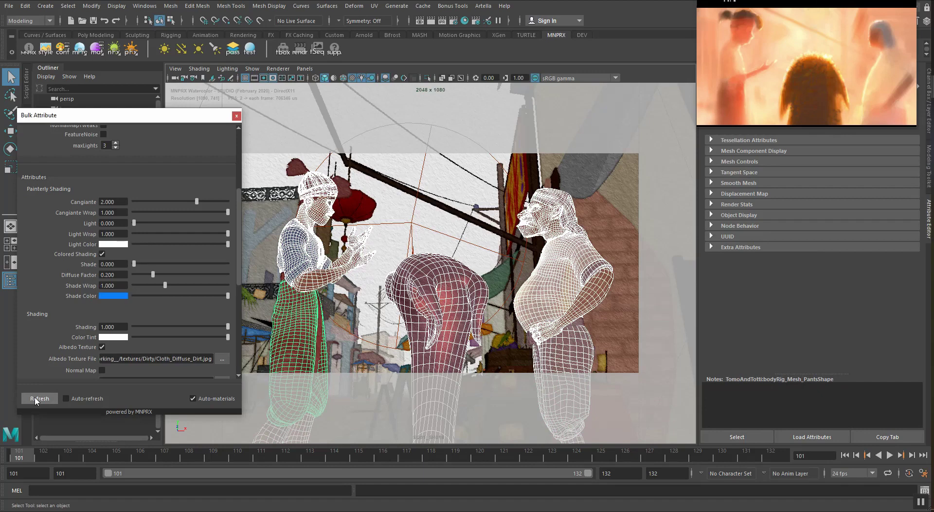
Apply the recently used salmon pink as Shade Color to all selected character materials, refresh the attributes and deselect the meshes
click(115, 296)
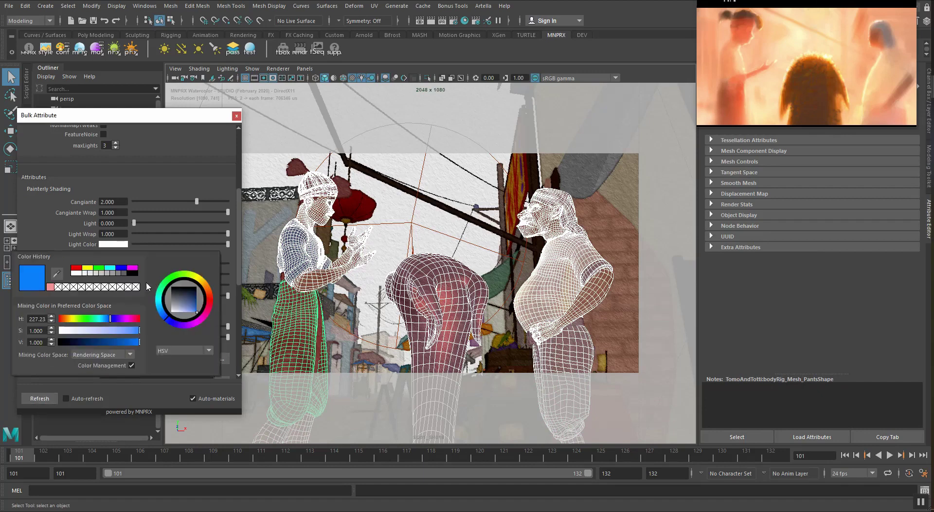
click(195, 308)
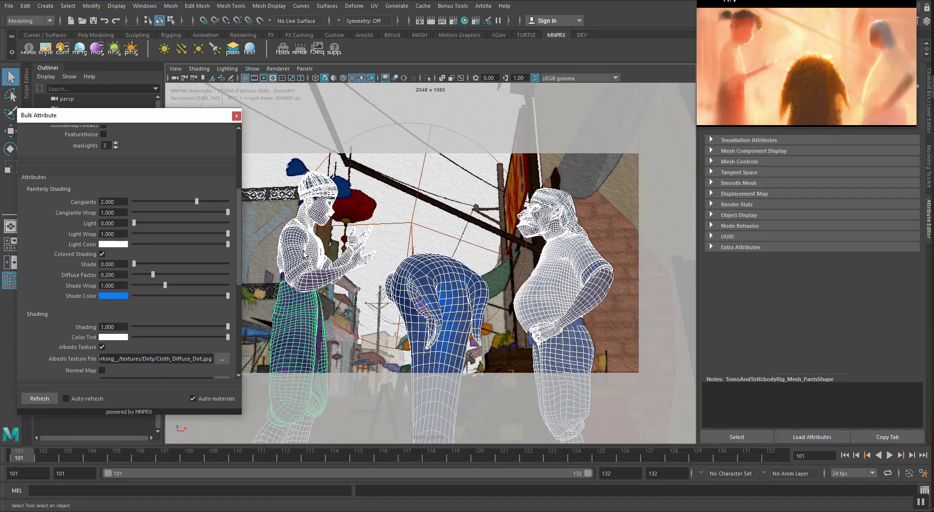
click(107, 294)
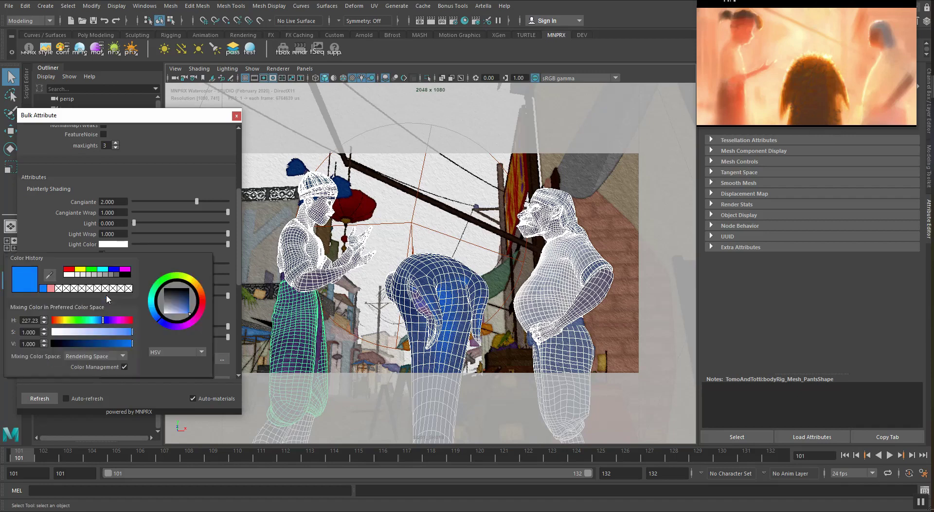
click(56, 294)
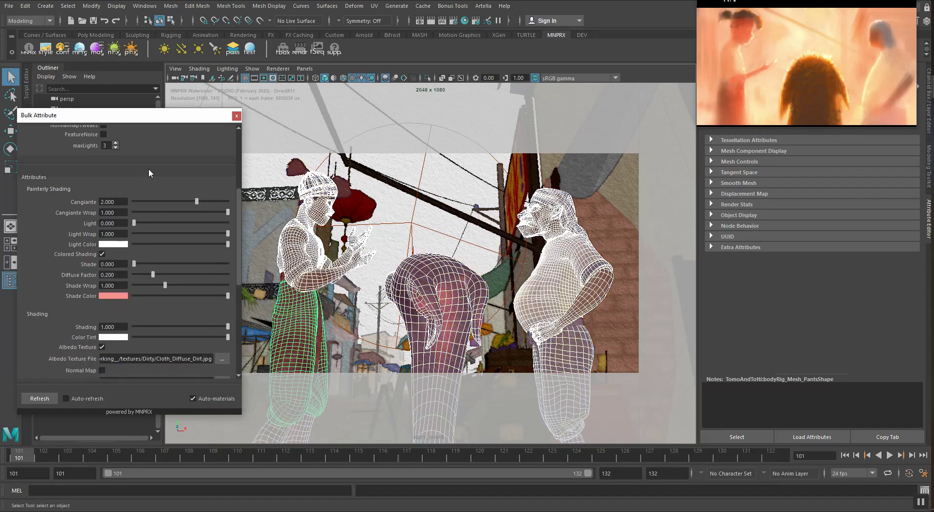
click(39, 398)
click(413, 166)
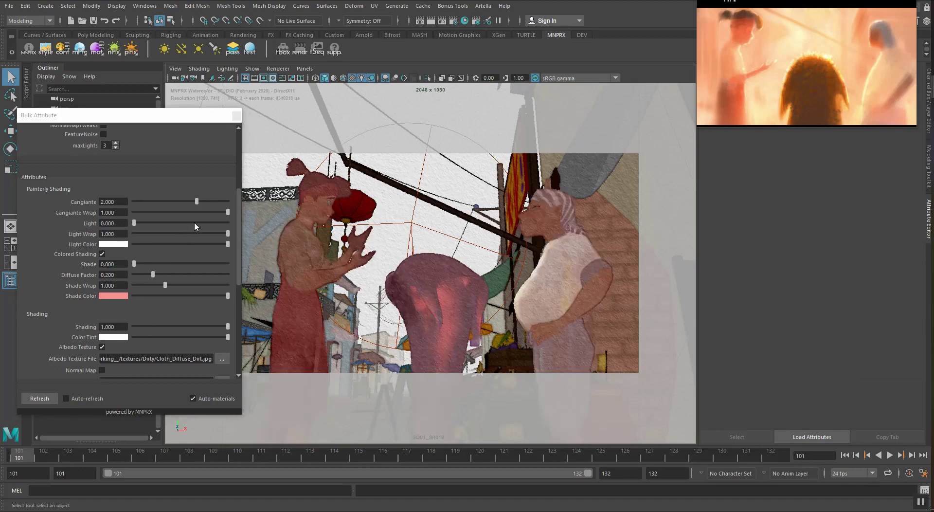
Lower Shade Wrap to 0.550 and change the Shade Color to a darker terracotta orange
scroll(214, 234, down, 2)
mouse_move(228, 266)
mouse_down()
mouse_move(173, 268)
mouse_move(232, 269)
mouse_up()
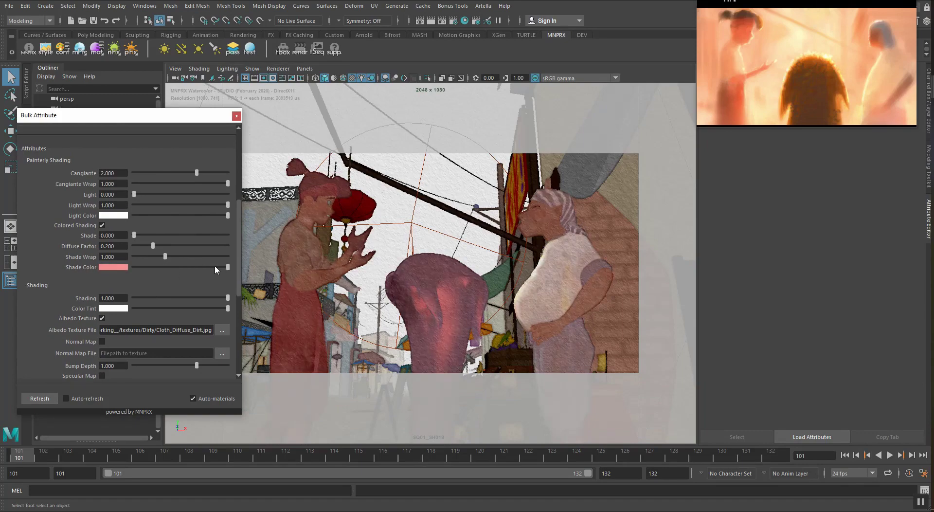
click(217, 266)
mouse_move(167, 258)
mouse_down()
mouse_move(140, 262)
mouse_move(153, 263)
mouse_up()
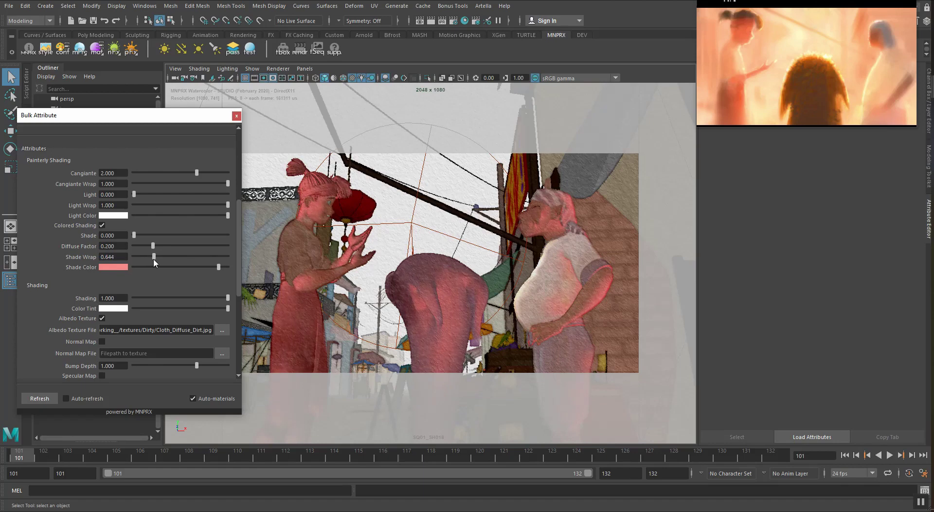
click(121, 268)
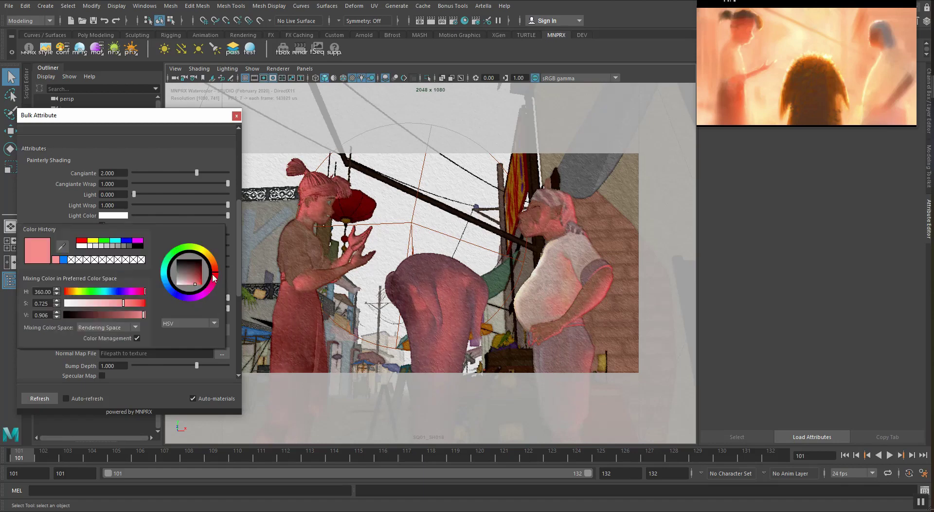
click(217, 267)
click(197, 284)
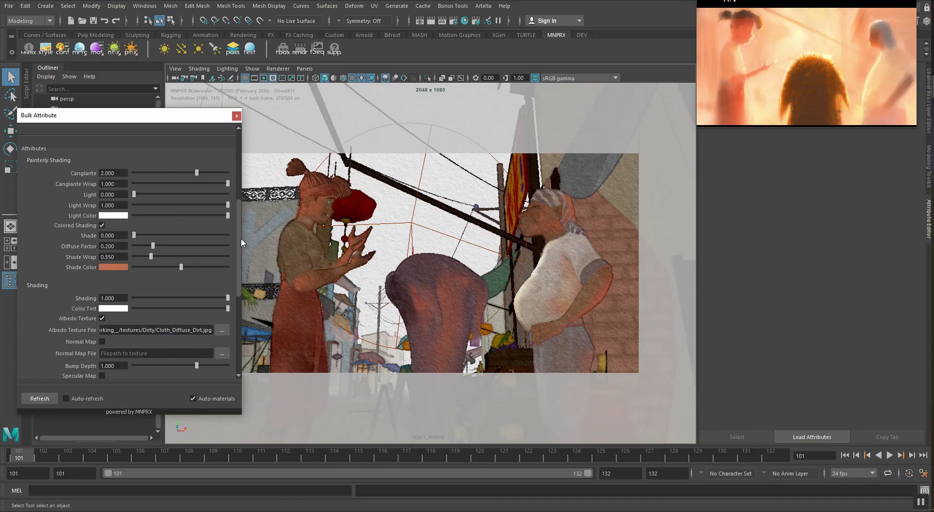
Set Shade to 1.000, Shade Wrap to 0.000, Diffuse Factor to 0.230 and Cangiante Wrap to 1.300
scroll(167, 180, up, 1)
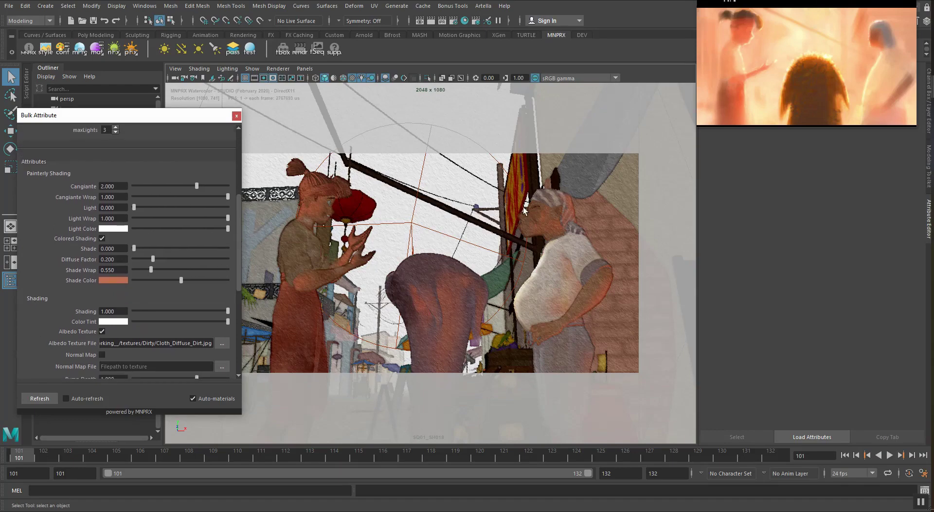
drag(134, 250, 258, 244)
drag(153, 262, 134, 273)
key(ctrl+z)
scroll(96, 243, up, 1)
scroll(126, 228, up, 8)
scroll(126, 228, down, 5)
scroll(55, 266, down, 1)
scroll(54, 264, up, 6)
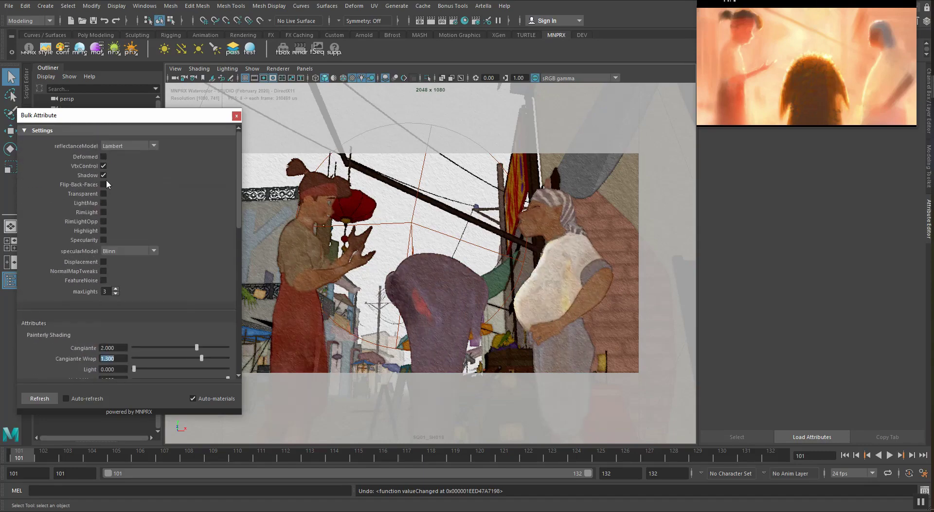
Enable RimLightOpp for the characters, reselect their meshes and load their materials with Auto-materials turned off
click(288, 207)
shift+click(562, 282)
shift+click(580, 307)
shift+click(562, 356)
shift+click(554, 205)
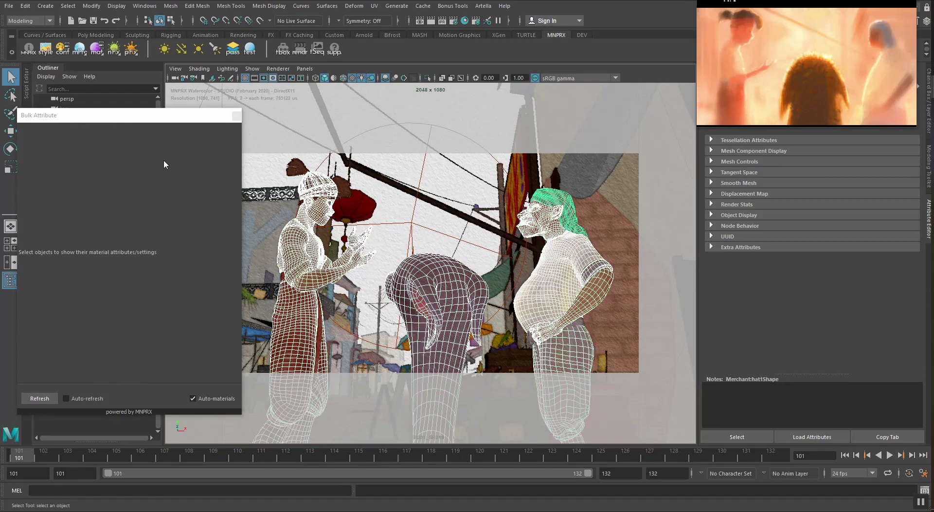
click(193, 398)
click(66, 399)
click(98, 47)
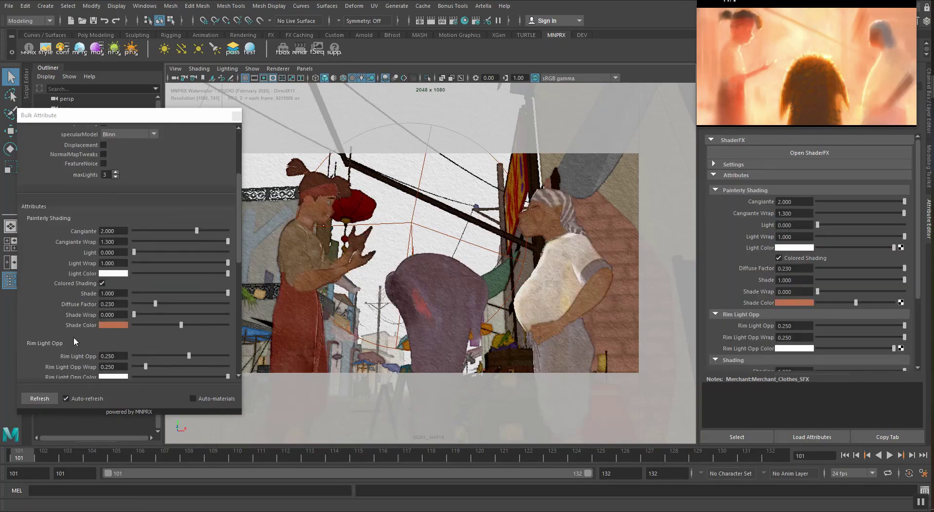
click(68, 399)
Set Rim Light Opp to 0.856 and its wrap to 0.293, with a pale yellow color sampled from the color key
scroll(78, 279, down, 6)
drag(146, 249, 207, 239)
click(120, 261)
click(37, 234)
click(755, 52)
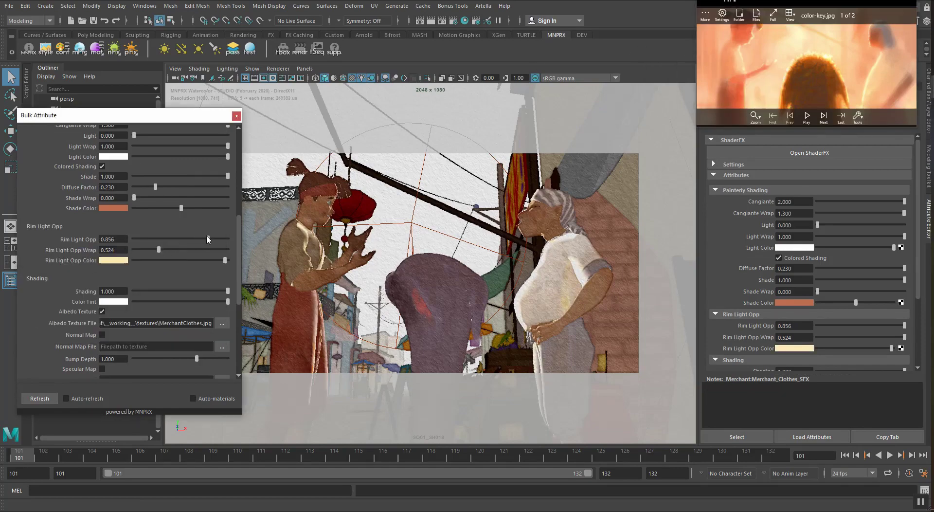
scroll(62, 227, up, 3)
drag(159, 279, 147, 279)
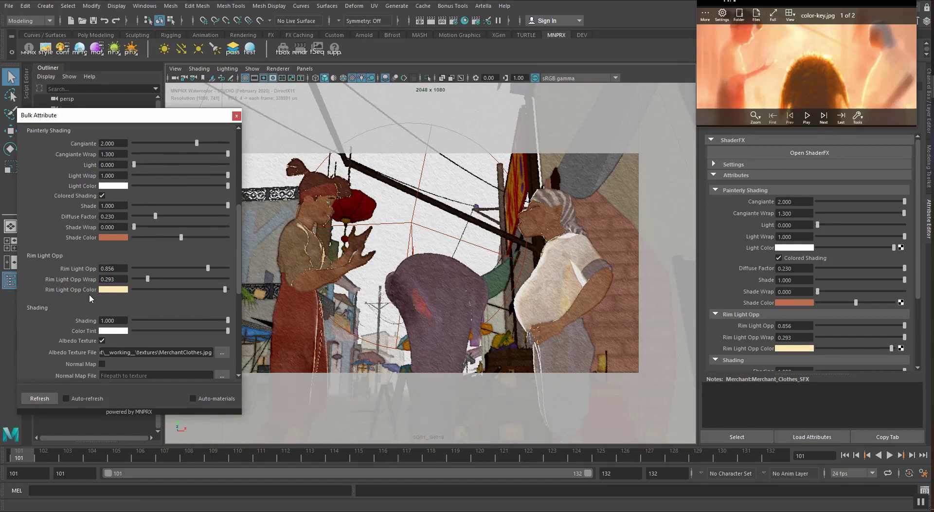
Sample a peach orange from the color key as Light Color and set Light to 1.700 and Light Wrap to 1.300
scroll(90, 298, up, 5)
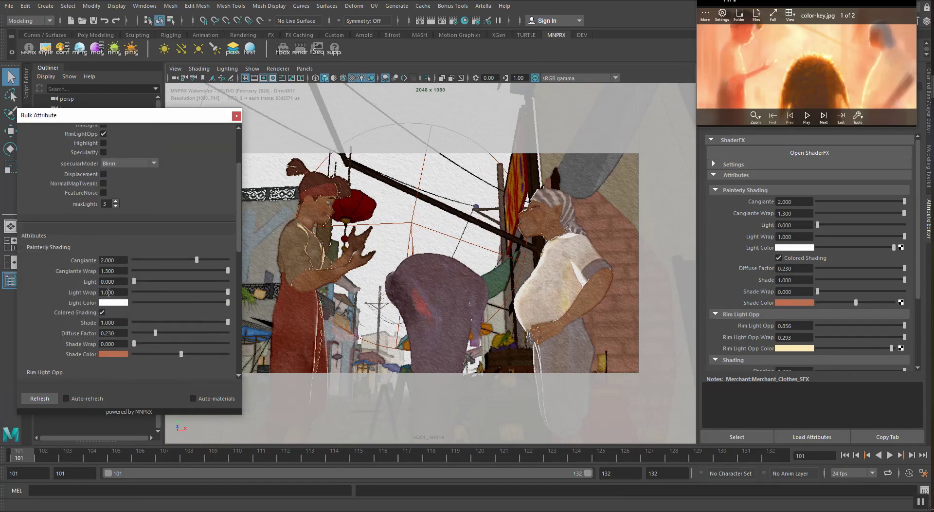
click(124, 303)
click(62, 296)
click(734, 66)
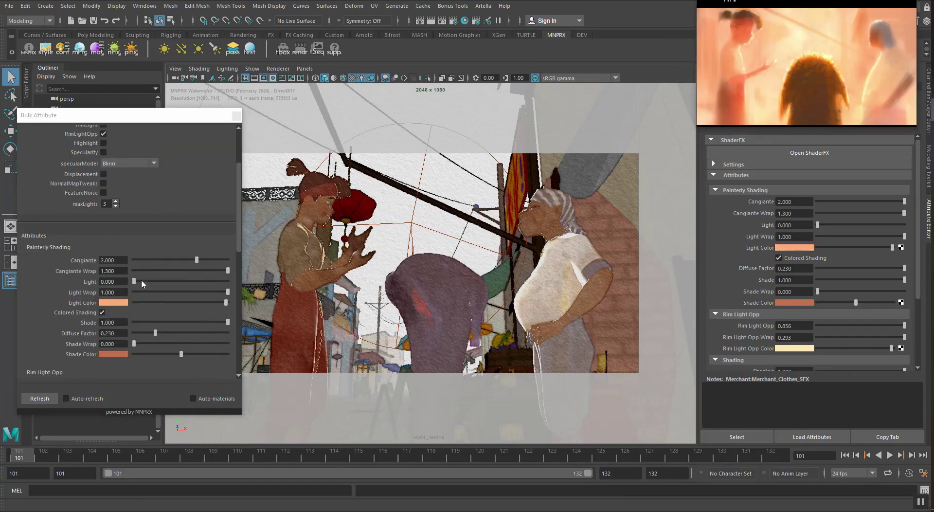
scroll(119, 280, up, 17)
scroll(118, 294, up, 4)
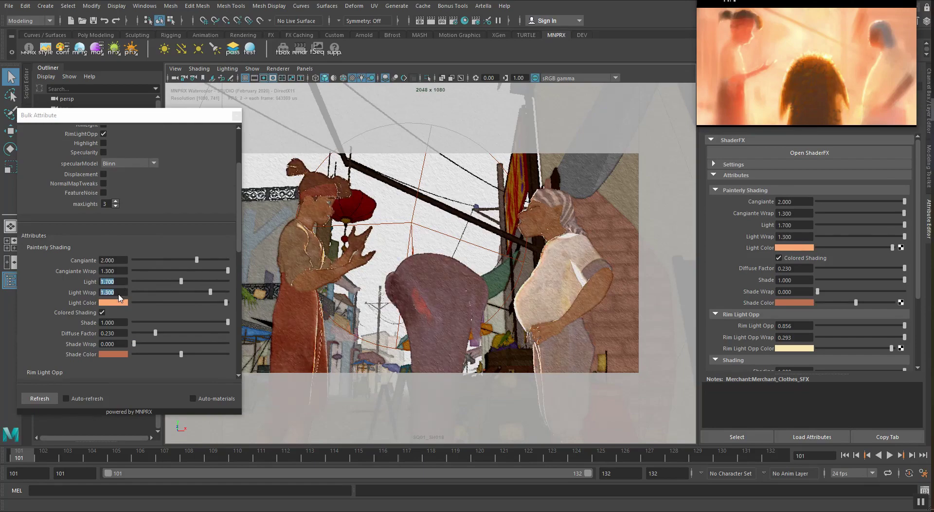
ctrl+drag(120, 297, 120, 298)
Set Rim Light Opp Wrap to 0.513, Cangiante to 0.942 and Cangiante Wrap to 1.000
scroll(168, 244, down, 5)
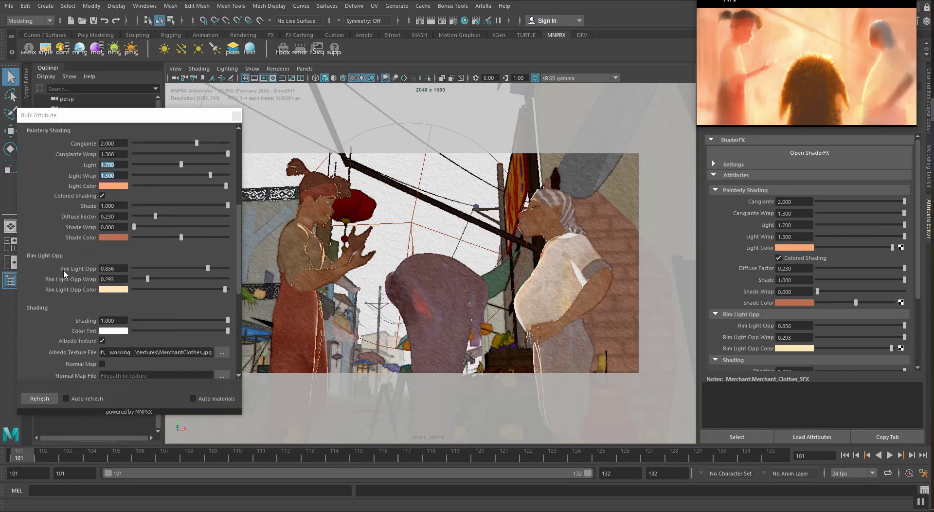
mouse_move(150, 252)
mouse_down()
mouse_move(169, 232)
mouse_move(139, 236)
mouse_move(163, 242)
mouse_up()
scroll(170, 235, up, 4)
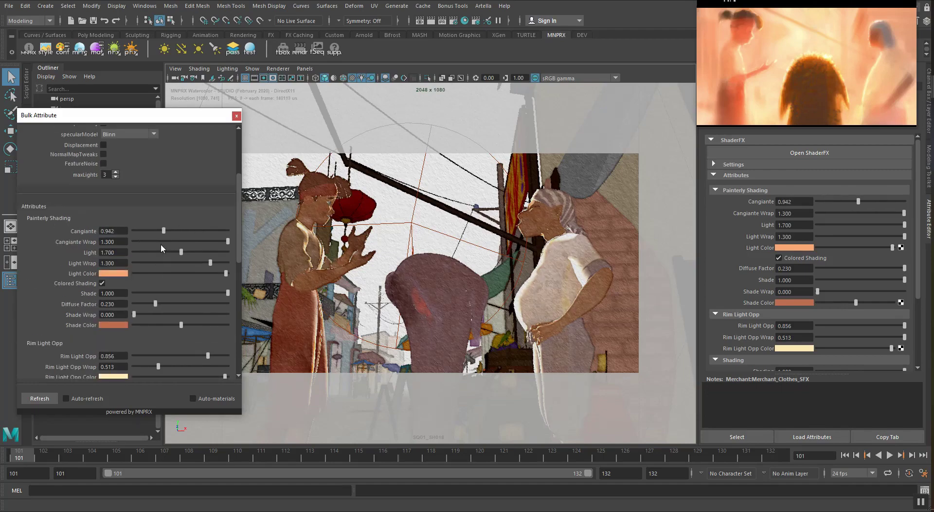
scroll(164, 243, down, 1)
text(1)
key(Return)
Raise Shade Wrap to 0.581 and lower Shade to 0.419 on the character materials
mouse_move(116, 212)
mouse_down()
mouse_move(98, 212)
mouse_move(138, 198)
mouse_up()
scroll(59, 235, down, 5)
scroll(59, 235, up, 2)
mouse_move(227, 176)
mouse_down()
mouse_move(155, 178)
mouse_move(179, 194)
mouse_move(166, 197)
mouse_move(174, 176)
mouse_move(152, 198)
mouse_up()
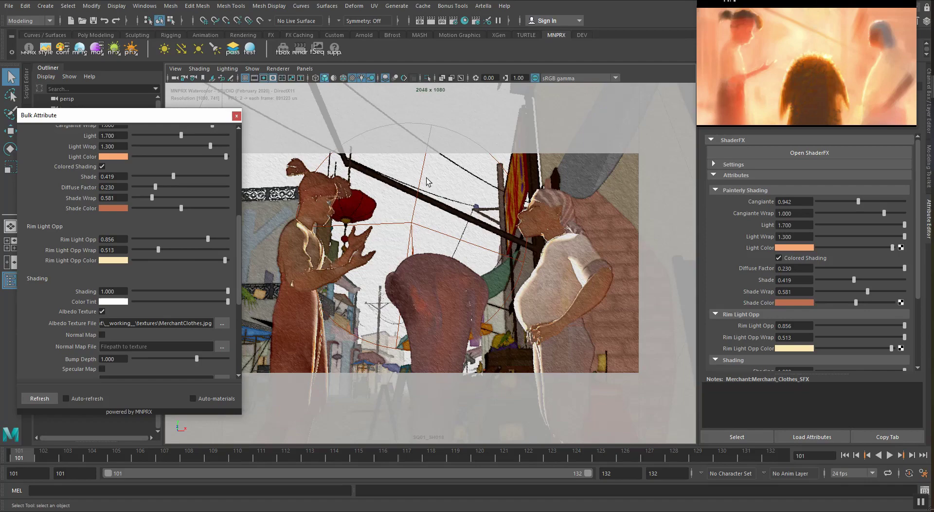
Open the watercolor configuration node and sample a peach orange from the color key as Atmosphere Tint
click(62, 49)
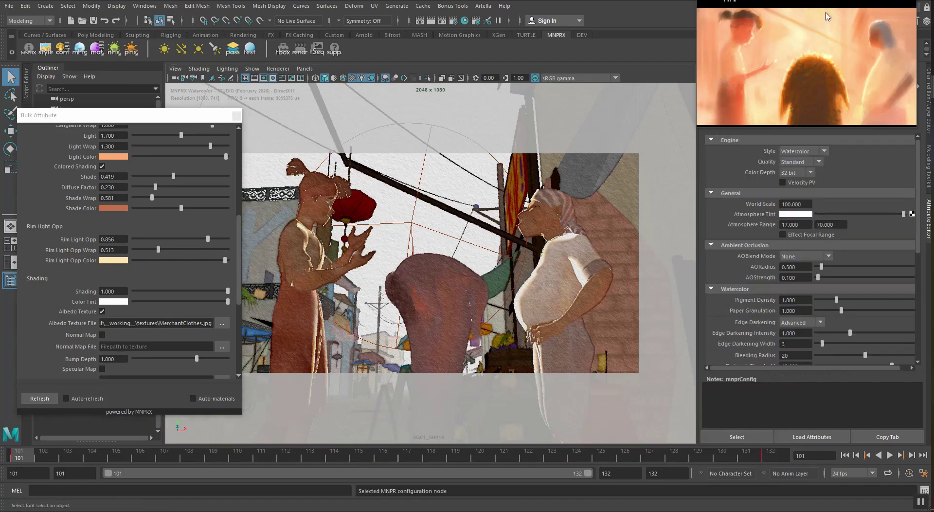
click(792, 216)
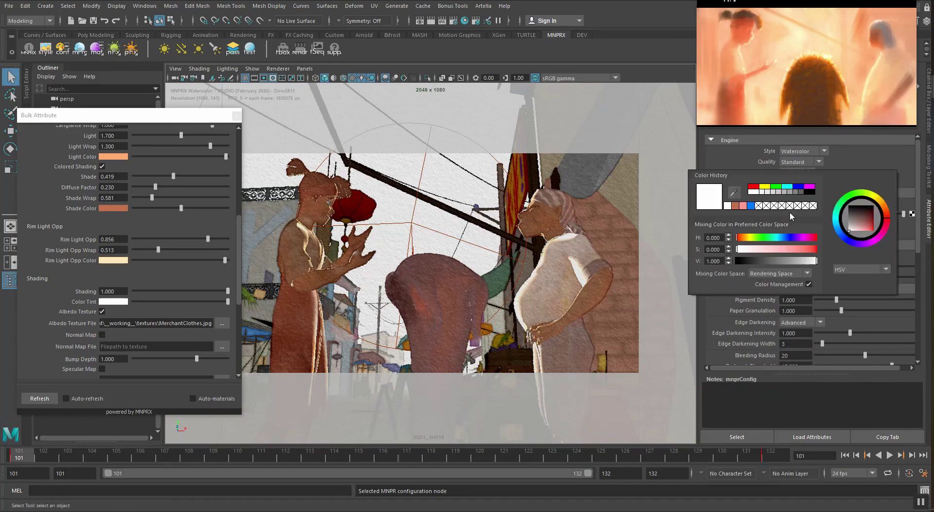
click(736, 194)
click(794, 32)
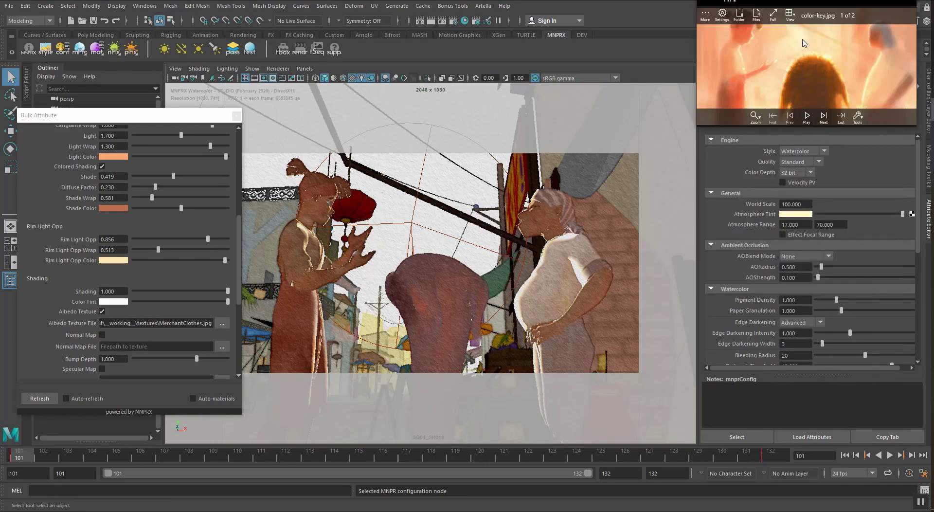
click(792, 214)
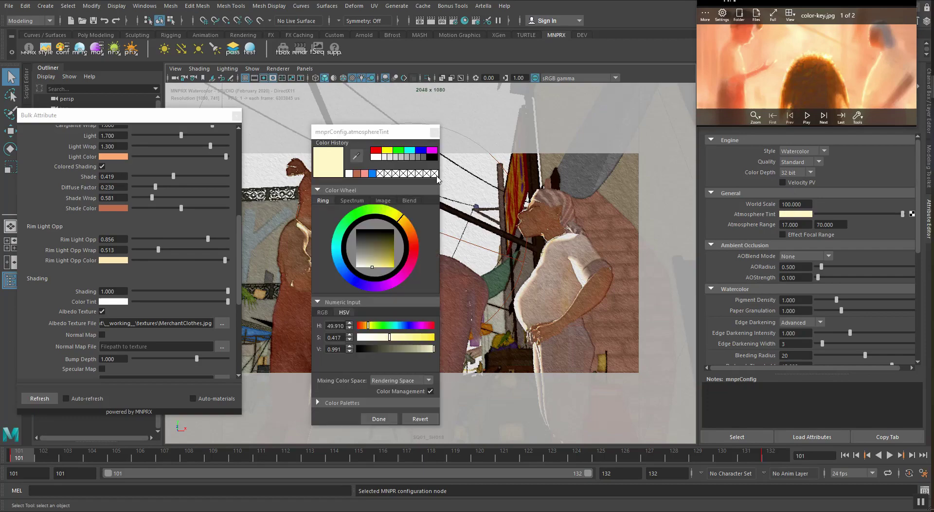
click(759, 58)
click(435, 132)
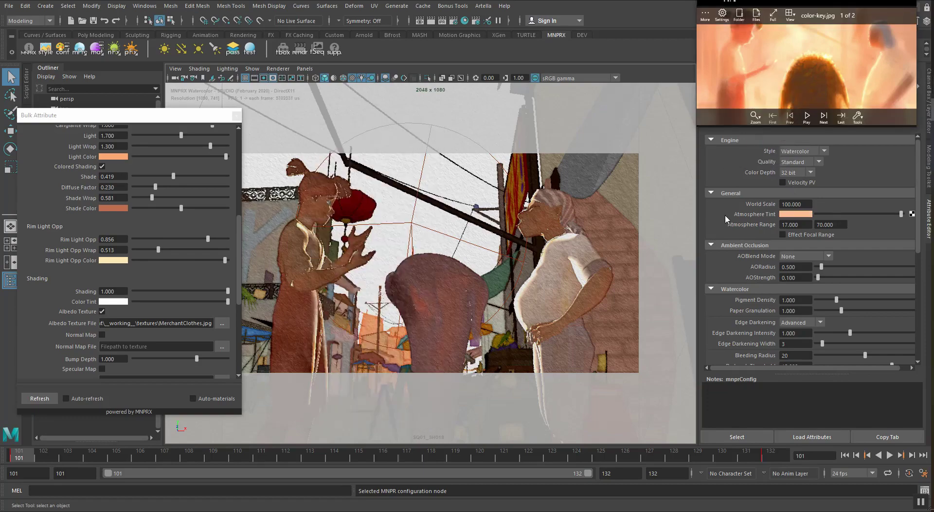
Sample a pale yellow from the color key as Substrate Color of the main substrate
scroll(735, 220, down, 6)
scroll(733, 220, down, 2)
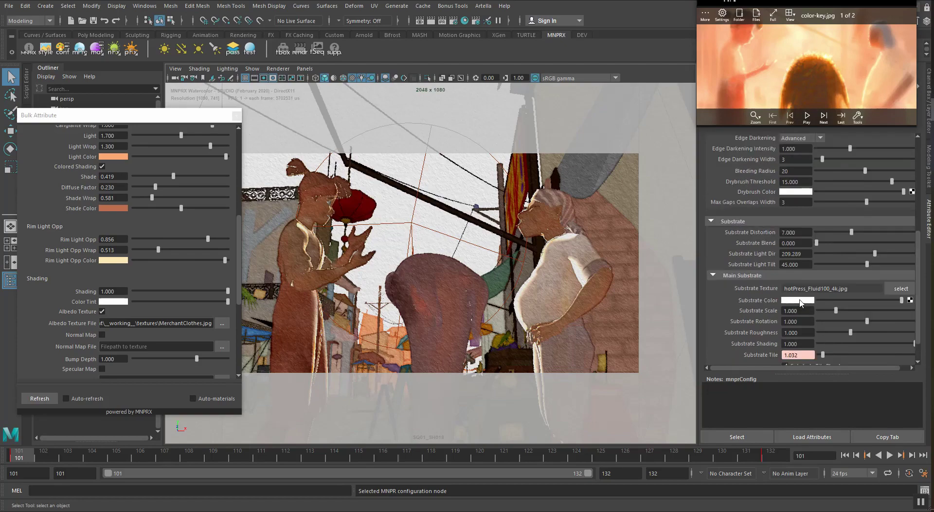
click(798, 301)
click(360, 170)
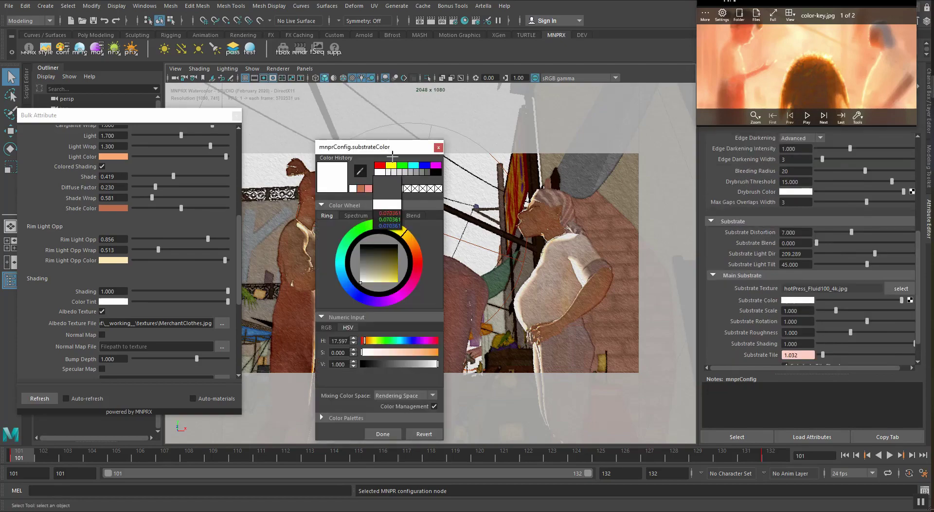
click(792, 49)
click(387, 433)
Shift the Atmosphere Tint to a lighter, yellower peach
scroll(904, 217, up, 6)
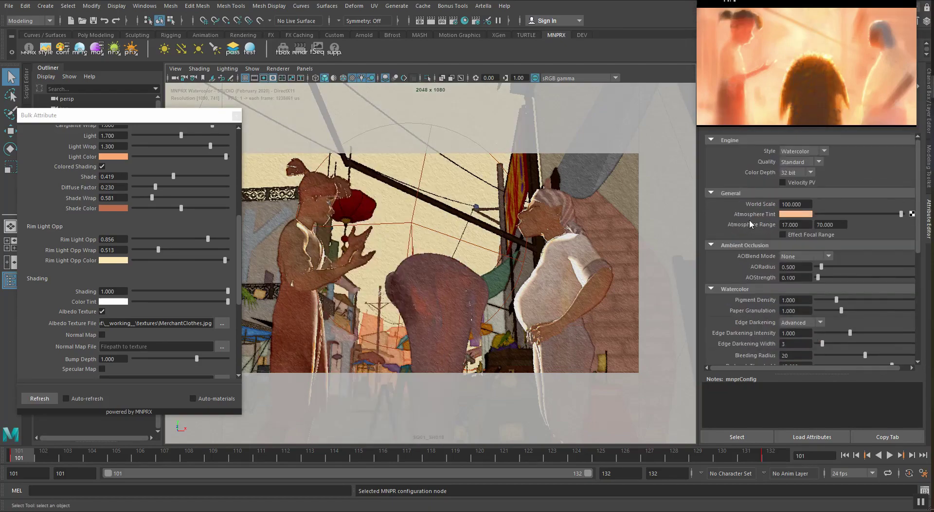
click(790, 214)
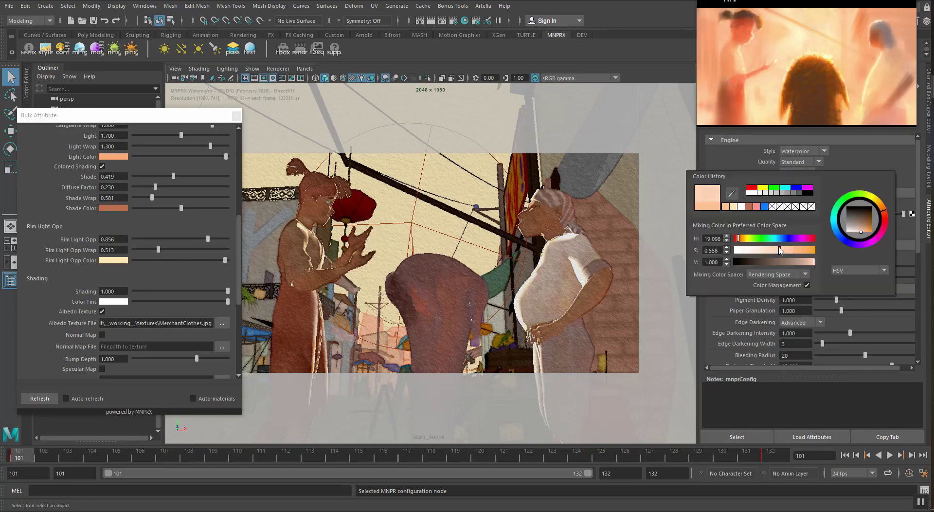
click(798, 224)
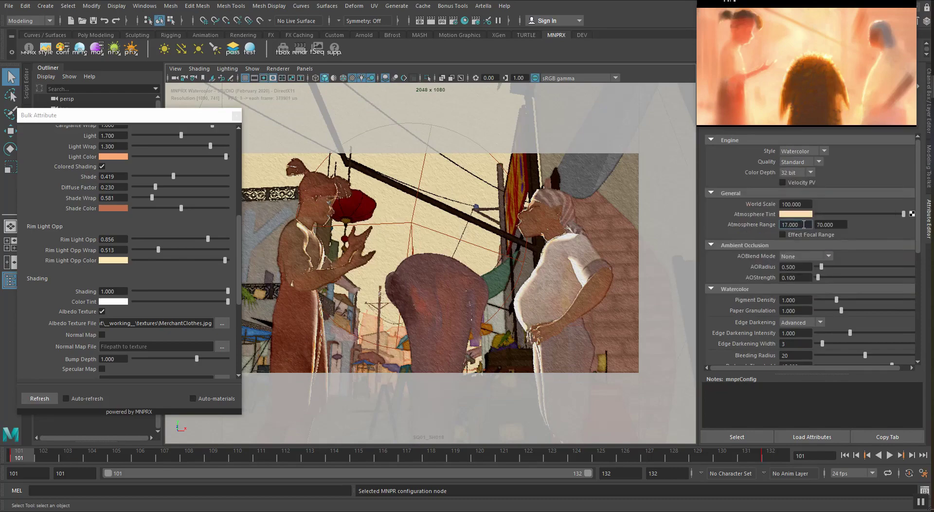
Set the Atmosphere Range to start at 5 and end at 50
drag(782, 224, 816, 226)
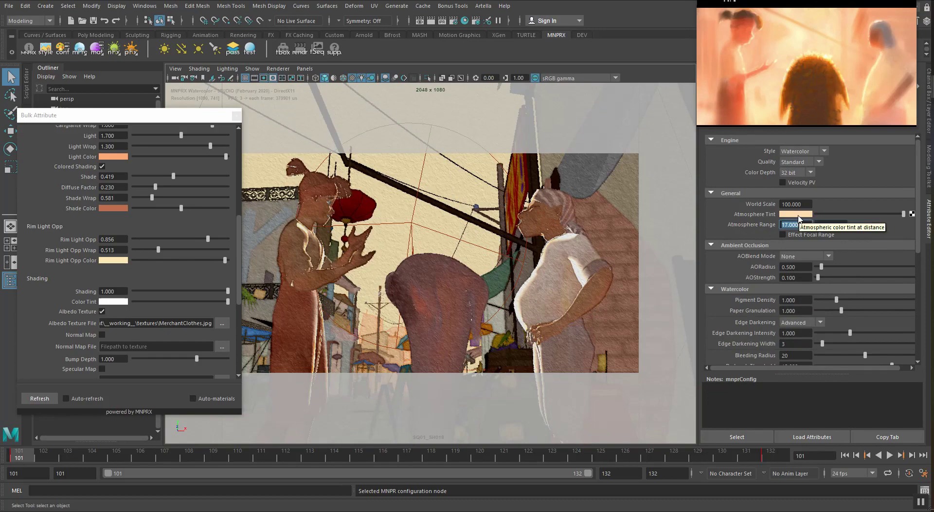
text(5)
key(Return)
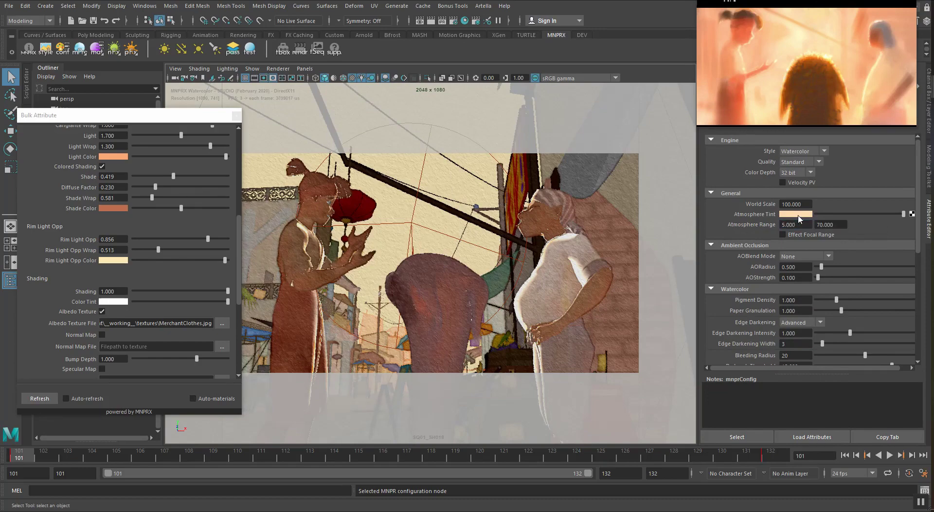
click(833, 225)
text(50)
key(Return)
Compare the materials and shader settings used by Totti's whisker and body meshes
click(377, 298)
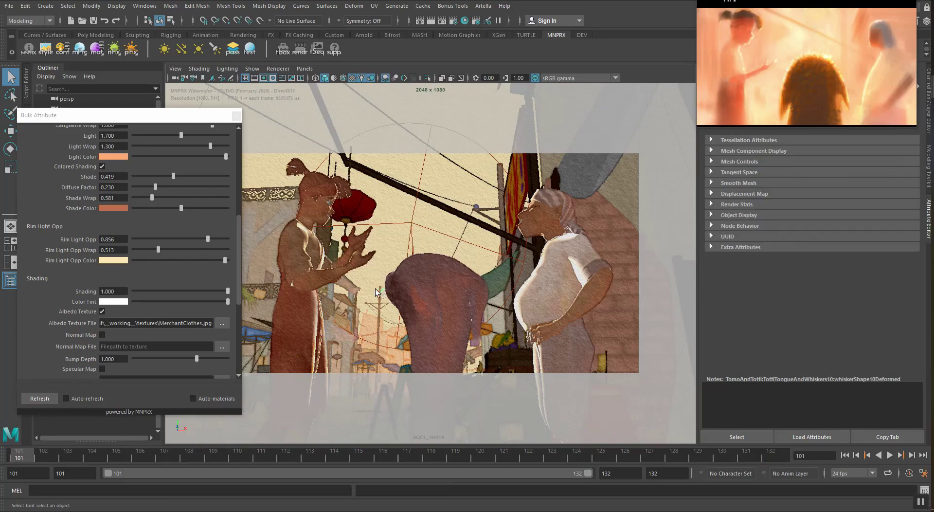
click(97, 49)
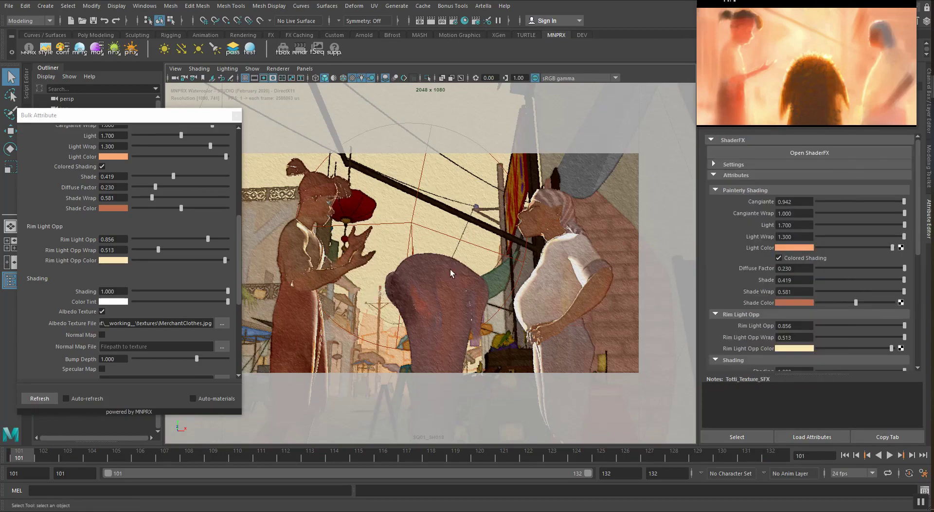
click(716, 164)
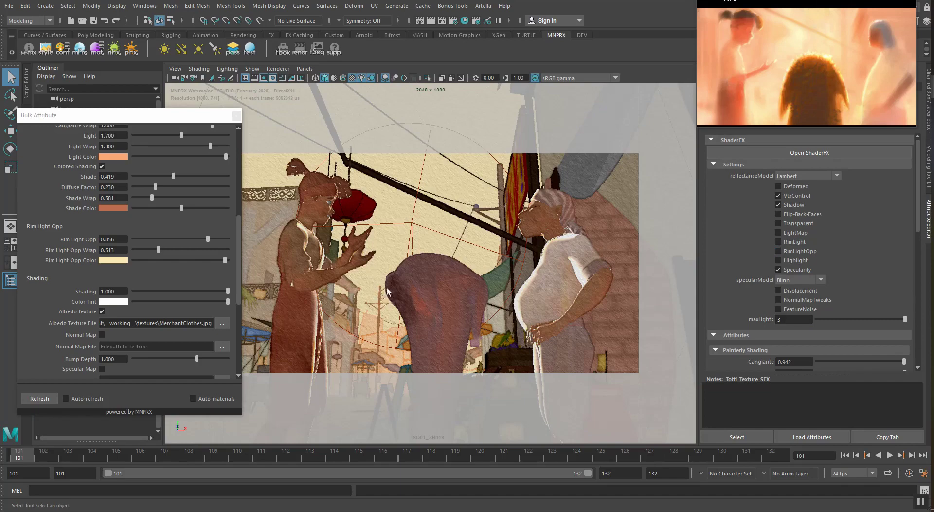
click(442, 278)
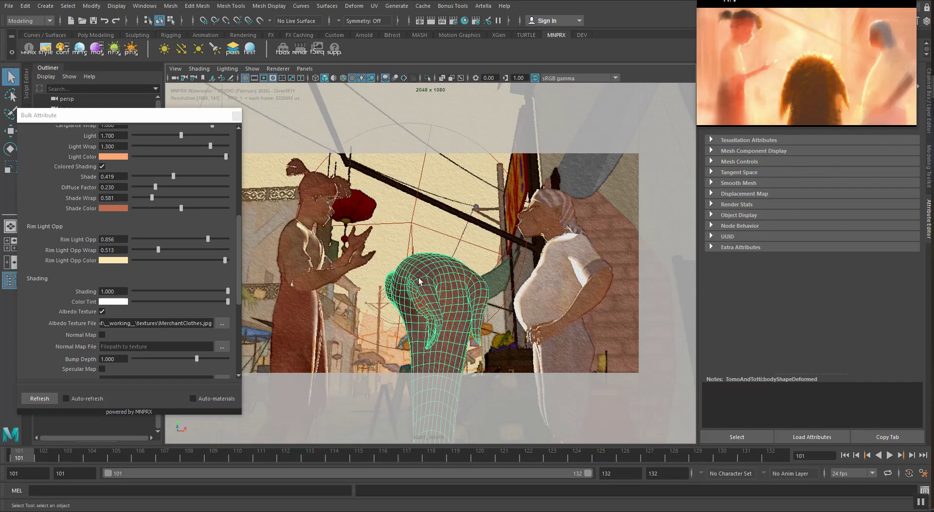
click(96, 49)
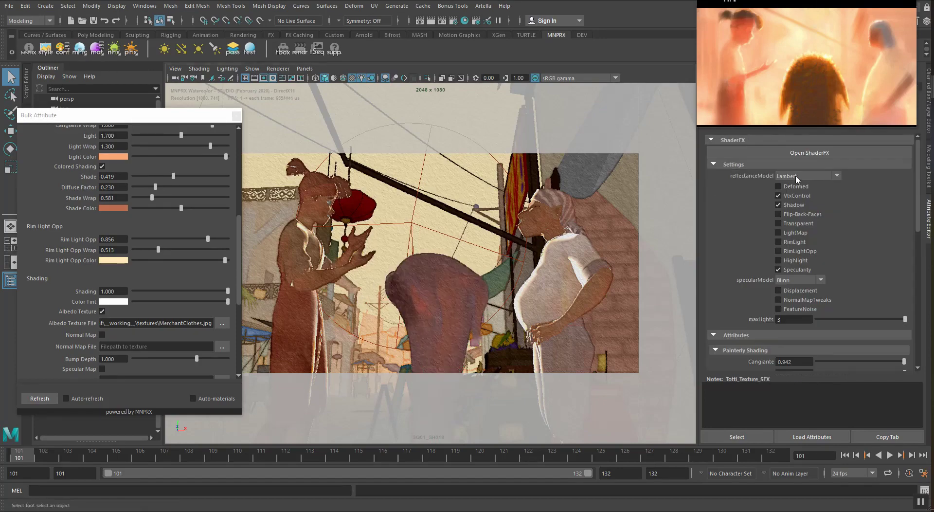
click(784, 250)
Save the whisker's current material as a material preset named totti
click(381, 294)
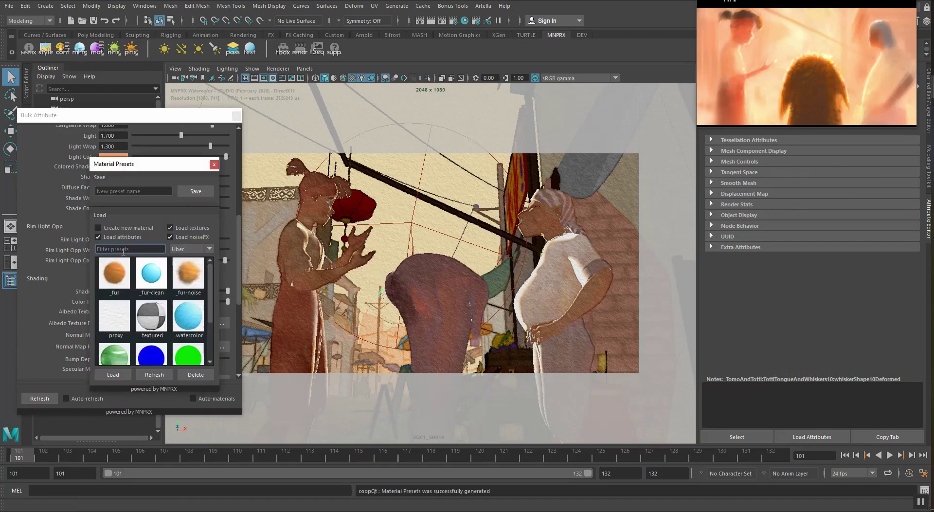
click(124, 190)
text(totti)
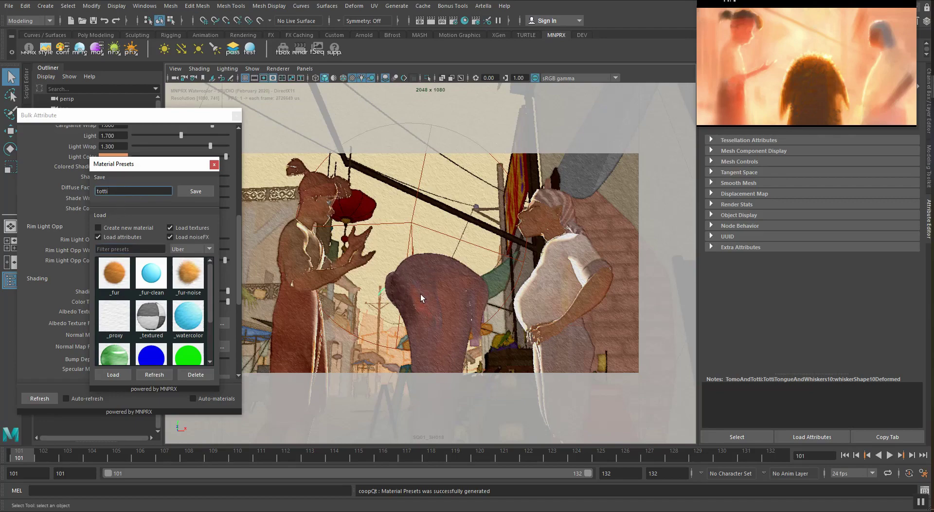
click(195, 191)
scroll(212, 309, down, 3)
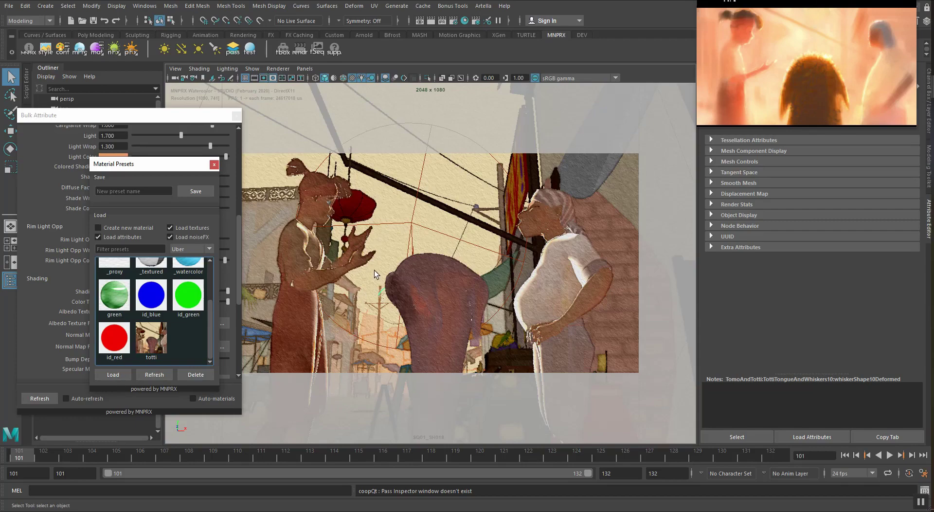
Expand Totti's geometry group in the Outliner around a selected whisker, moving the Bulk Attribute and Material Presets windows clear
click(386, 294)
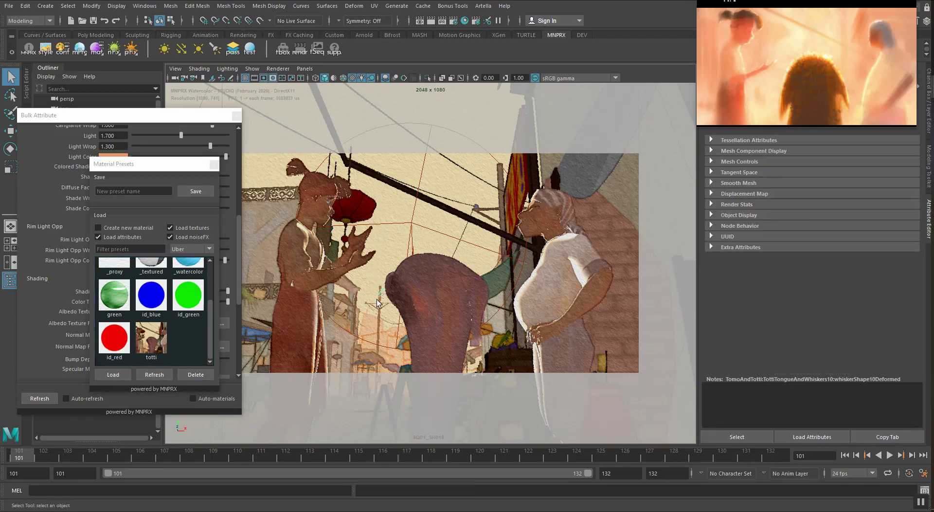
drag(104, 119, 283, 91)
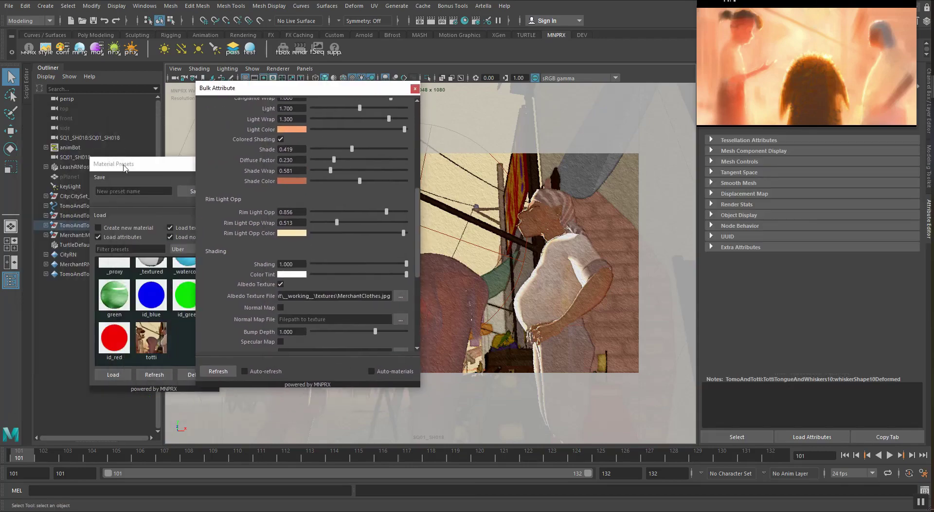
drag(126, 164, 167, 260)
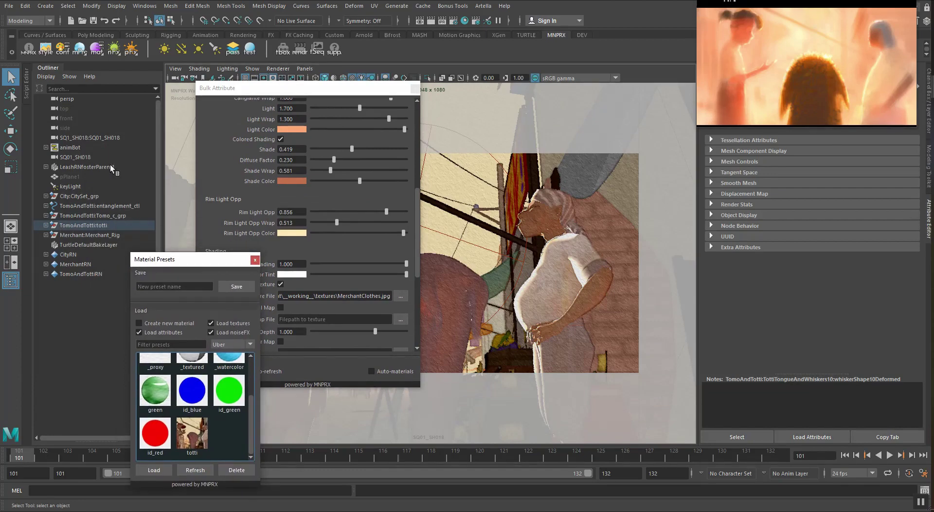
drag(276, 95, 602, 107)
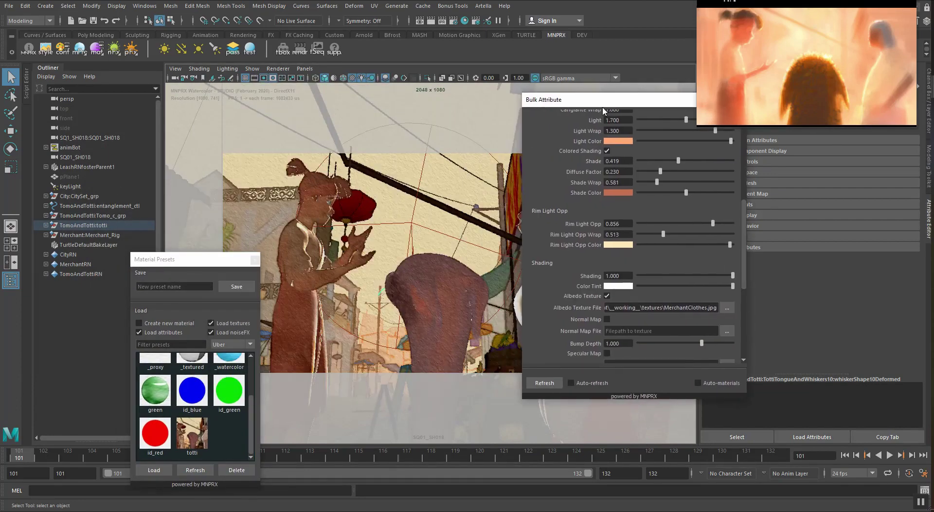
click(381, 254)
click(381, 291)
click(46, 225)
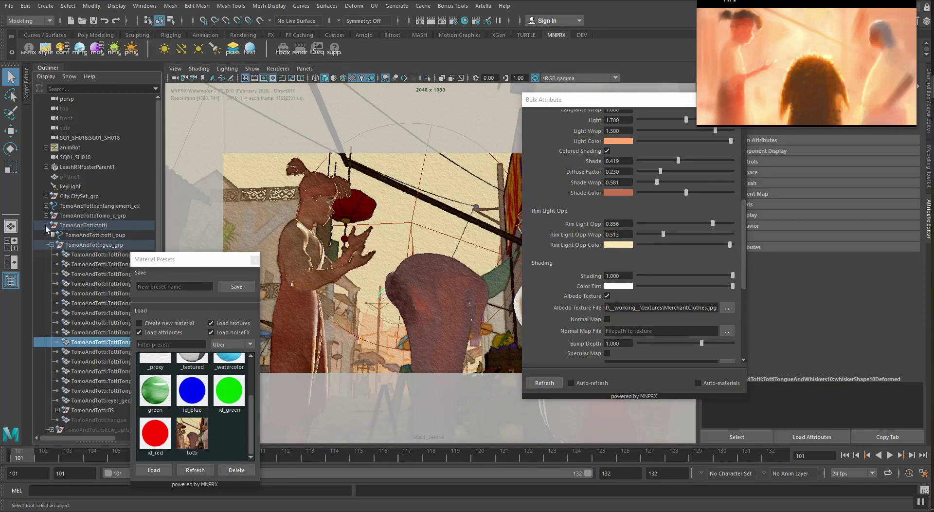
scroll(77, 317, down, 3)
scroll(77, 312, down, 2)
drag(195, 259, 287, 241)
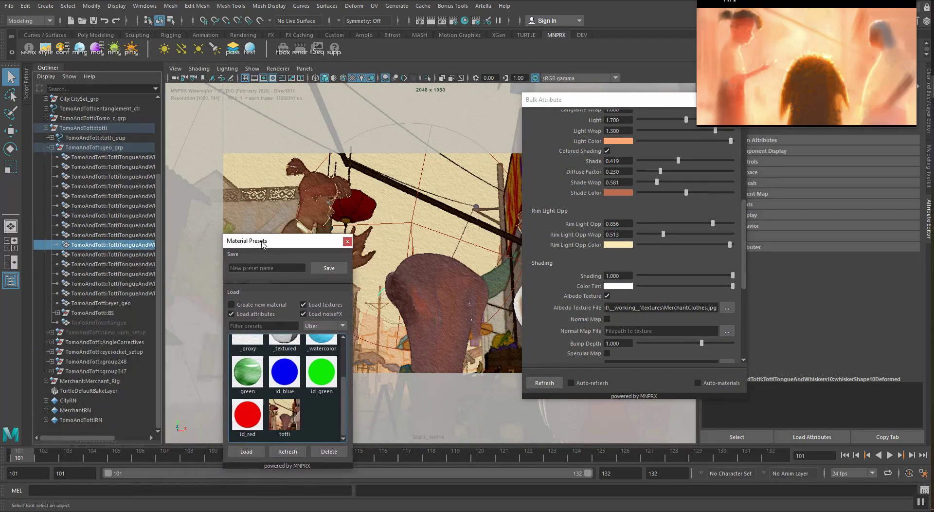
Select whisker01 through whisker14 in Totti's geometry group, leaving the tongue out
click(129, 292)
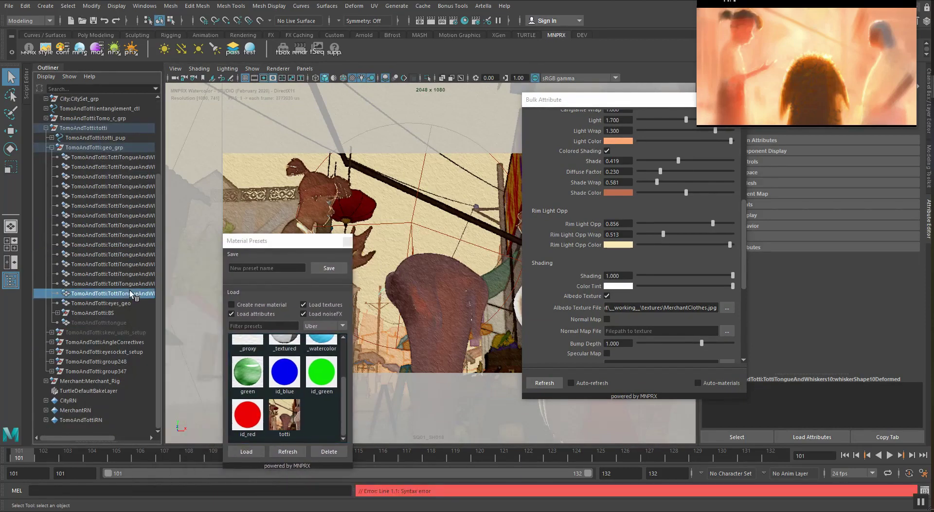
shift+click(86, 157)
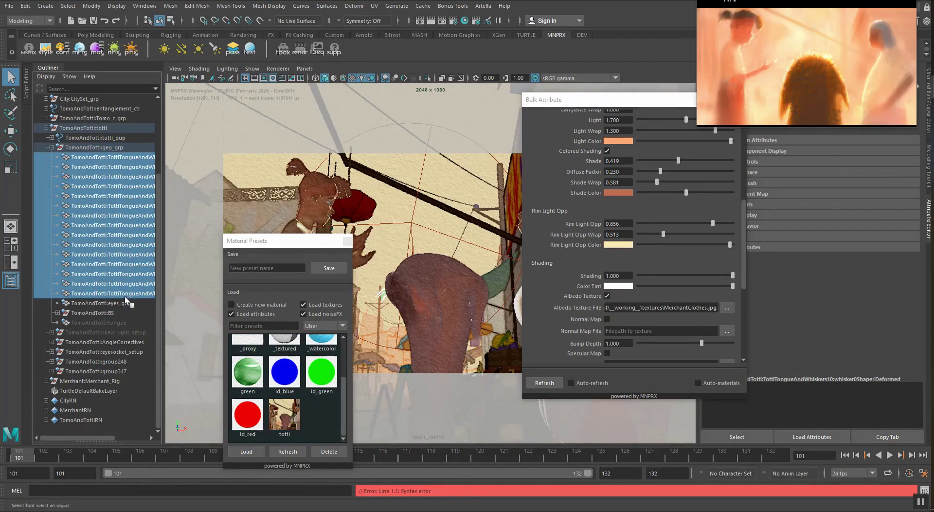
drag(164, 290, 258, 289)
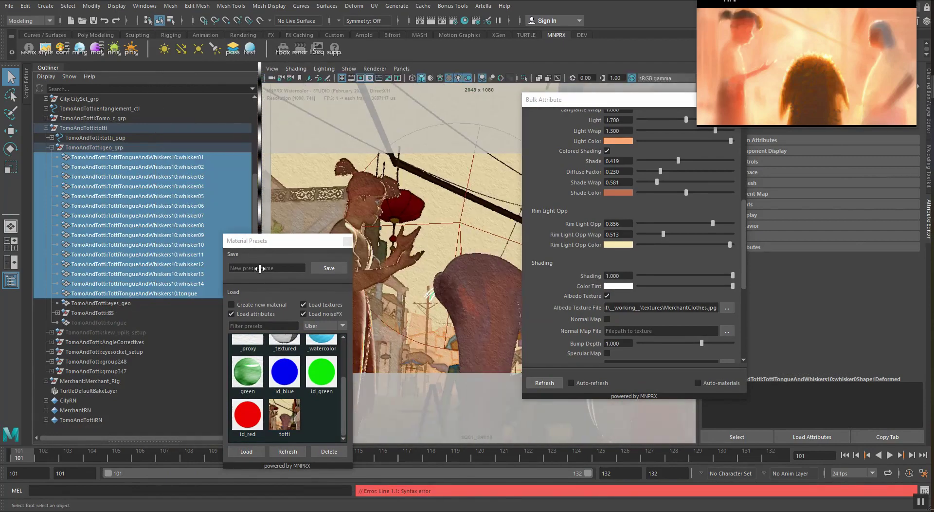
click(188, 286)
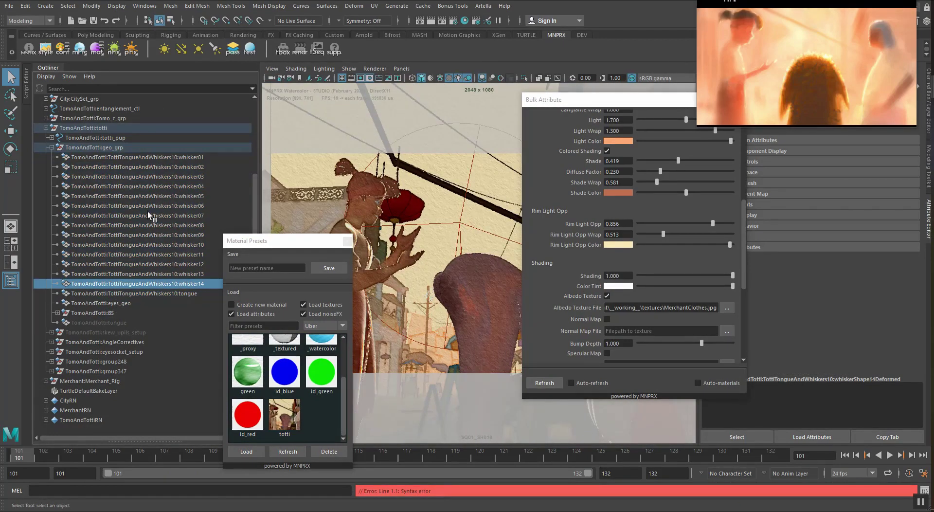
shift+click(147, 156)
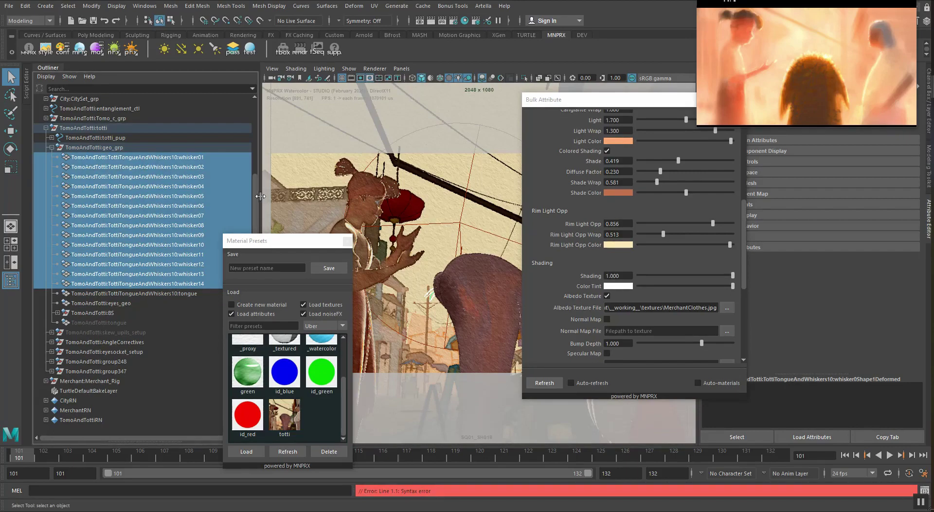
drag(260, 196, 156, 202)
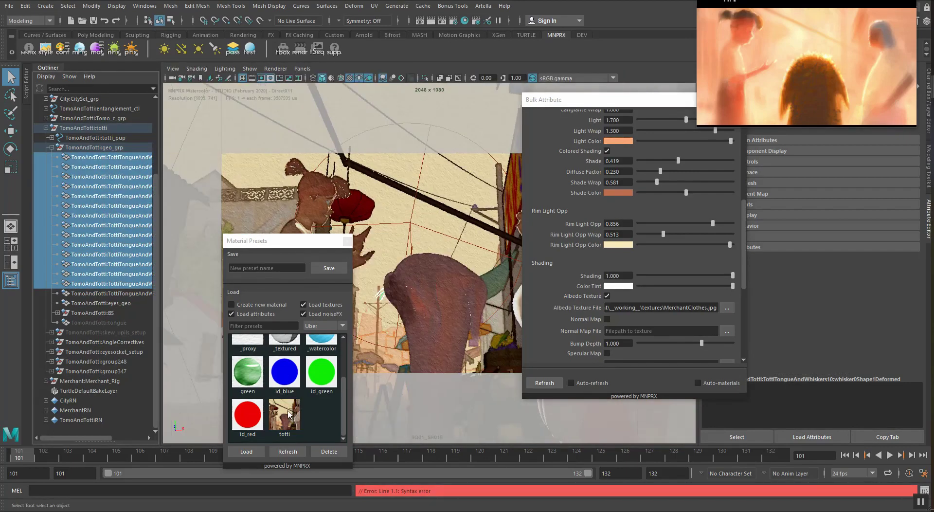
Load the totti preset onto the selected whiskers with Create new material enabled, and show a whisker's new material attributes
click(289, 414)
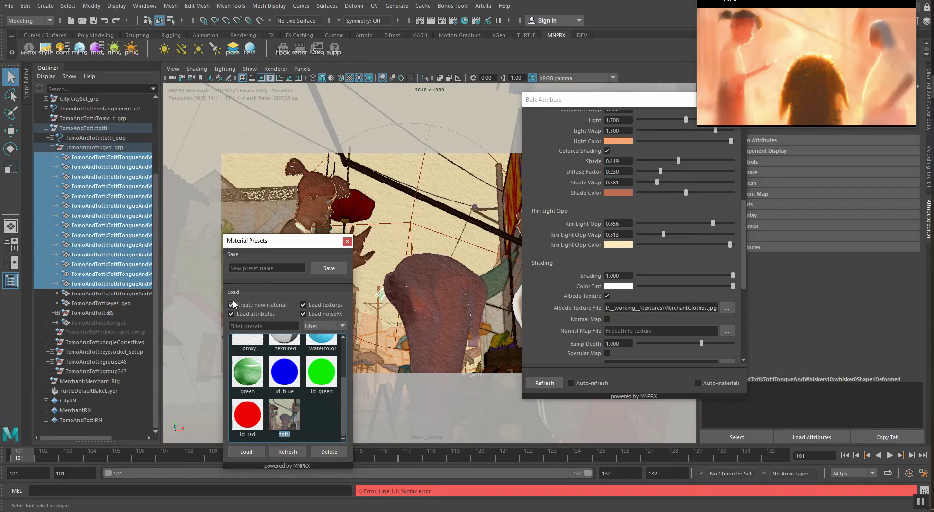
click(246, 453)
drag(302, 243, 137, 239)
click(381, 296)
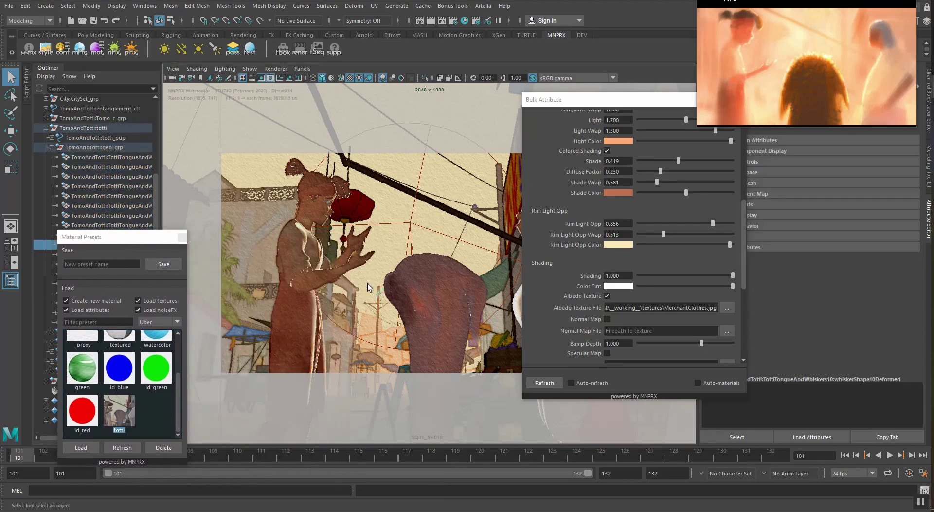
drag(629, 102, 179, 131)
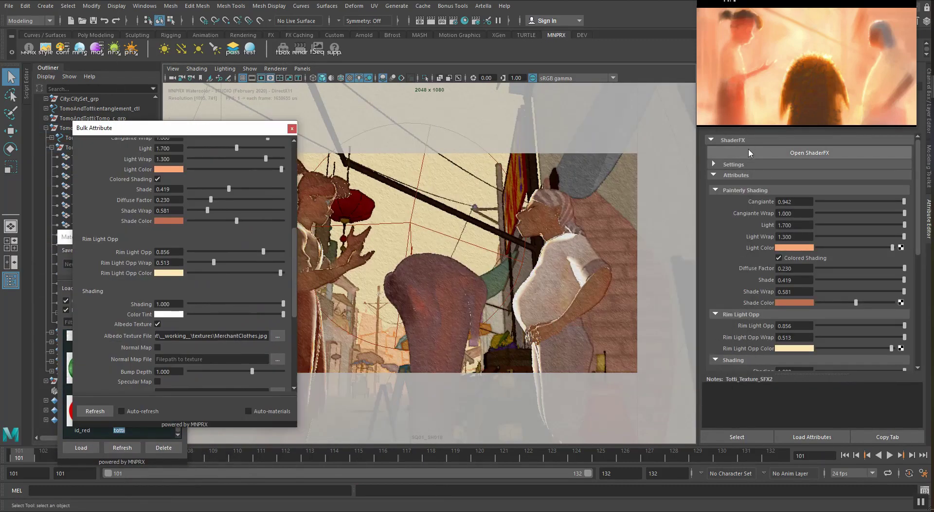
Examine the whisker material's ShaderFX settings and the shader settings of Totti's body material in the Bulk Attribute window
click(725, 164)
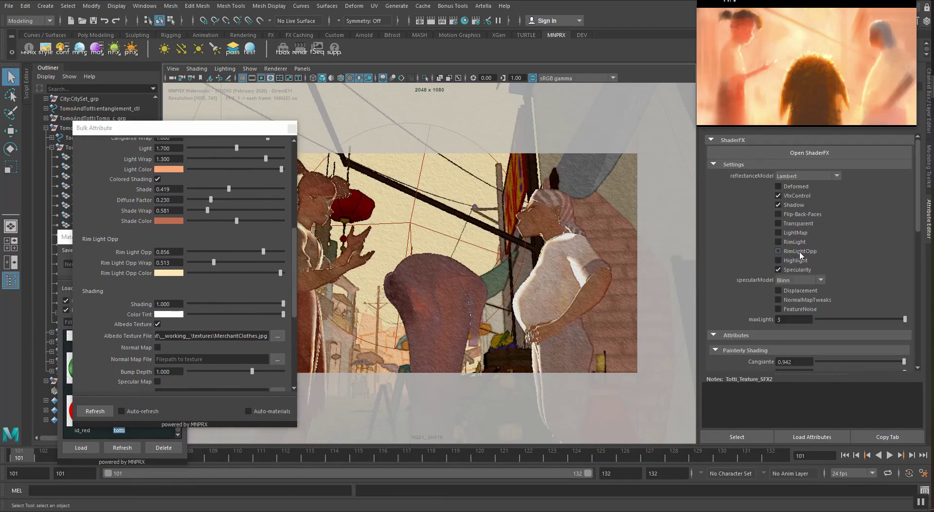
click(406, 285)
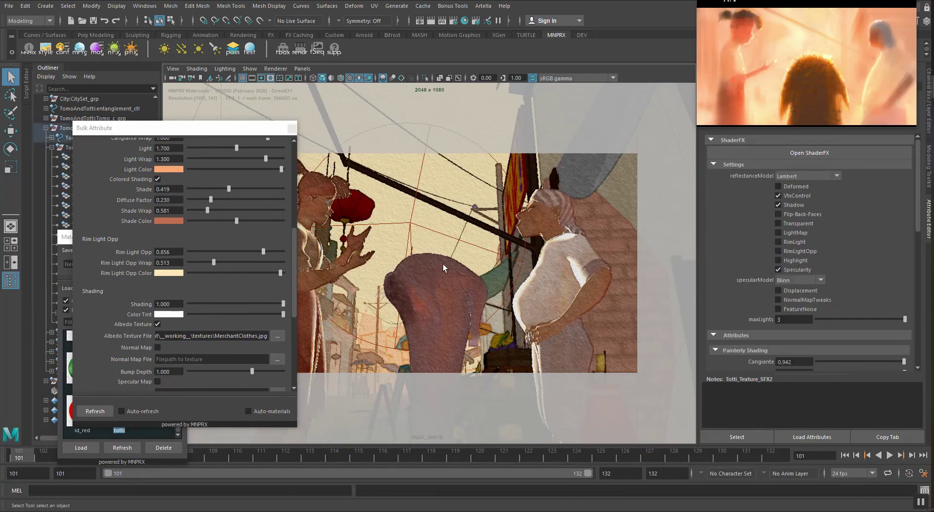
drag(266, 133, 243, 150)
scroll(200, 250, up, 7)
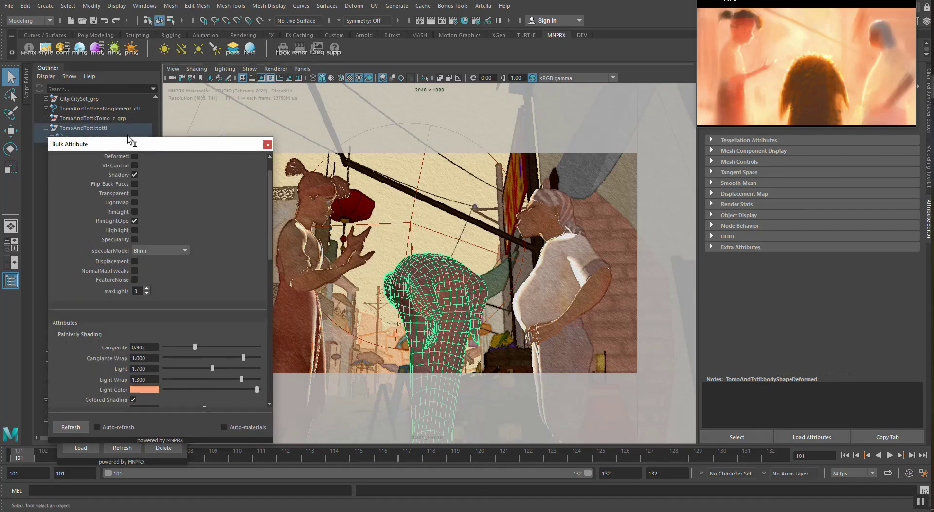
drag(129, 141, 110, 147)
click(399, 206)
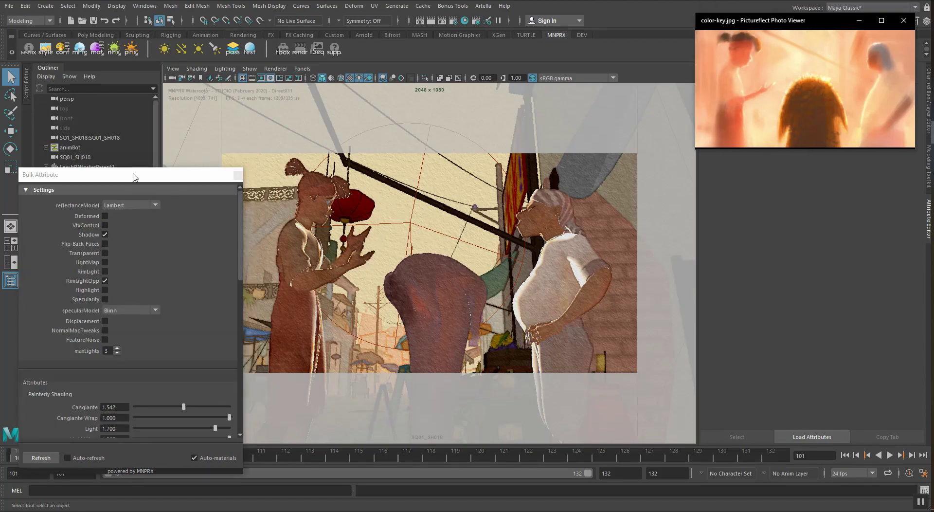
Switch the viewport to the persp camera and examine the key light's placement around the market characters
drag(135, 177, 134, 201)
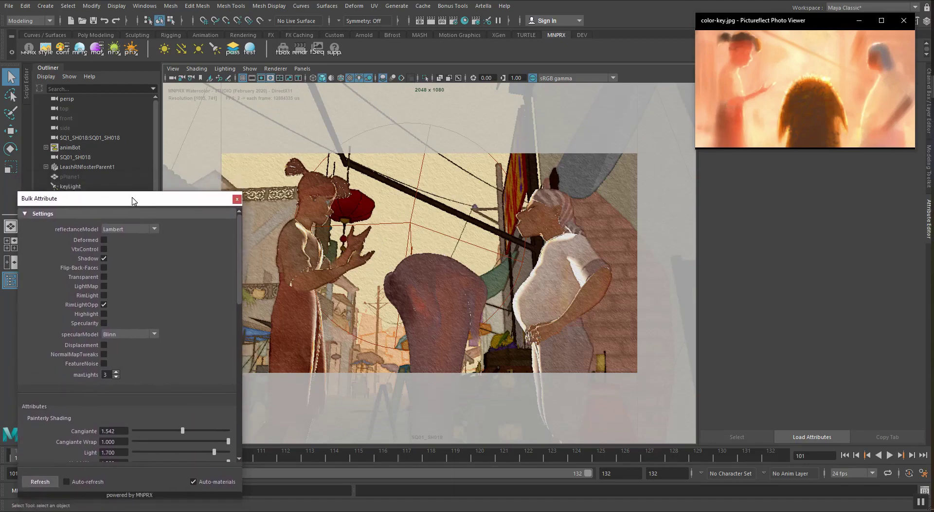
click(430, 156)
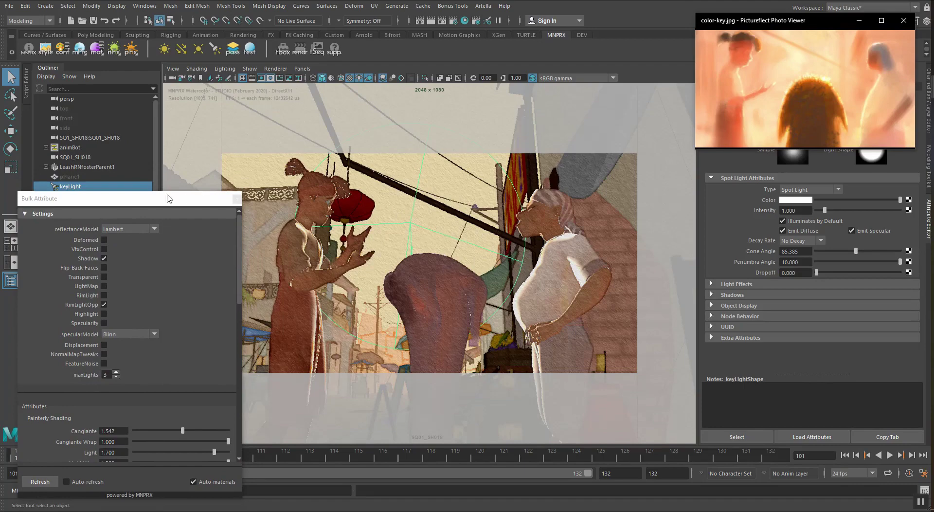
click(67, 99)
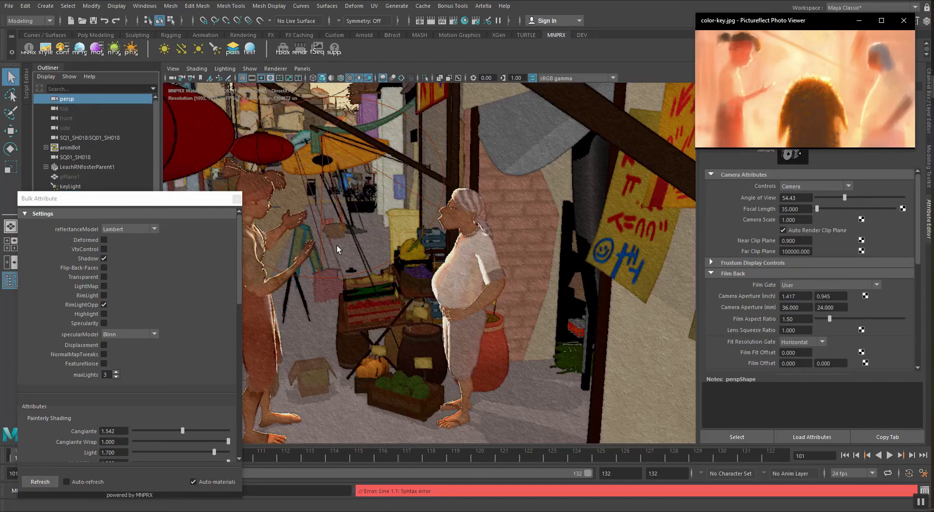
alt+drag(339, 249, 450, 266)
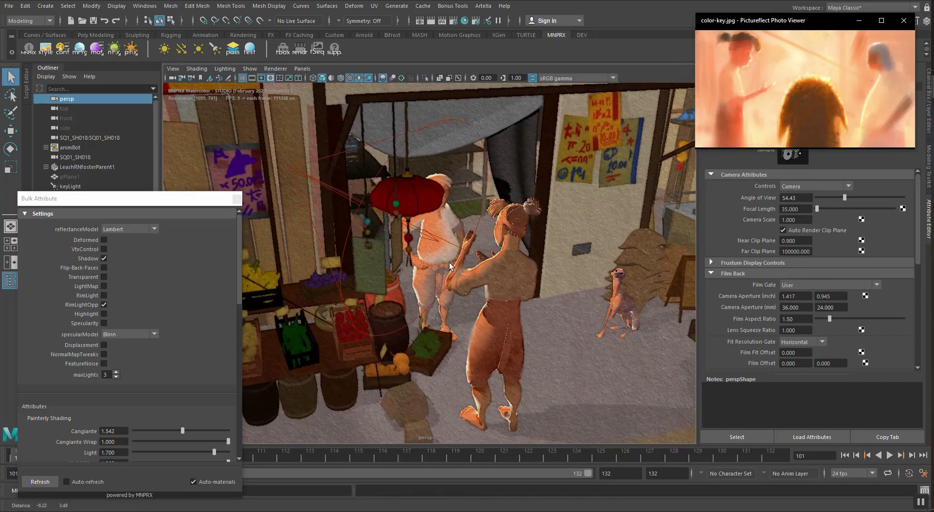
alt+drag(326, 184, 549, 275)
alt+middle_drag(548, 276, 432, 265)
alt+drag(431, 265, 331, 211)
scroll(453, 257, up, 3)
alt+middle_drag(331, 211, 408, 240)
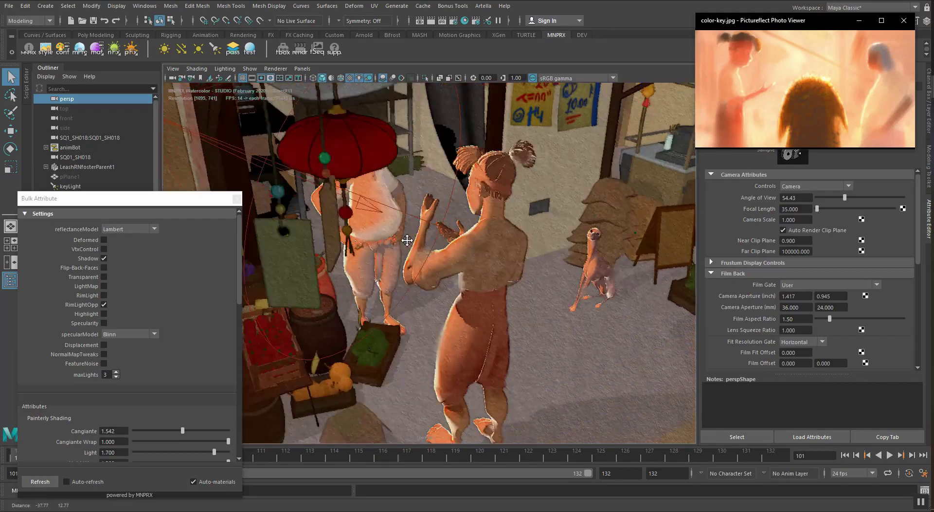
Frame the merchant's shirt and examine how the key light falls on the merchant and the girl
click(422, 225)
key(f)
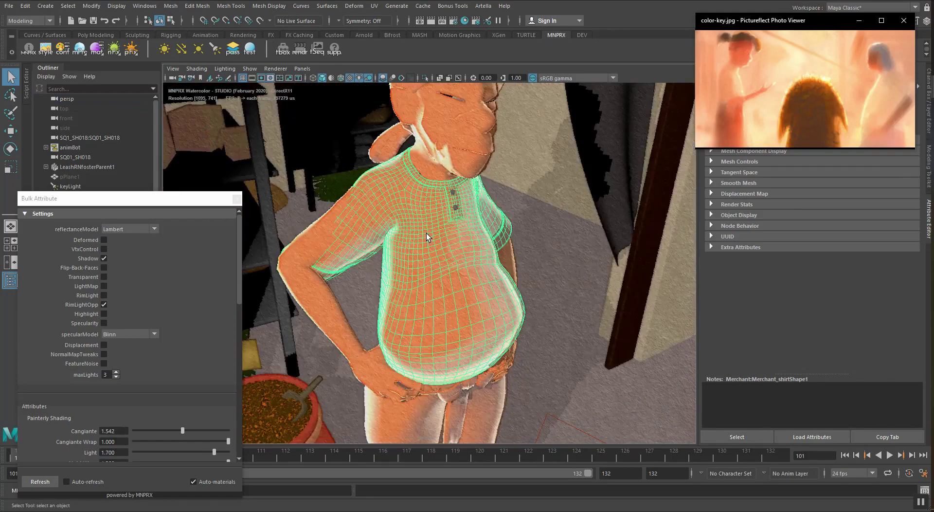
scroll(426, 233, down, 3)
alt+drag(472, 274, 438, 258)
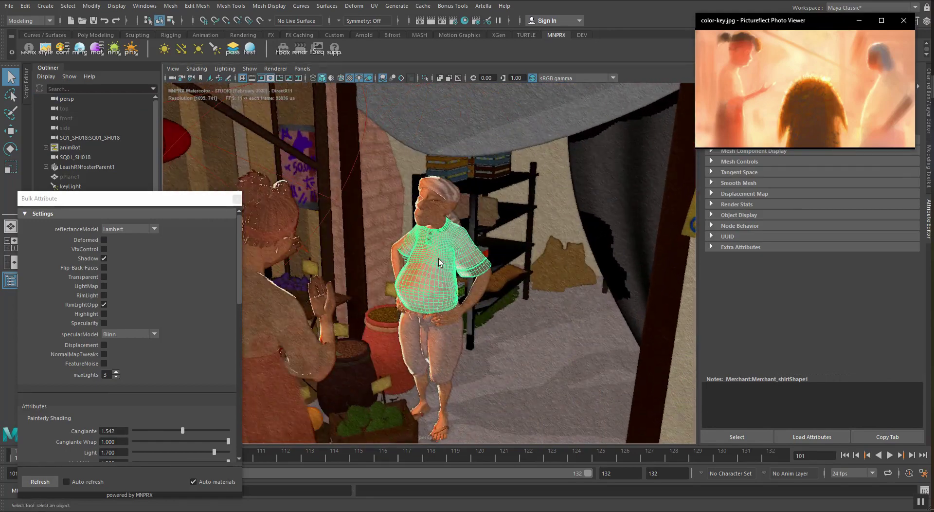
alt+middle_drag(393, 279, 440, 263)
scroll(213, 310, down, 3)
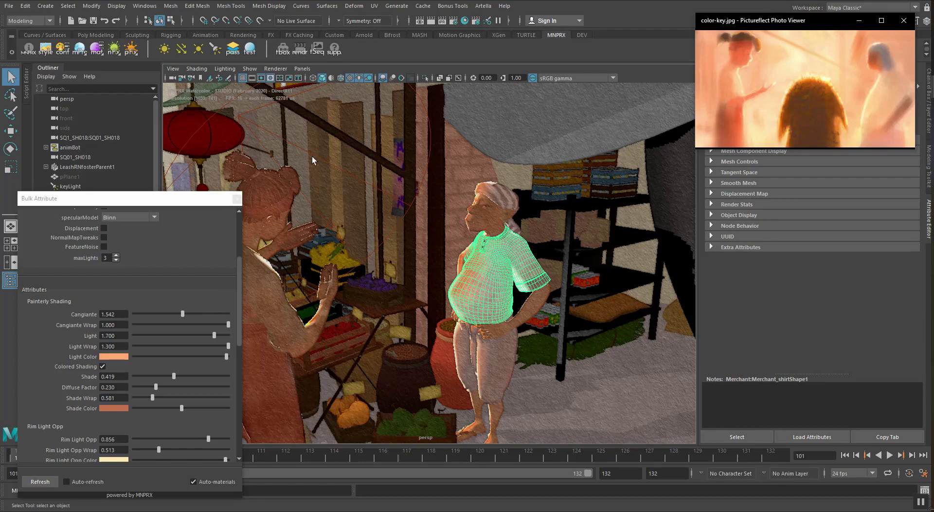
alt+drag(250, 127, 338, 172)
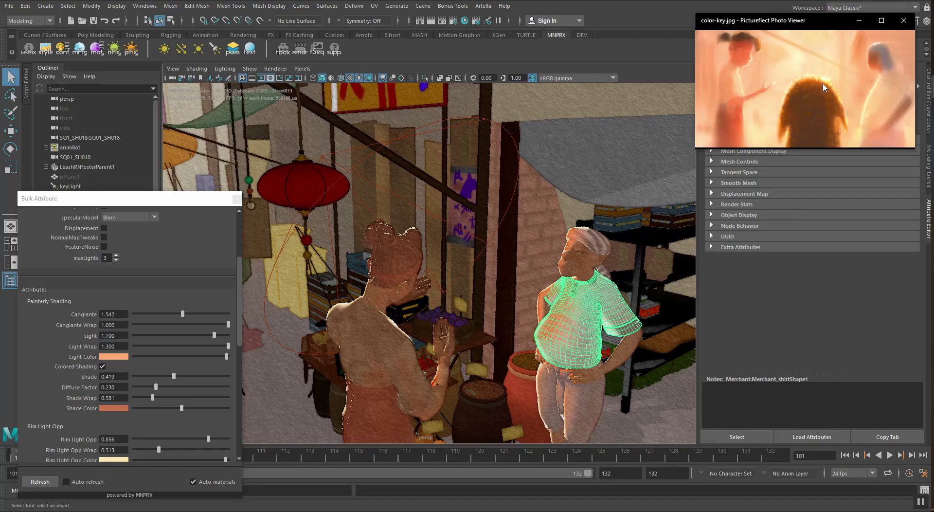
alt+middle_drag(344, 197, 360, 215)
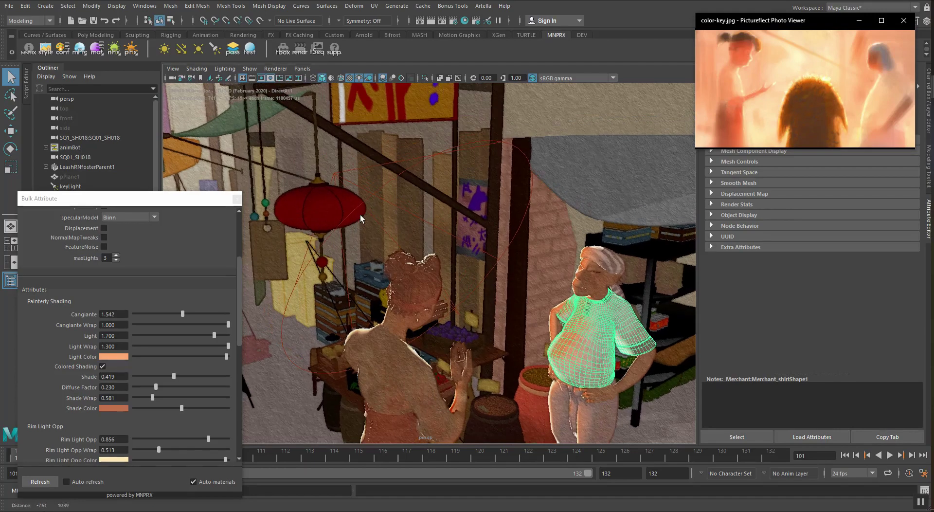
Duplicate the keyLight spot light, then rotate and move the copy so it shines down toward the girl with the hair buns
click(366, 190)
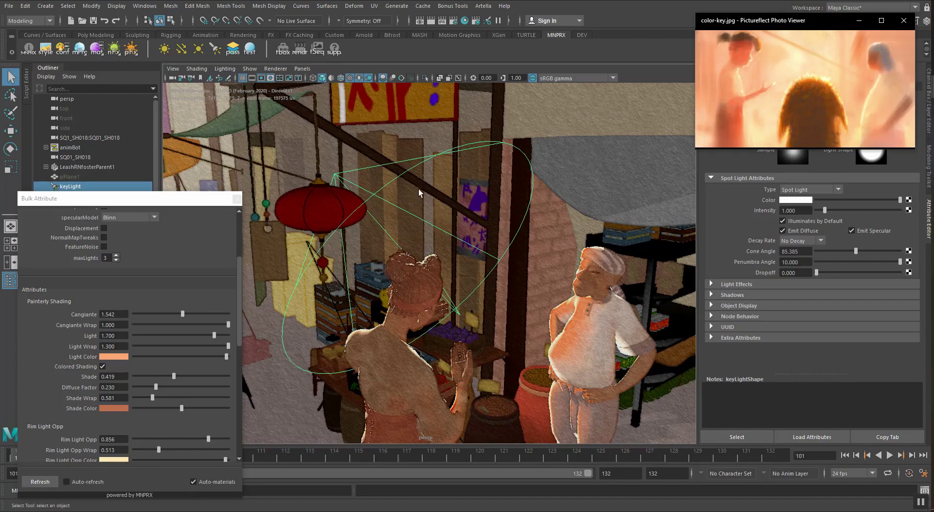
key(ctrl+d)
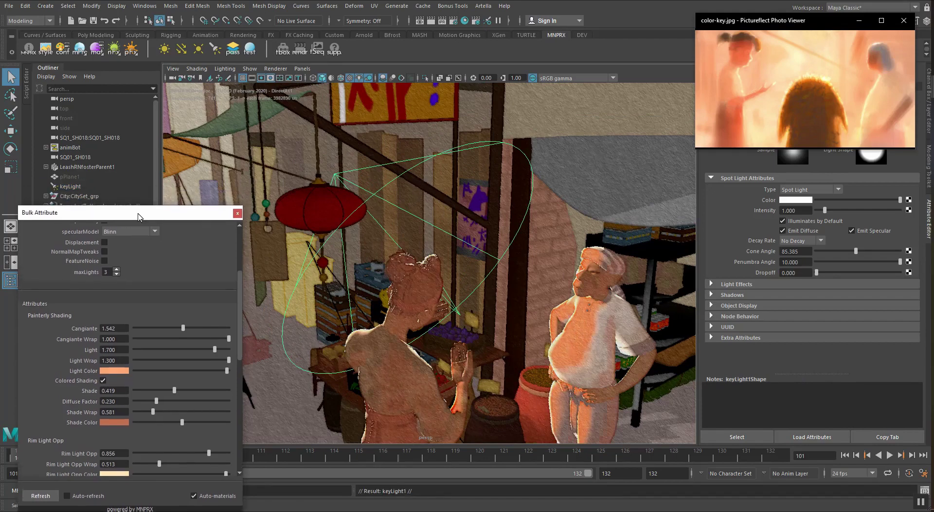
key(e)
drag(345, 199, 379, 231)
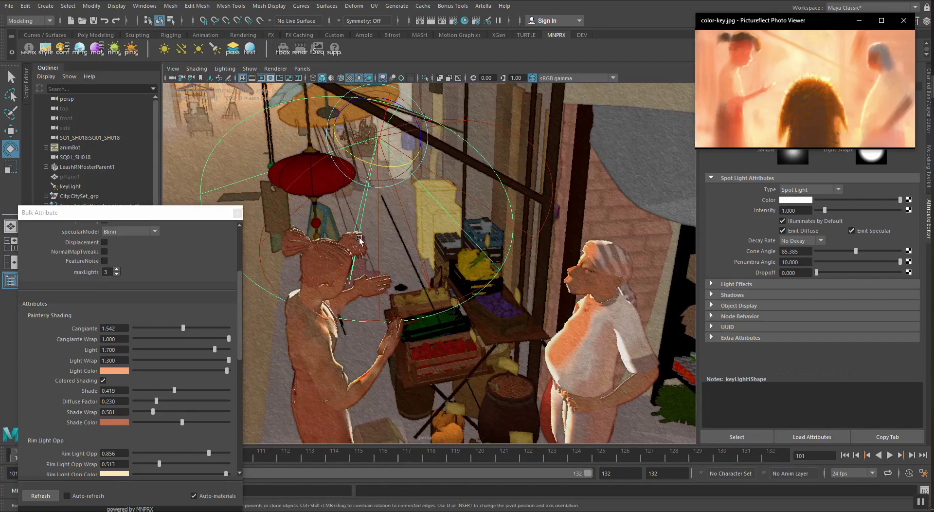
key(w)
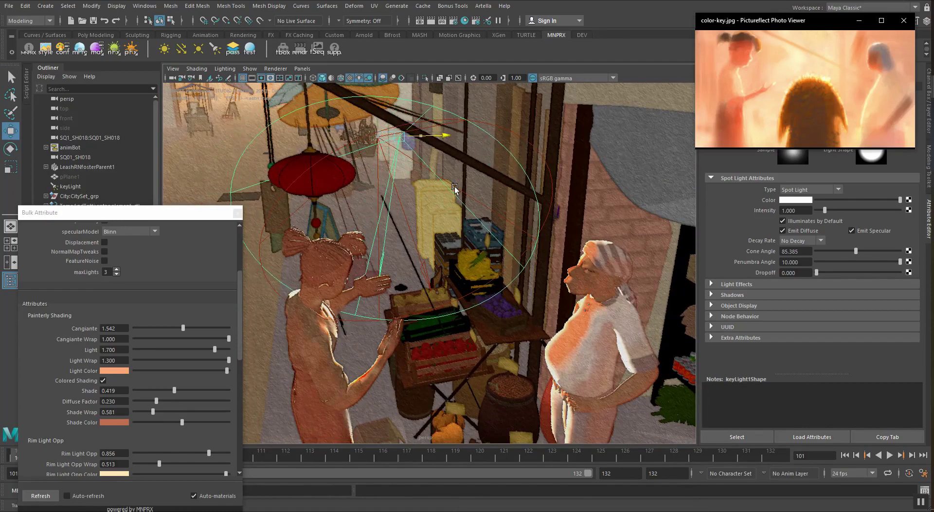
alt+drag(382, 232, 438, 192)
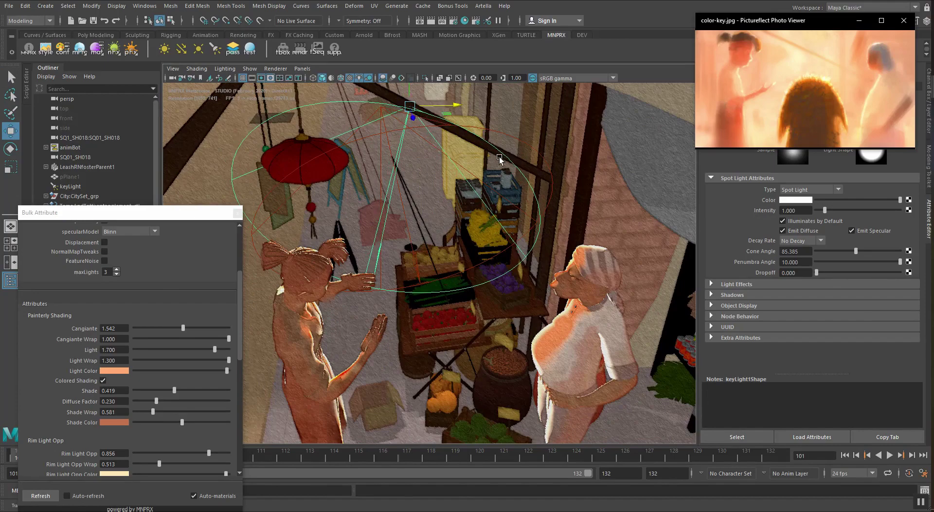
Rotate the original keyLight toward the merchant, checking its direction from around the characters
click(536, 149)
key(e)
drag(404, 131, 471, 237)
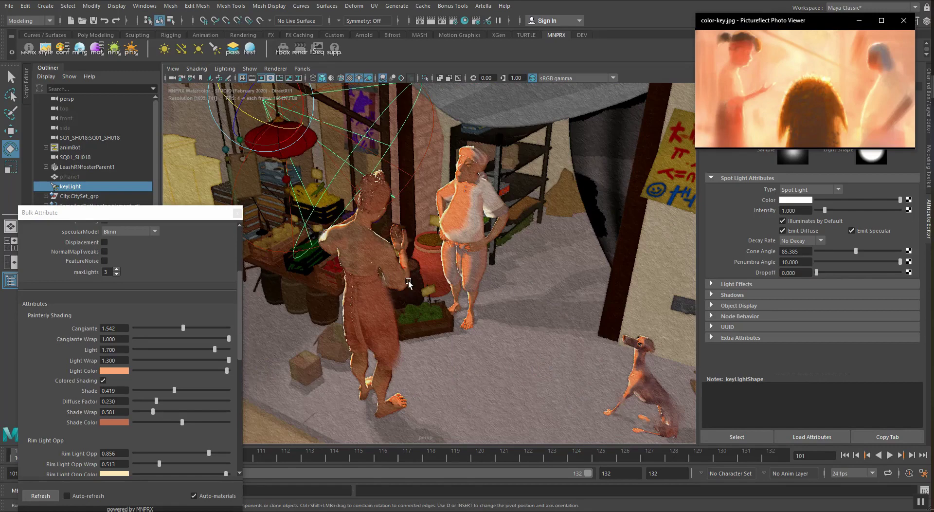
alt+middle_drag(371, 276, 372, 276)
alt+drag(372, 276, 564, 363)
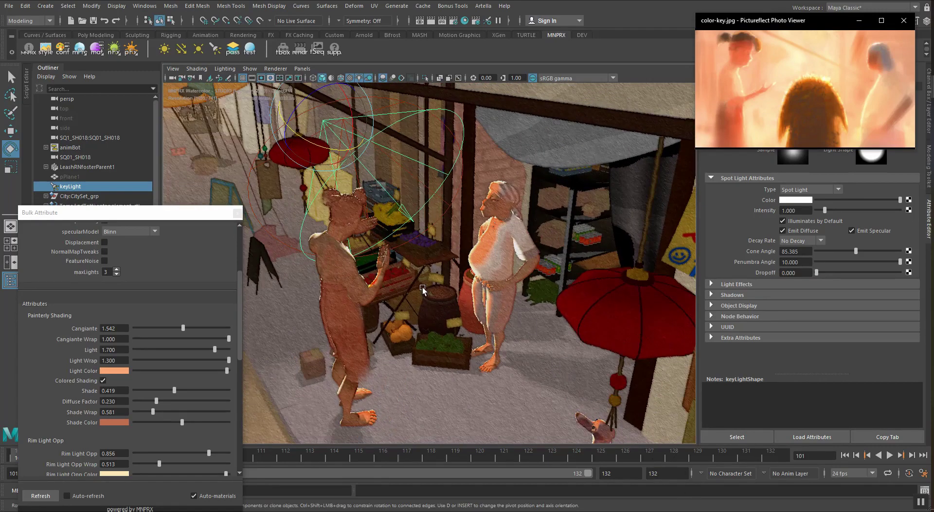
key([)
drag(355, 103, 360, 120)
alt+drag(335, 149, 399, 177)
Look through keyLight, aim it at the area around the merchant, and narrow its cone angle to 67.766
middle_drag(59, 190, 340, 219)
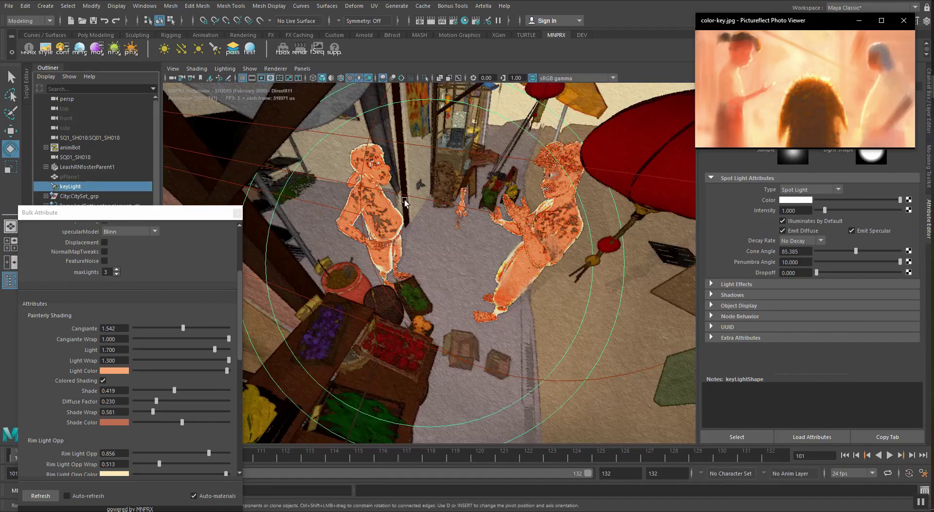
alt+drag(341, 219, 443, 268)
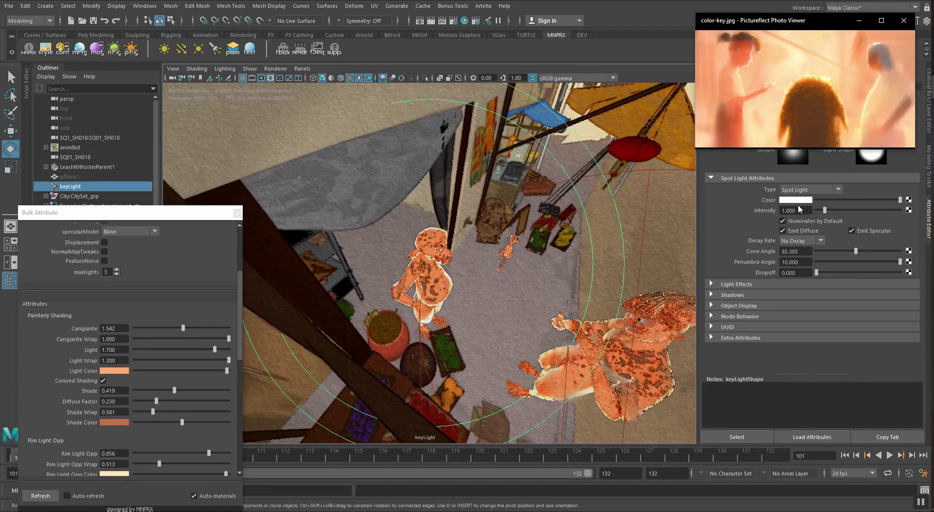
click(848, 252)
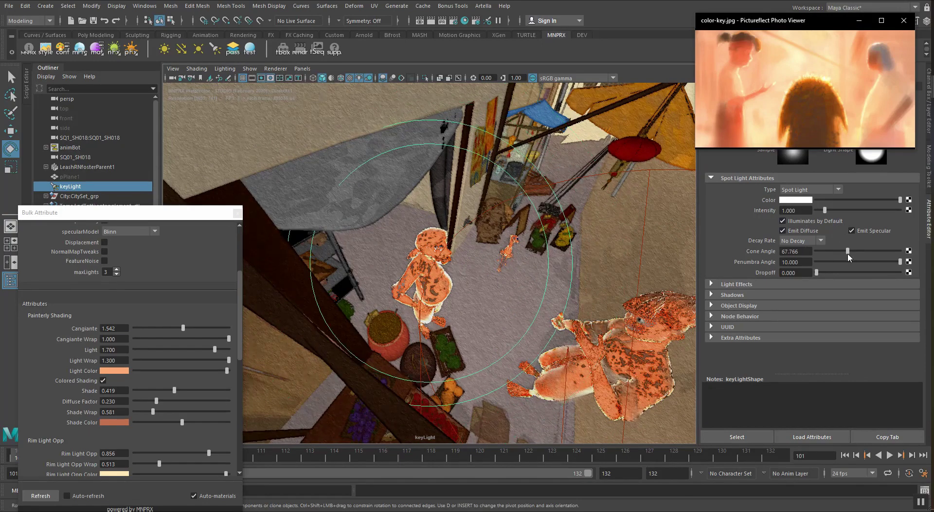
alt+drag(534, 323, 487, 297)
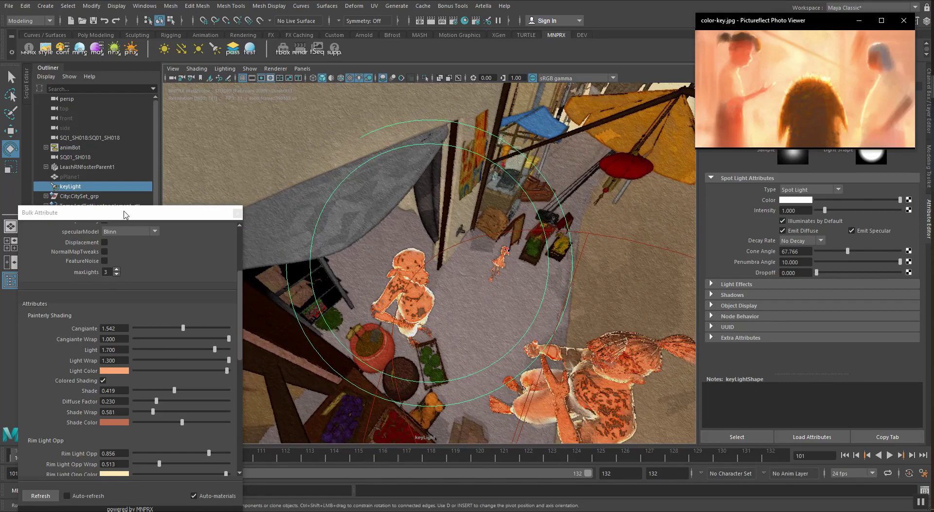
Look through keyLight1, set its cone angle to 66.707, and aim it at the girl with the hair buns
drag(84, 213, 84, 282)
click(66, 245)
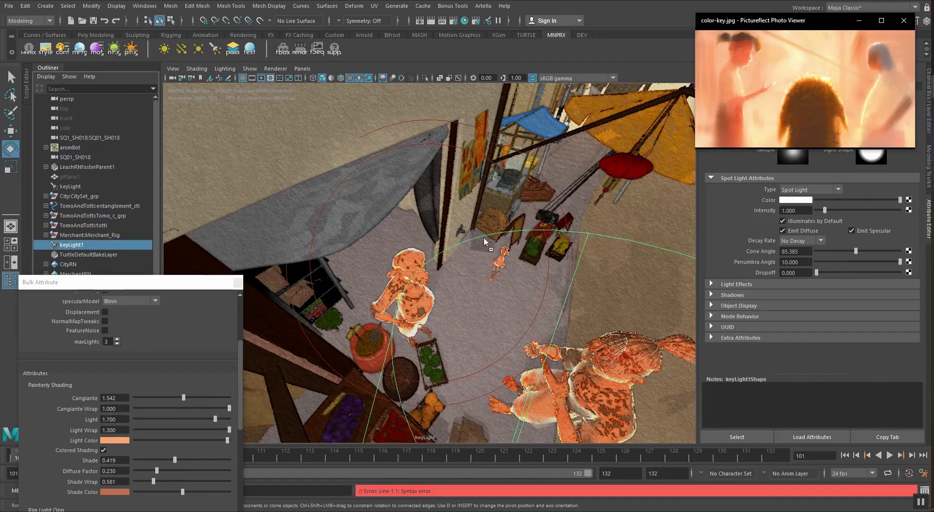
alt+drag(482, 257, 427, 243)
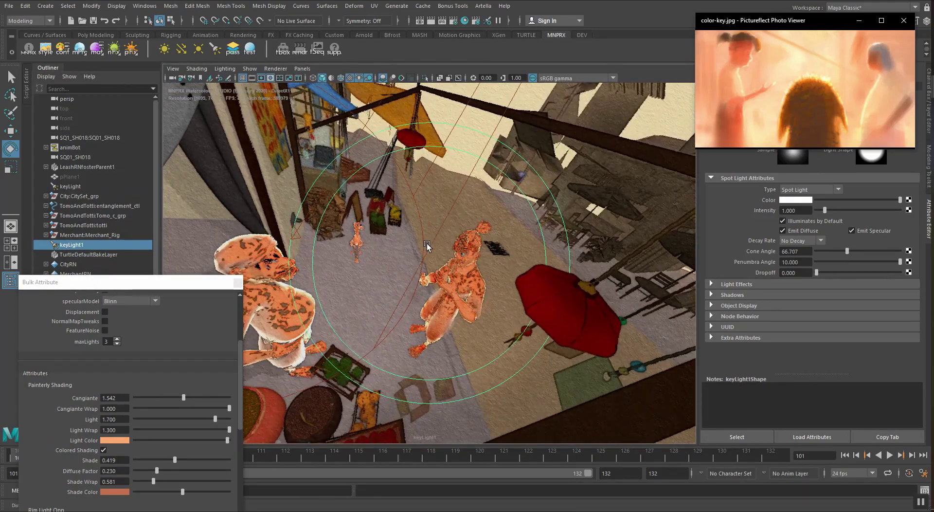
Return the viewport to the SQ01_SH018 camera and tear off a floating window showing that view
click(76, 158)
middle_drag(468, 189, 458, 186)
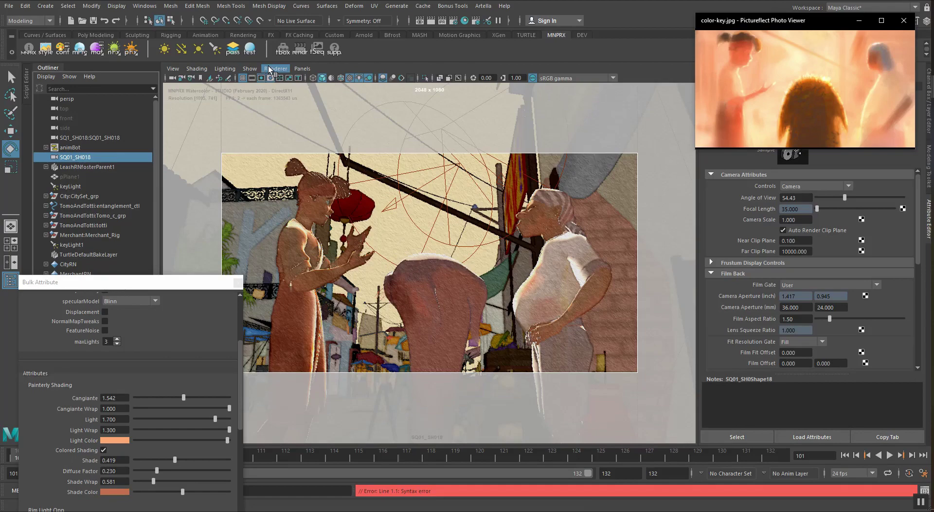
click(303, 69)
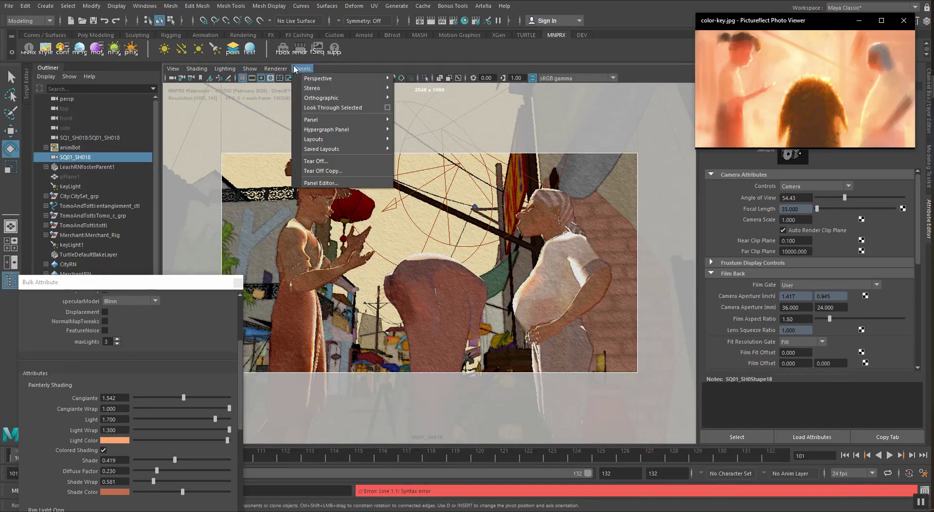
mouse_move(314, 78)
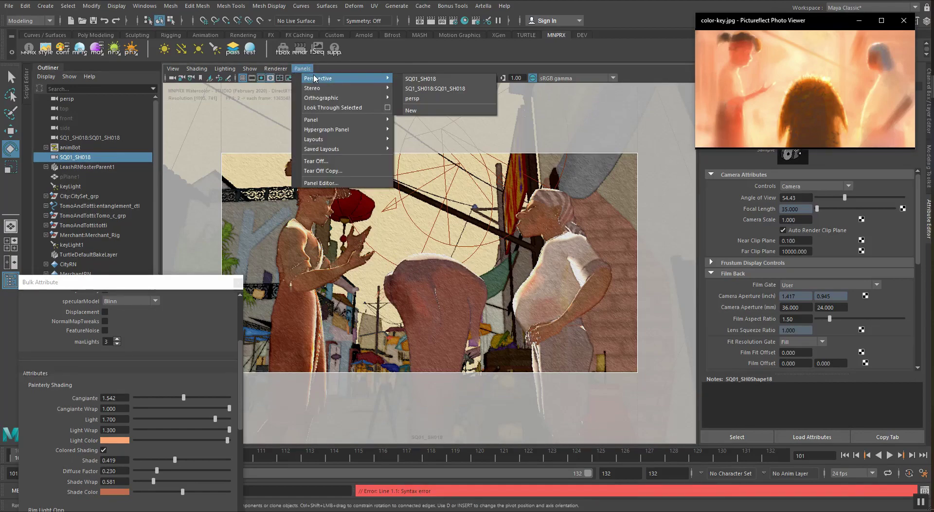
click(335, 163)
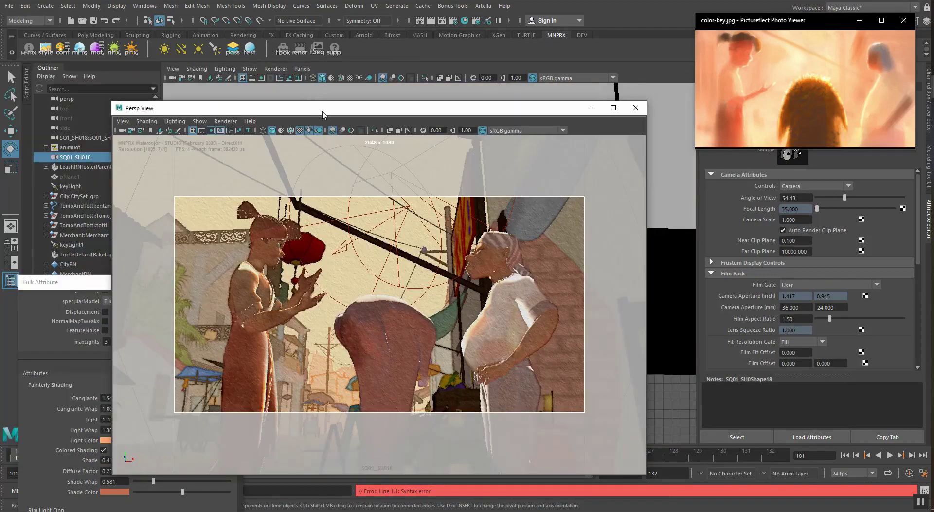
Shrink the floating SQ01_SH018 view window and place it above the main viewport area
drag(323, 113, 365, 81)
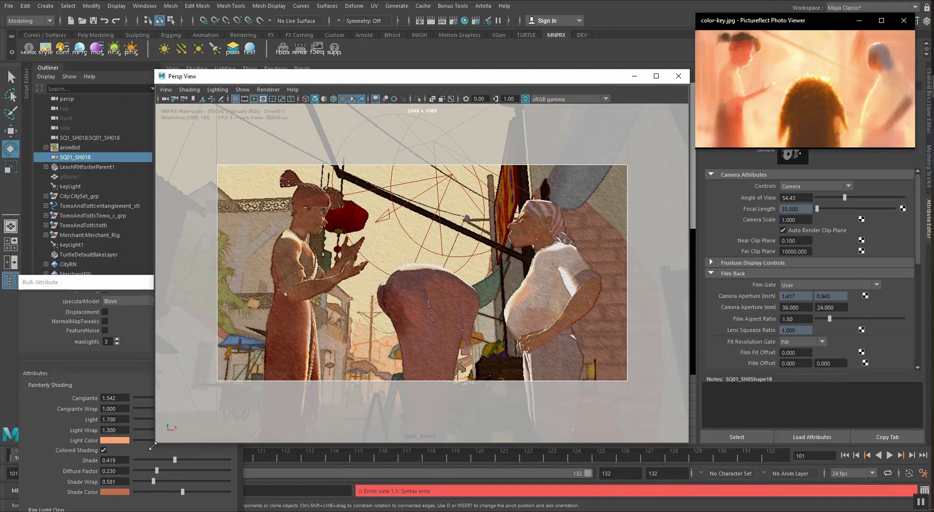
drag(152, 446, 202, 282)
drag(378, 82, 384, 119)
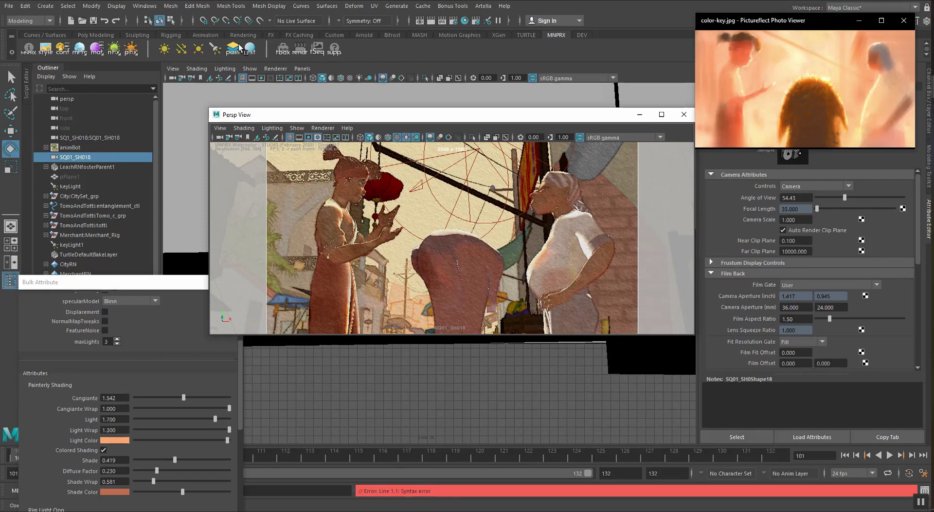
drag(389, 120, 368, 23)
Switch the main viewport to the persp camera, keeping the floating window on the shot camera
click(374, 252)
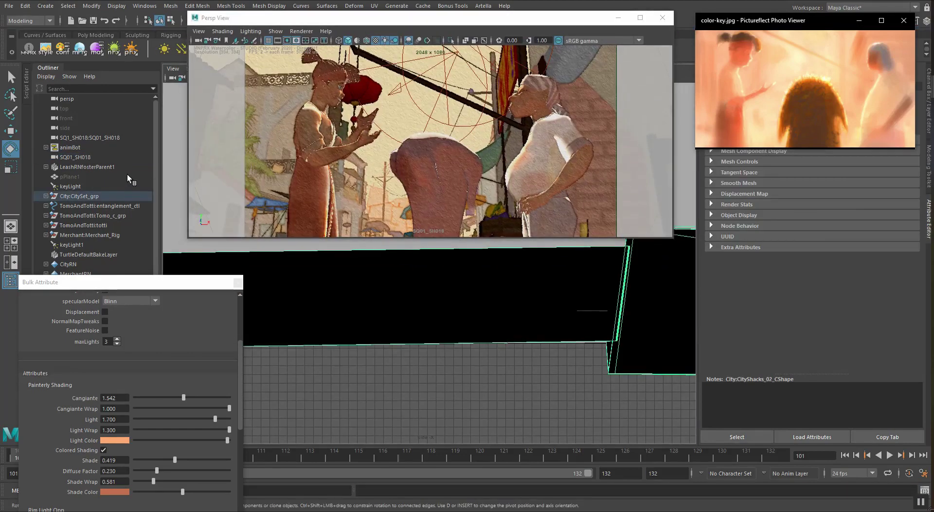
click(67, 99)
middle_drag(67, 98, 407, 343)
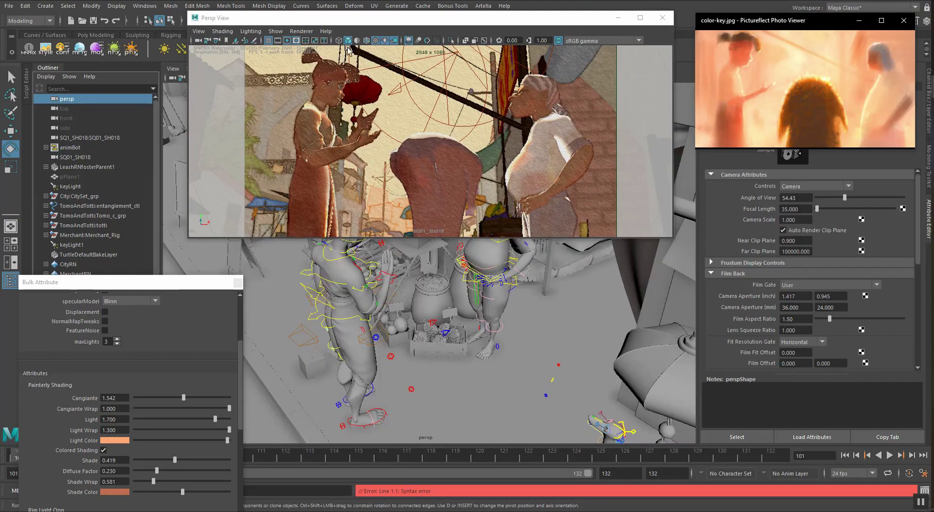
Switch the main persp viewport's renderer to MNPRX and turn on its scene lighting, keeping the floating shot view clear of it
drag(364, 20, 590, 125)
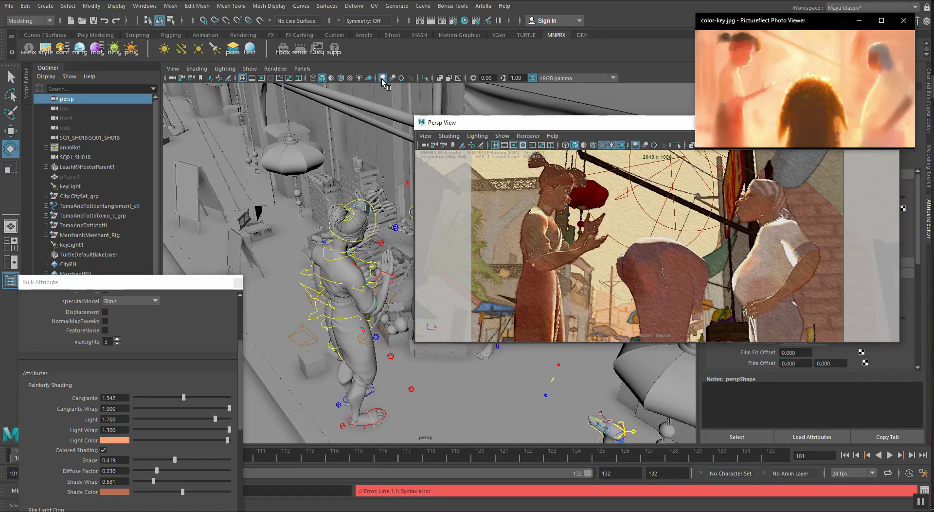
click(275, 69)
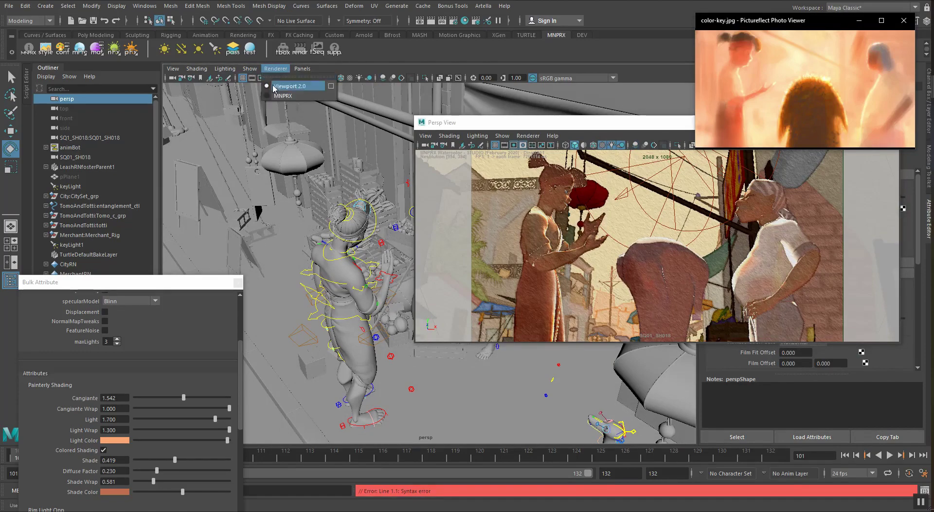
click(276, 96)
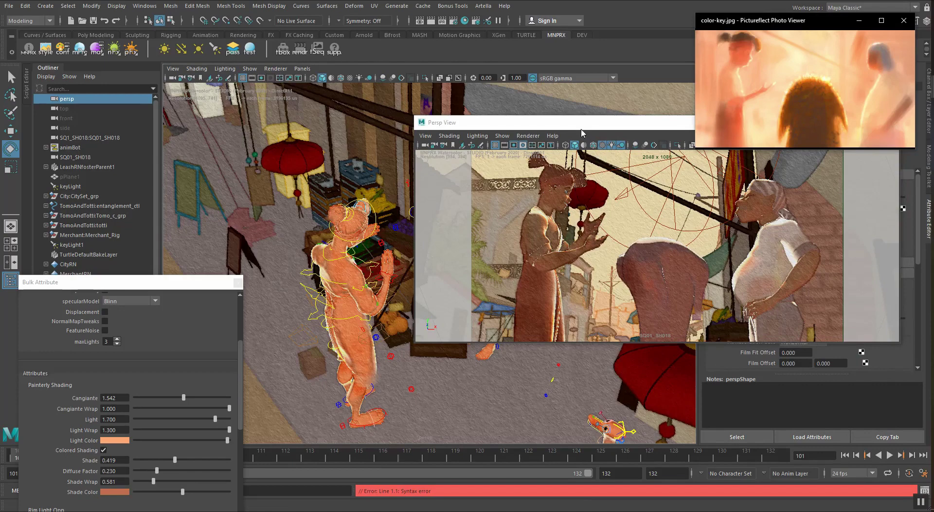
drag(580, 125, 617, 223)
click(361, 79)
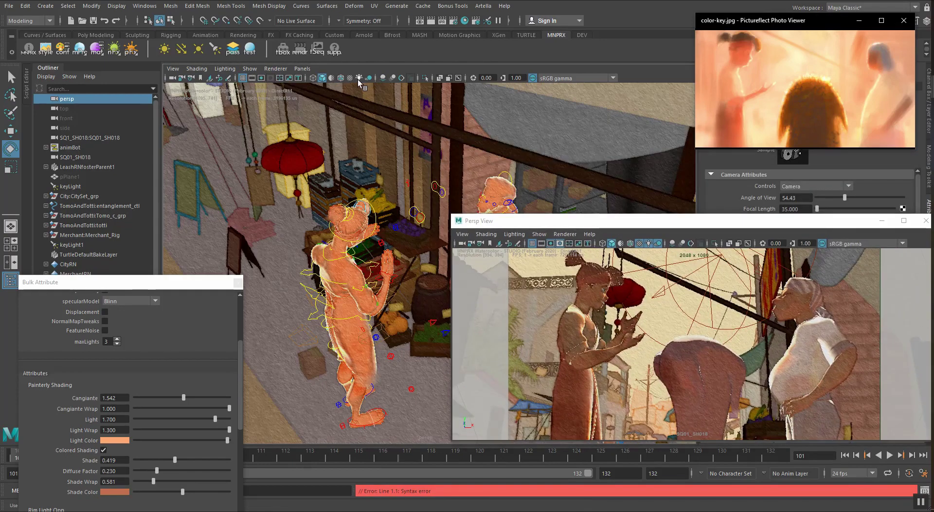
Examine how the light falls on the merchant and the girl from several angles in the persp view
alt+drag(233, 195, 293, 249)
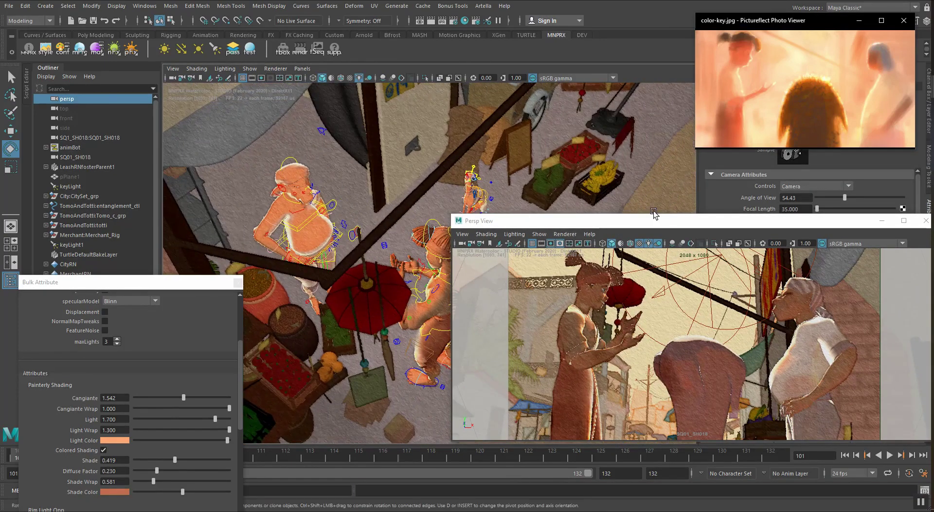
drag(648, 224, 406, 2)
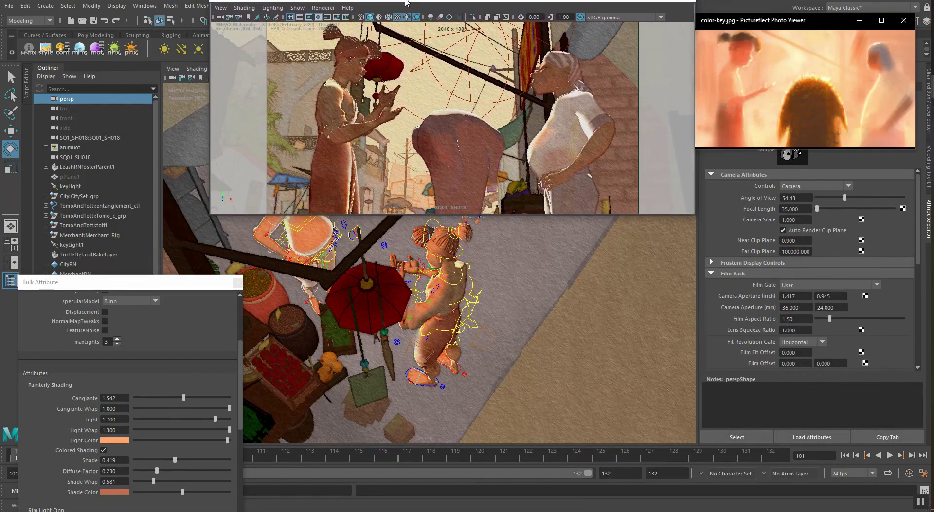
alt+drag(409, 302, 358, 297)
drag(315, 1, 316, 72)
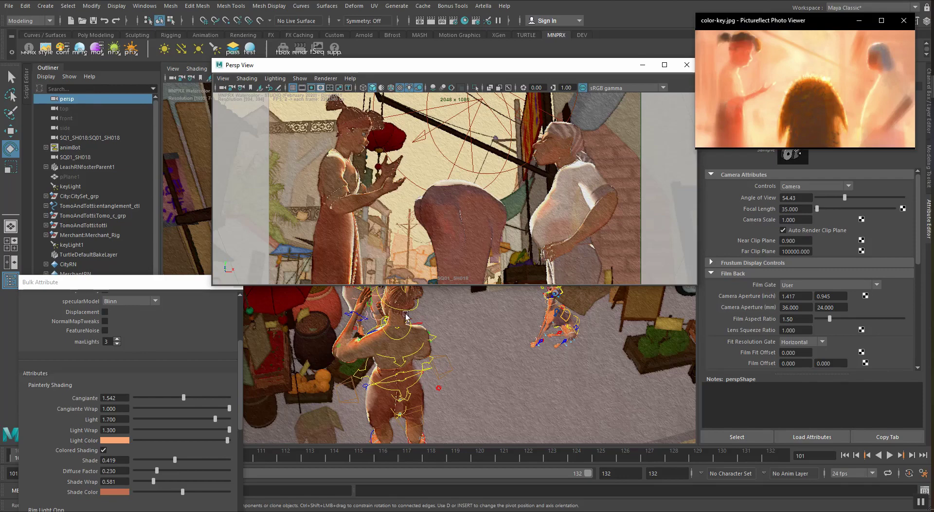
alt+drag(346, 339, 346, 300)
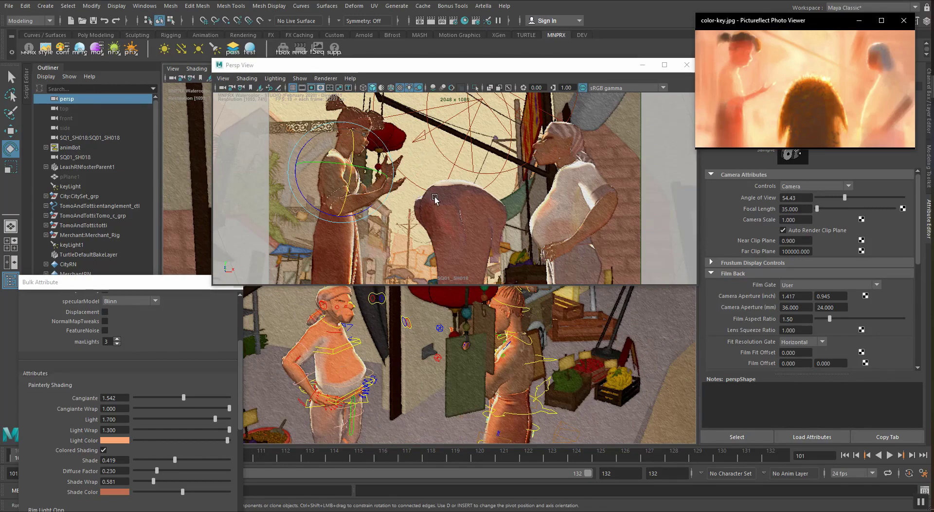
drag(359, 65, 356, 40)
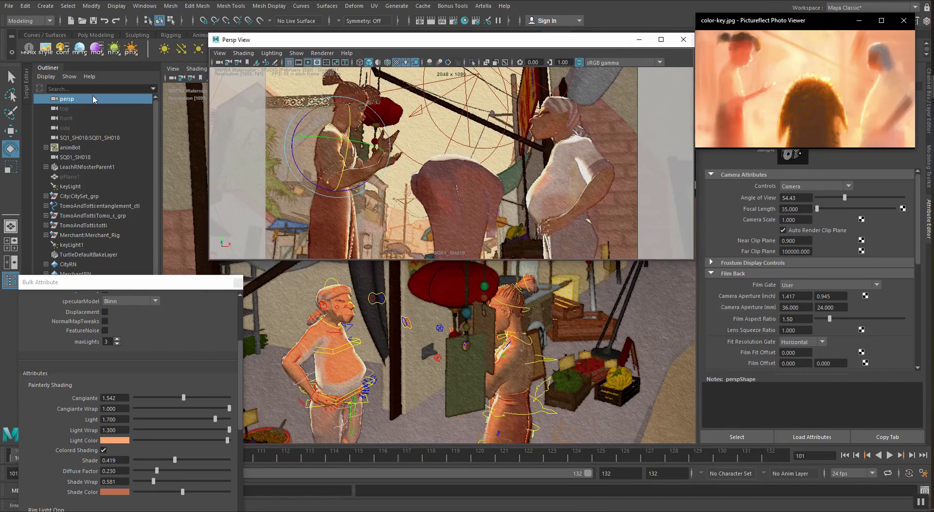
Swap the cameras so the floating window shows persp and the main viewport shows SQ01_SH018
middle_drag(85, 98, 413, 128)
click(72, 158)
middle_drag(72, 158, 429, 359)
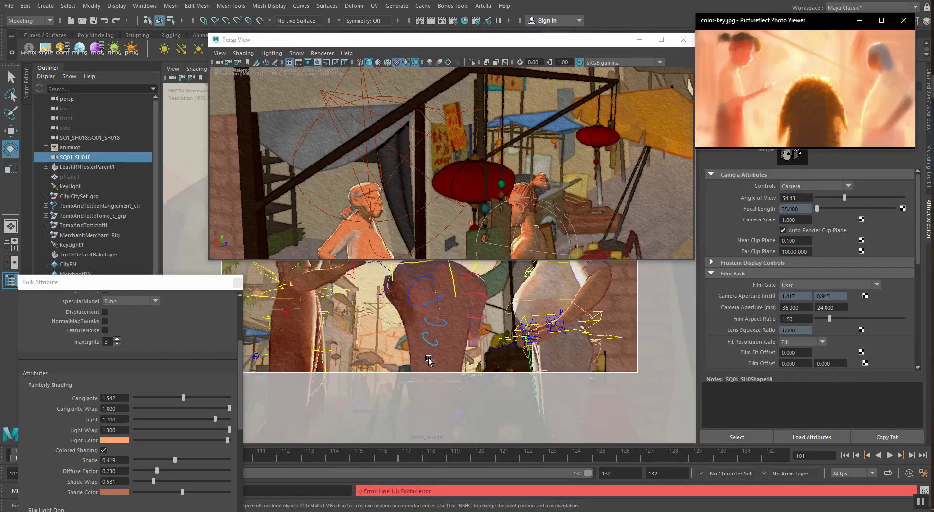
Shrink the floating persp window, move it clear of the shot frame, and frame the characters in it
drag(393, 40, 373, 0)
drag(189, 220, 451, 158)
alt+drag(559, 97, 652, 73)
click(651, 64)
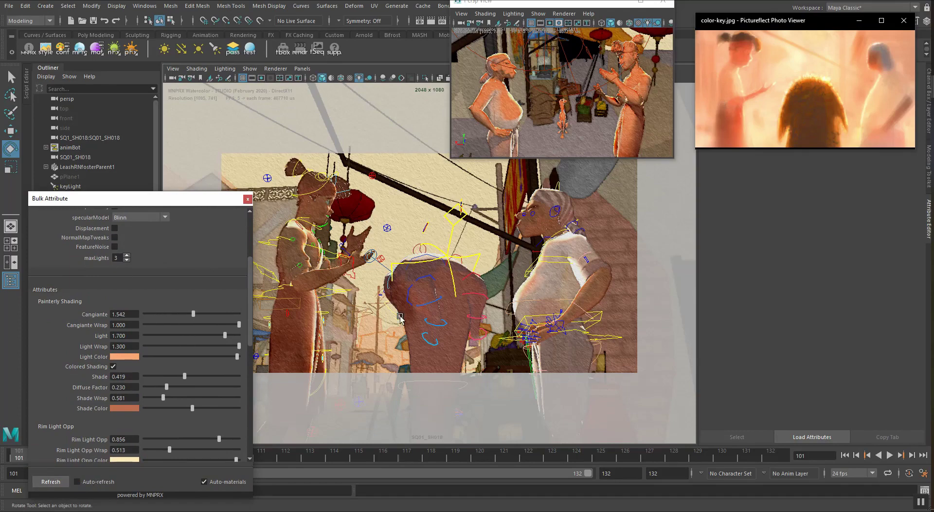
Hide NURBS curves in the shot viewport and set the characters' painterly Cangiante to 2.199 and Light to 0
click(249, 69)
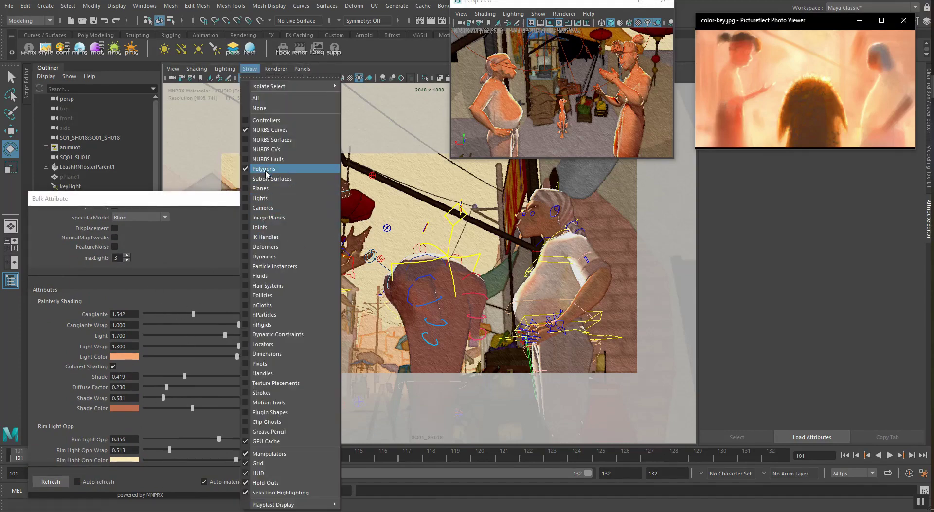
click(267, 129)
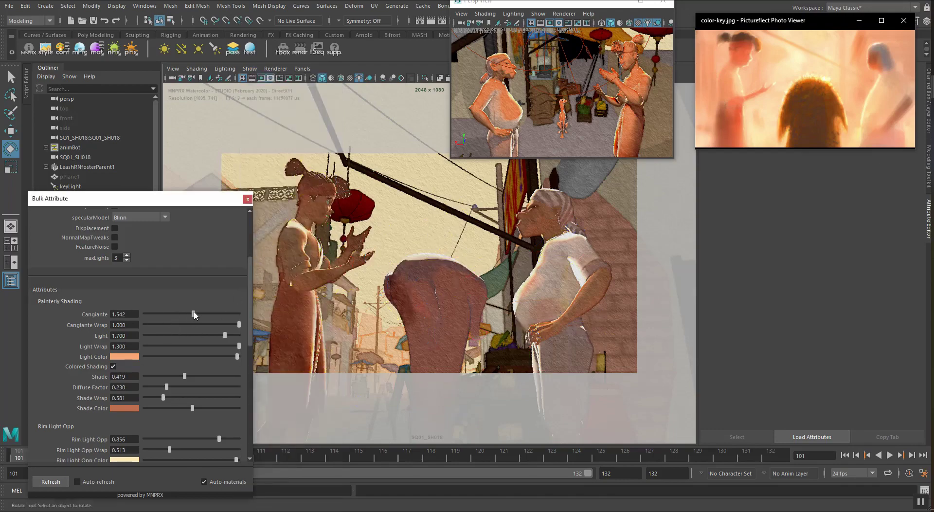
mouse_move(193, 314)
mouse_down()
mouse_move(135, 315)
mouse_move(243, 315)
mouse_move(214, 316)
mouse_up()
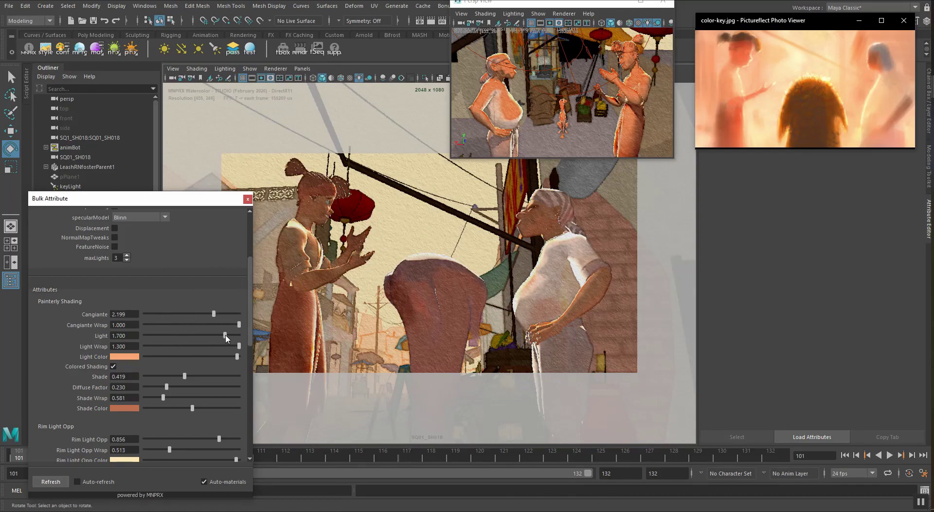
drag(210, 334, 107, 335)
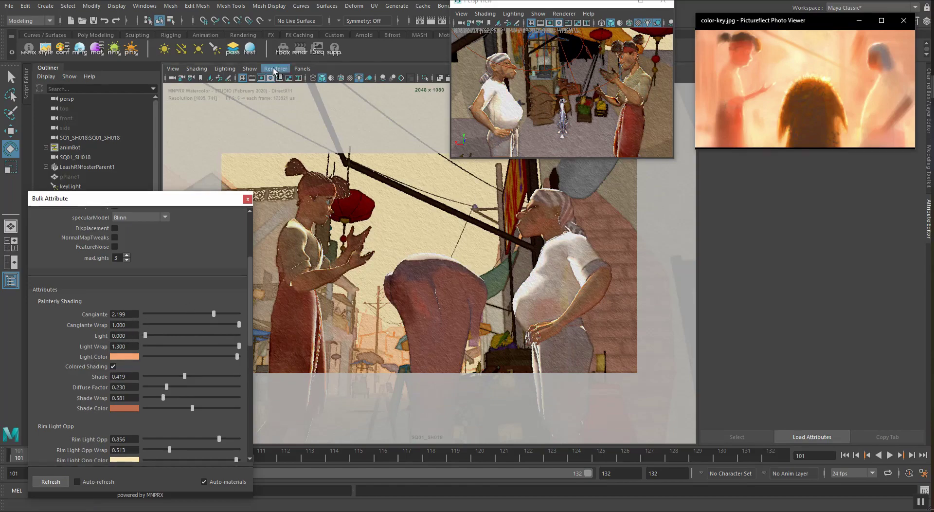
Adjust the placement and aim of keyLight1 and keyLight to change the light falling on the characters
alt+middle_drag(559, 49, 555, 64)
click(569, 73)
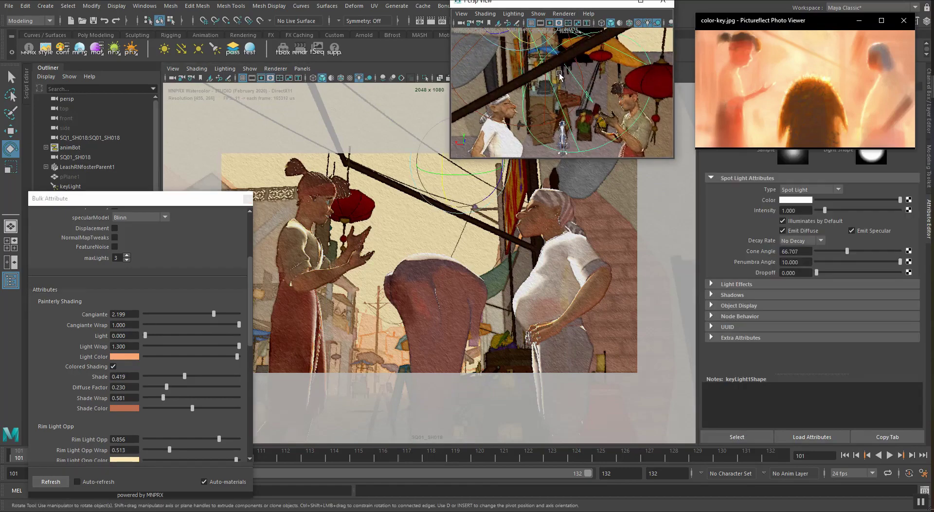
key(w)
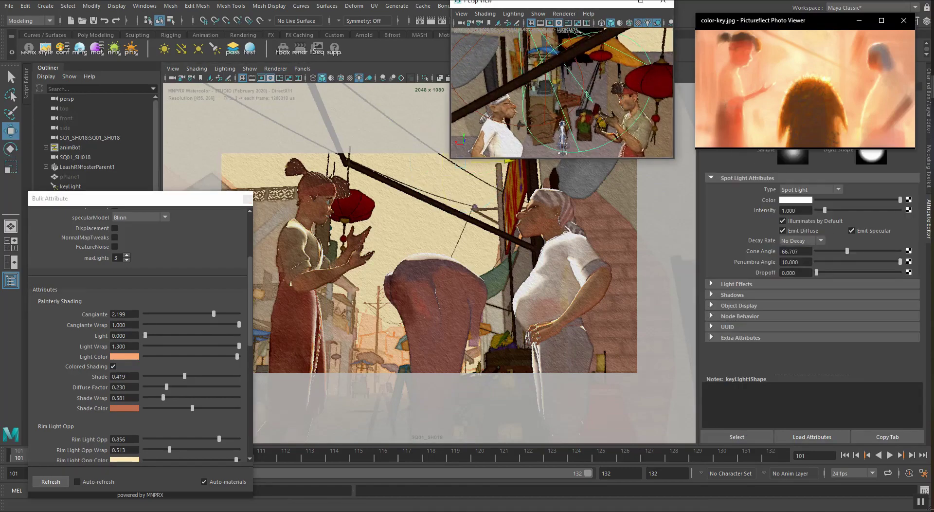
drag(493, 4, 520, 5)
drag(457, 136, 454, 103)
key(e)
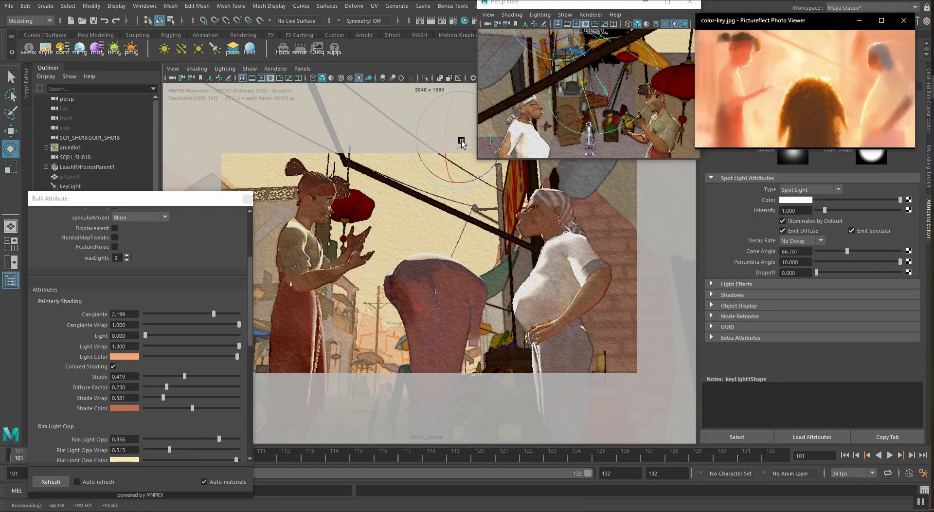
click(447, 141)
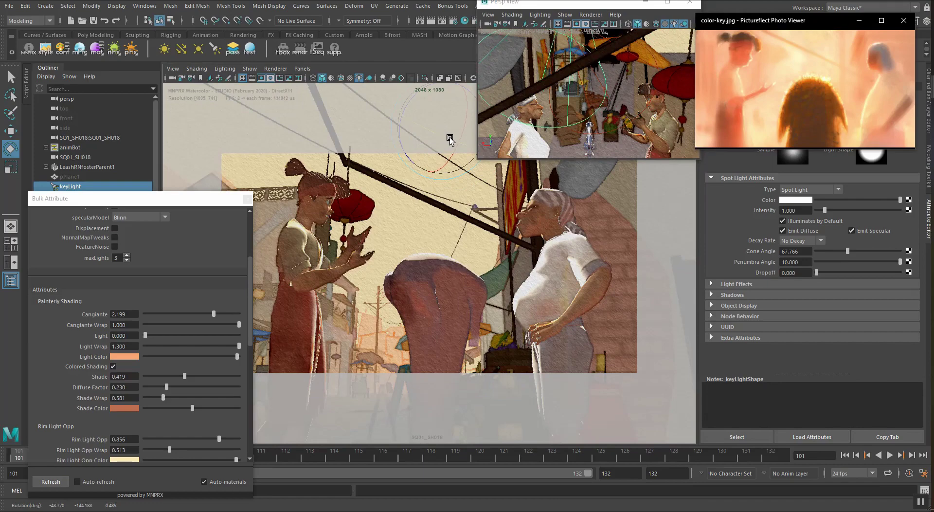
click(459, 241)
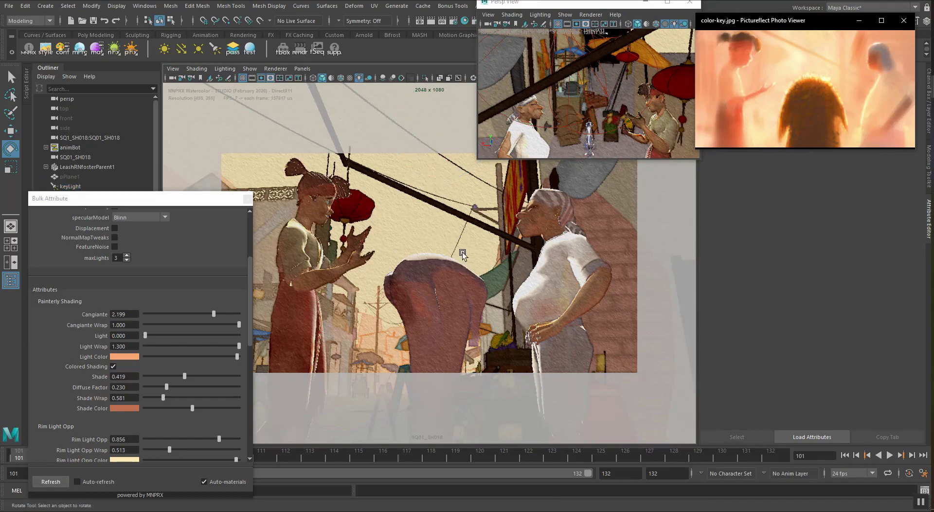
scroll(71, 349, down, 4)
scroll(70, 350, up, 1)
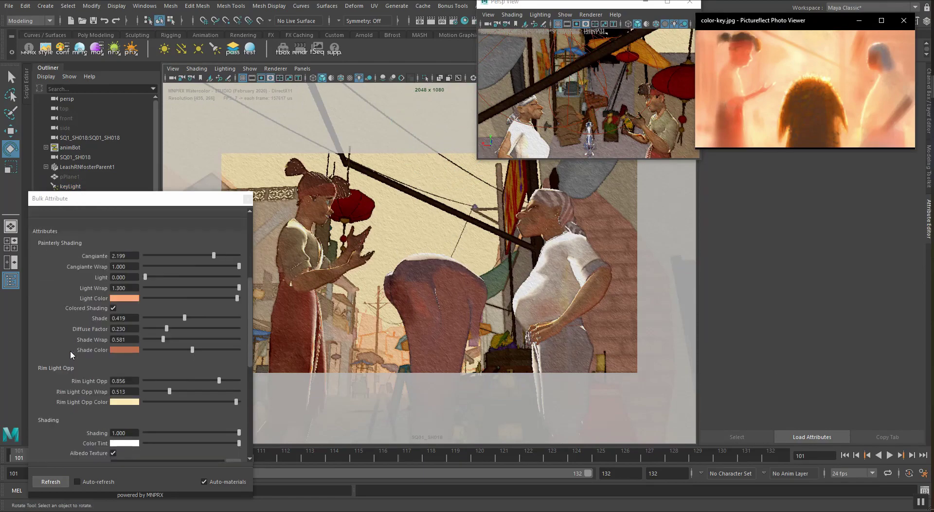
alt+drag(475, 261, 503, 275)
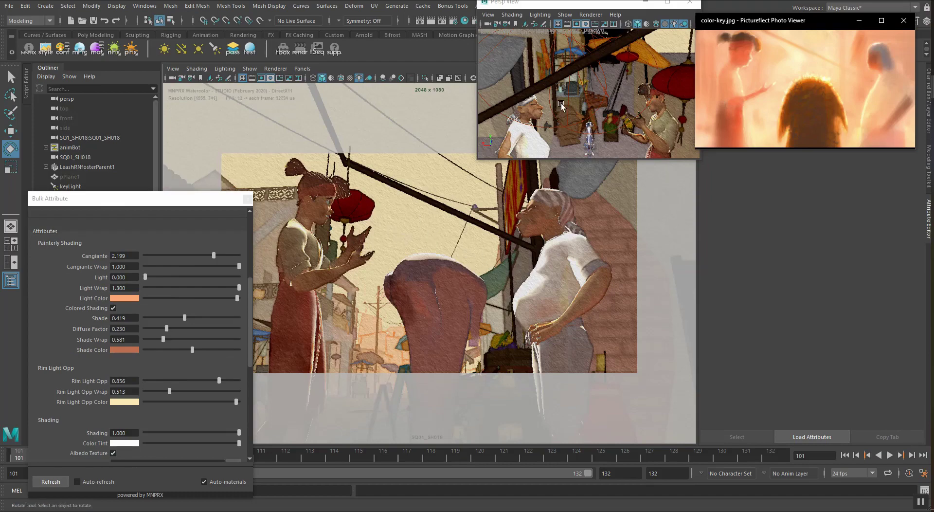
alt+drag(559, 104, 581, 106)
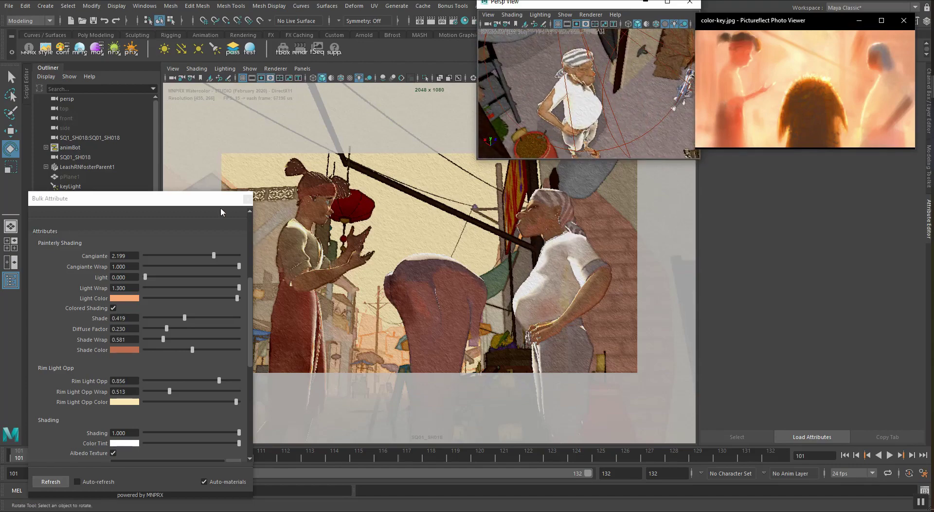
Inspect the aovTarget render pass with only the green channel displayed, and briefly compare it with its negative
click(235, 50)
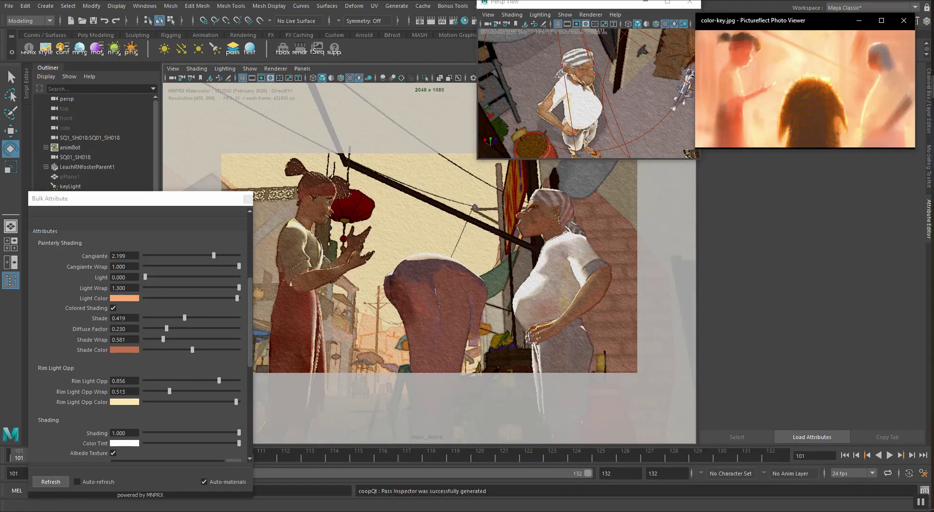
click(120, 265)
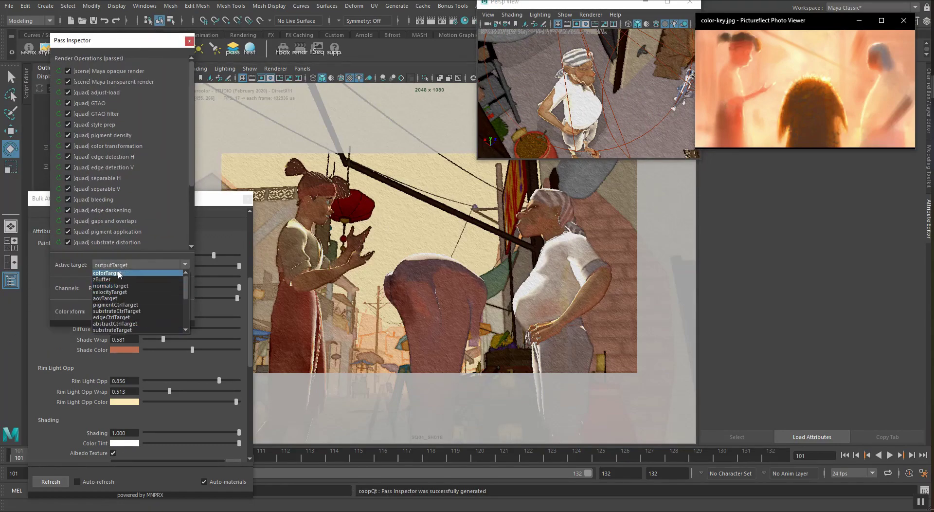
click(116, 298)
click(98, 288)
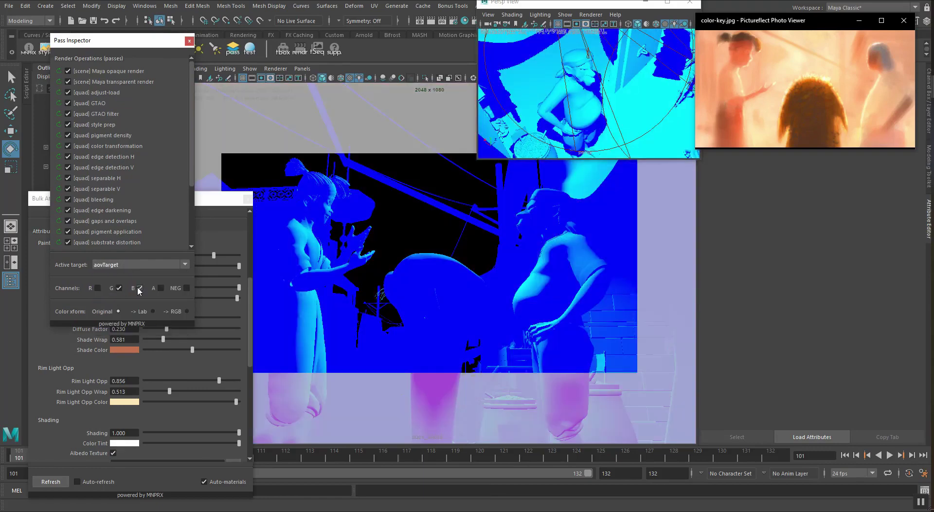
click(140, 288)
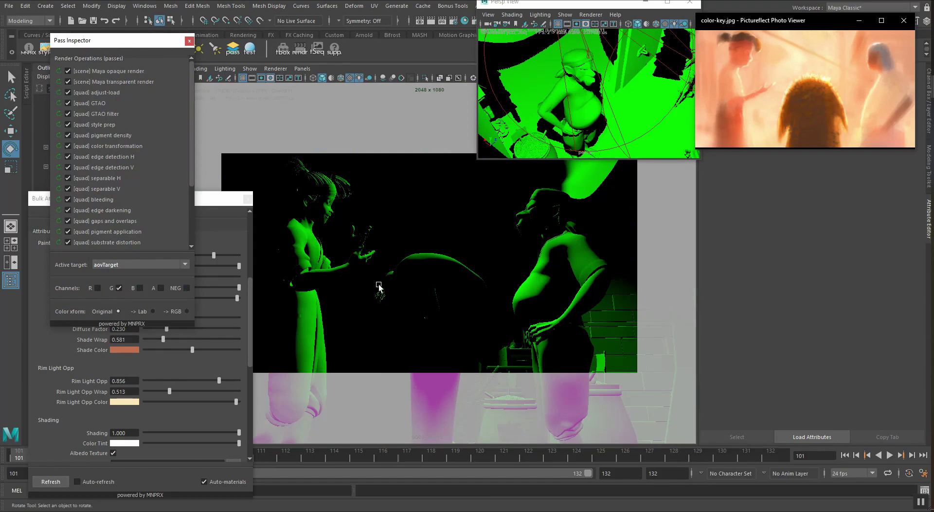
click(186, 288)
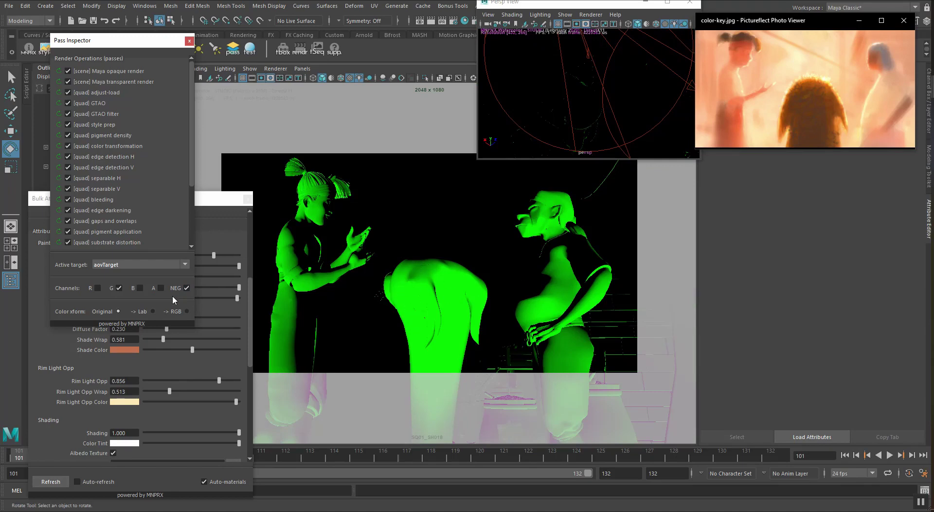
click(185, 288)
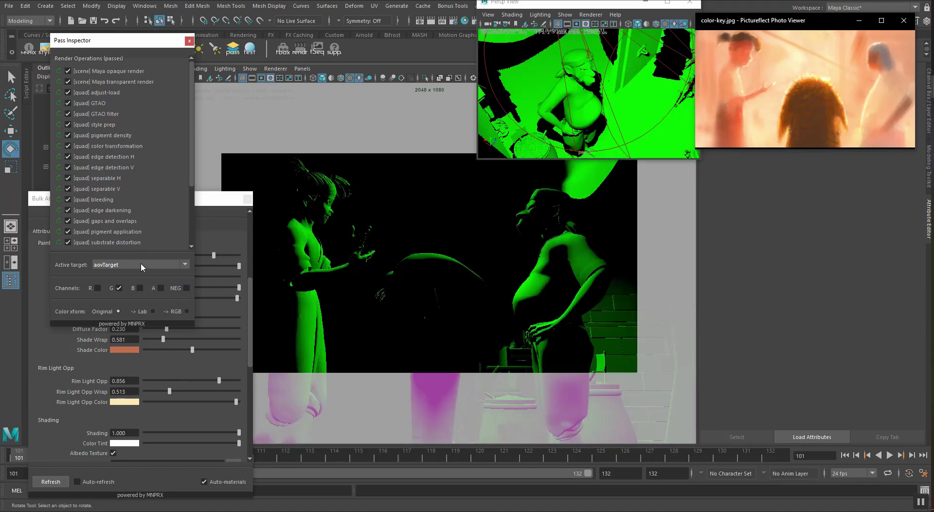
Restore the red and blue channels, set the active target back to outputTarget, and close the Pass Inspector
click(98, 288)
click(138, 288)
click(136, 265)
click(117, 328)
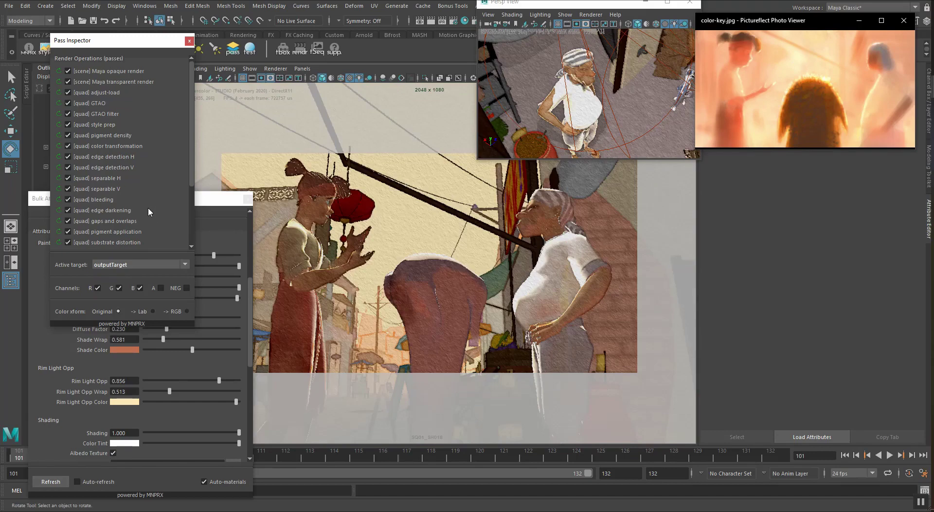
click(188, 42)
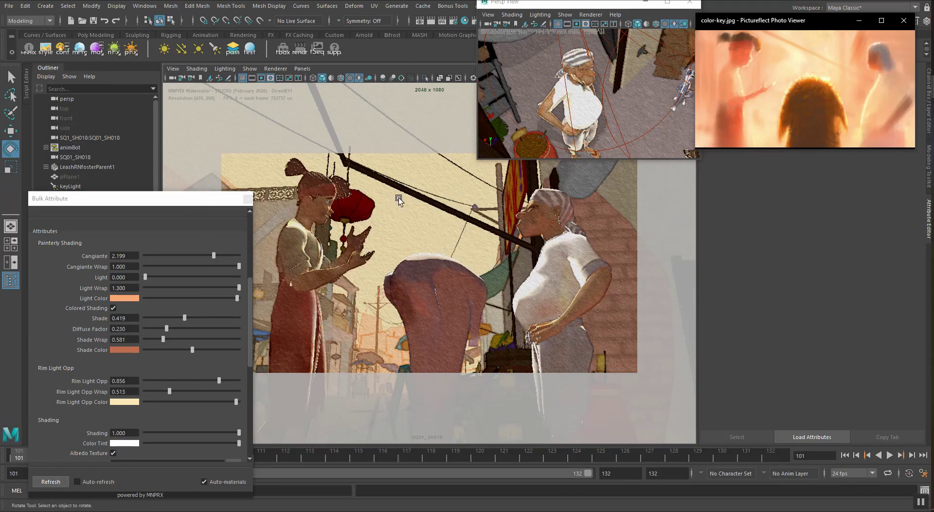
Select the MNPR configuration node and try 20 as the Atmosphere Range's far value before setting it to 30
drag(135, 205, 124, 200)
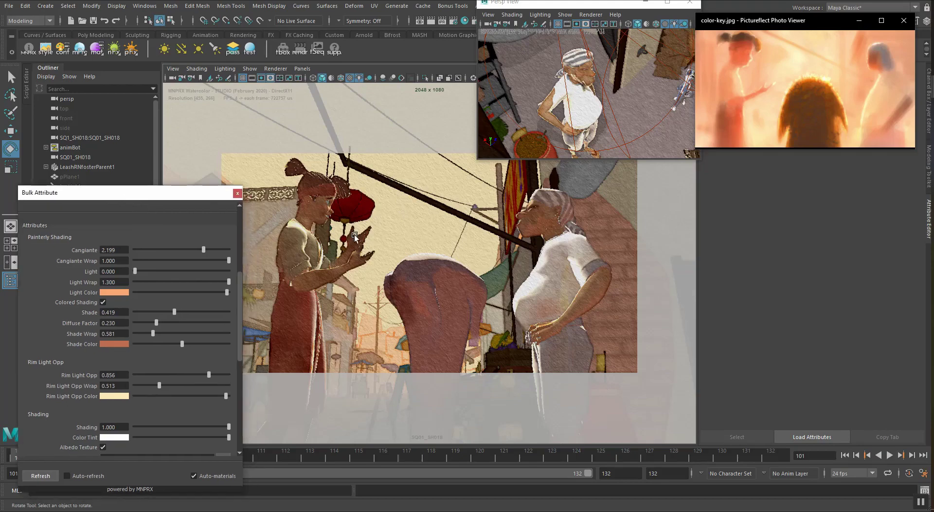
click(62, 49)
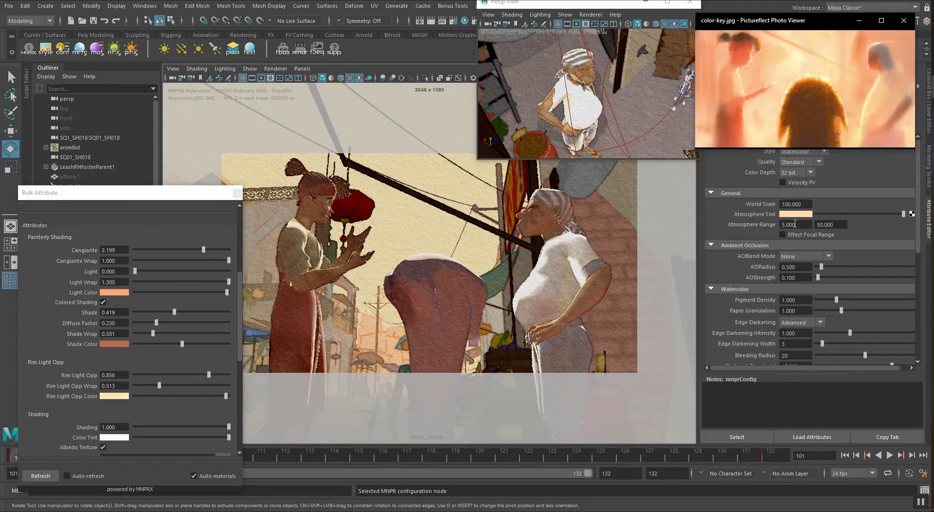
click(837, 224)
text(20)
key(Return)
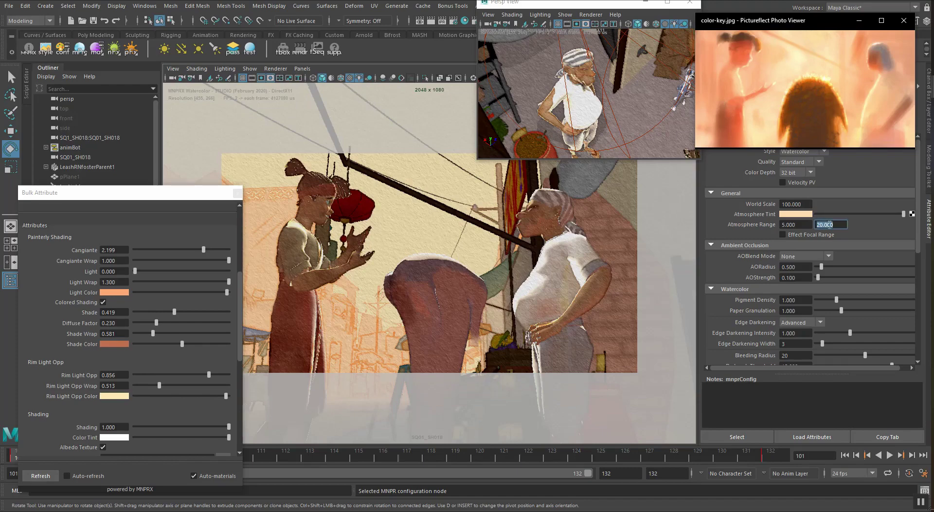
text(30)
key(Return)
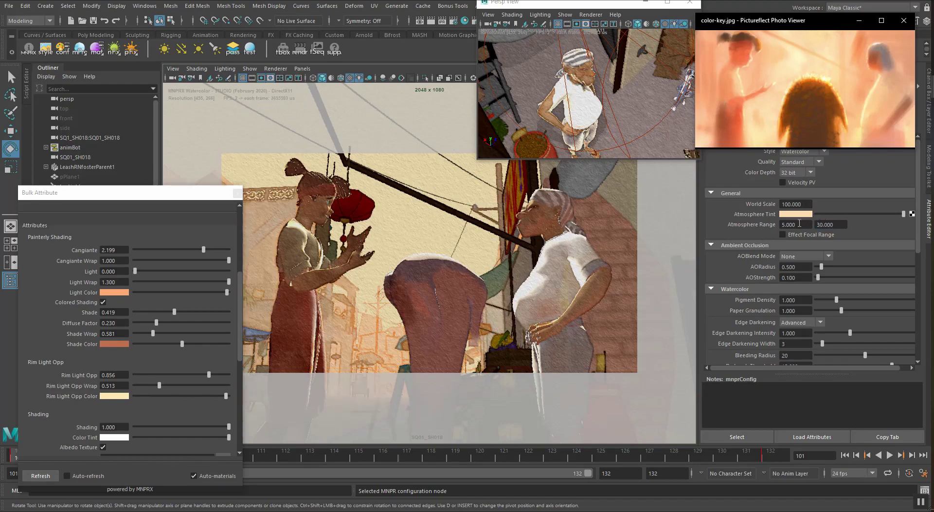
Set the Atmosphere Range's near value to 2 and shift the main substrate's color hue slightly toward orange
double_click(799, 223)
text(2)
key(Return)
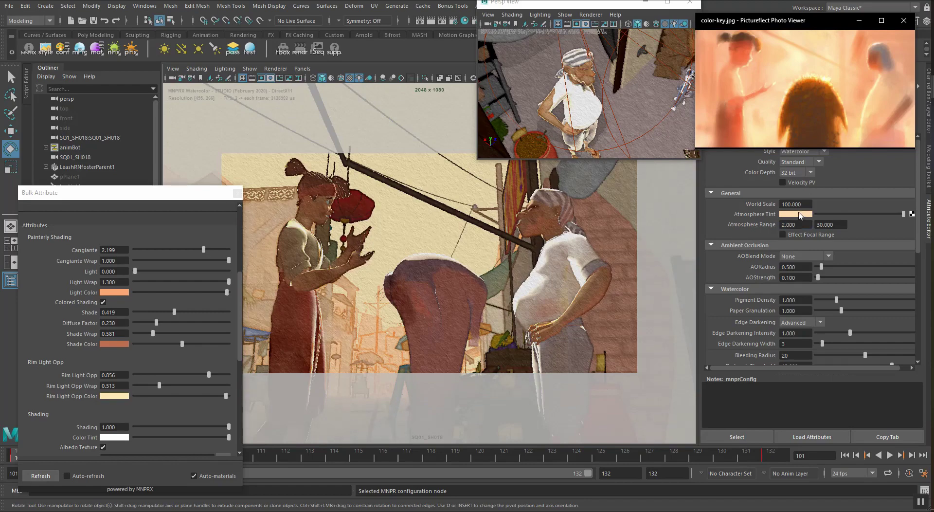
scroll(743, 228, down, 6)
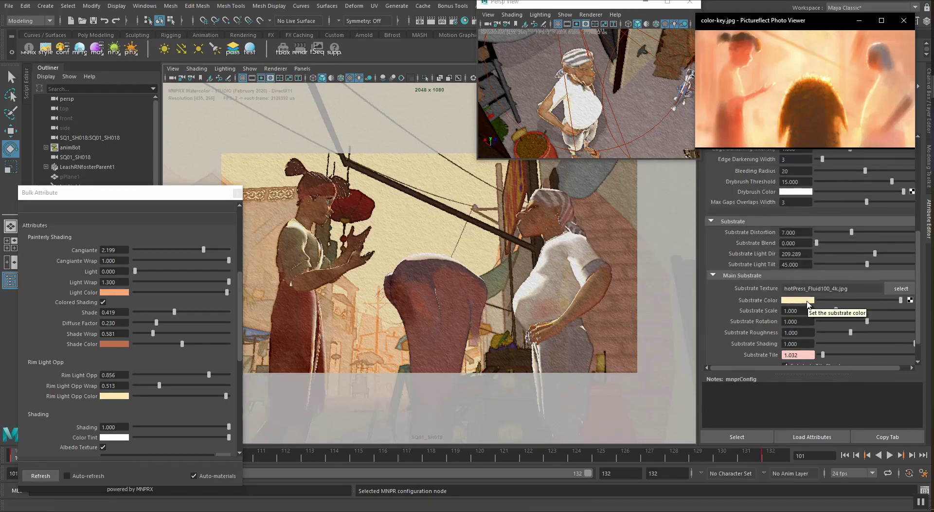
click(809, 304)
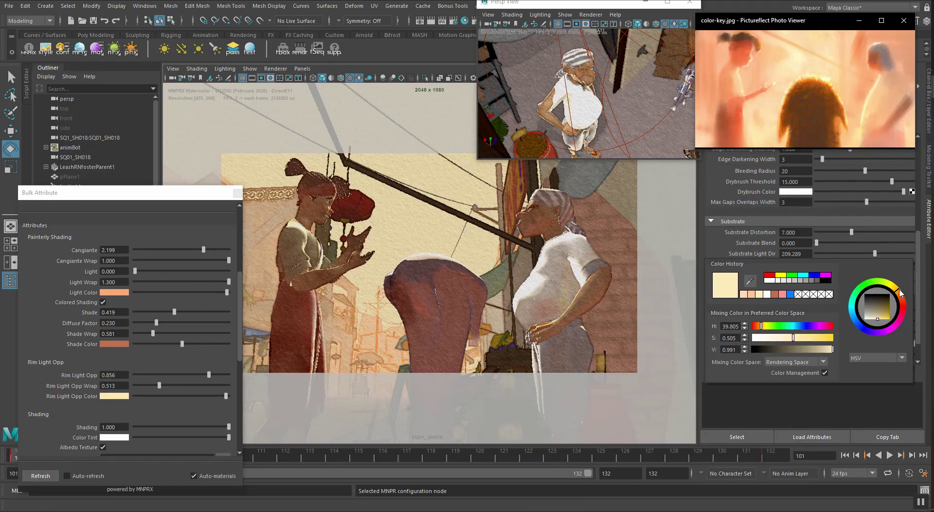
mouse_move(901, 292)
mouse_down()
mouse_move(903, 301)
mouse_move(901, 292)
mouse_up()
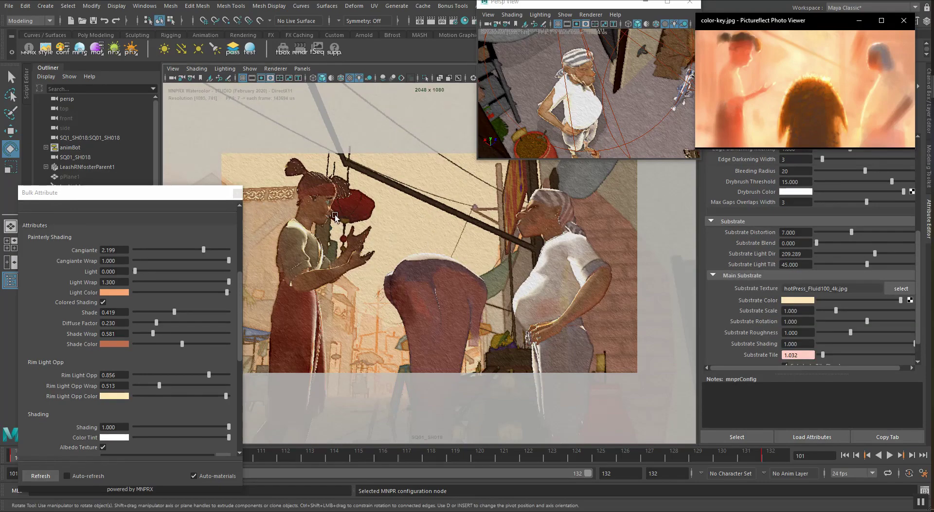
Set the characters' Cangiante to 0.599, Cangiante Wrap to 1.500, Shade to 0.230 and Shade Wrap to 0.981
mouse_move(122, 249)
ctrl+middle_down()
mouse_move(111, 250)
mouse_move(120, 261)
ctrl+middle_up()
drag(174, 312, 156, 312)
scroll(95, 341, down, 1)
ctrl+middle_drag(110, 305, 115, 304)
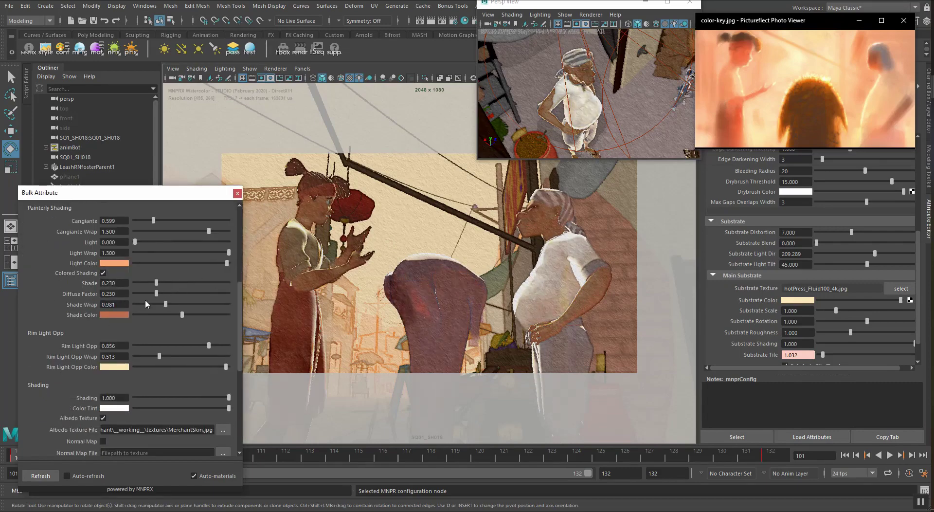
Enable Highlight on the characters' materials, then reselect all their body, clothing and headwear meshes and reload the bulk attributes
scroll(84, 324, up, 7)
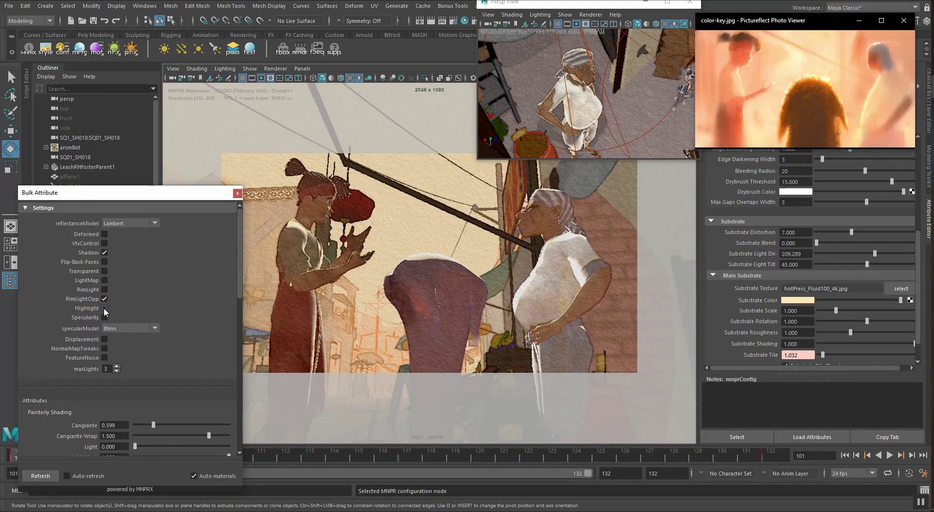
click(104, 308)
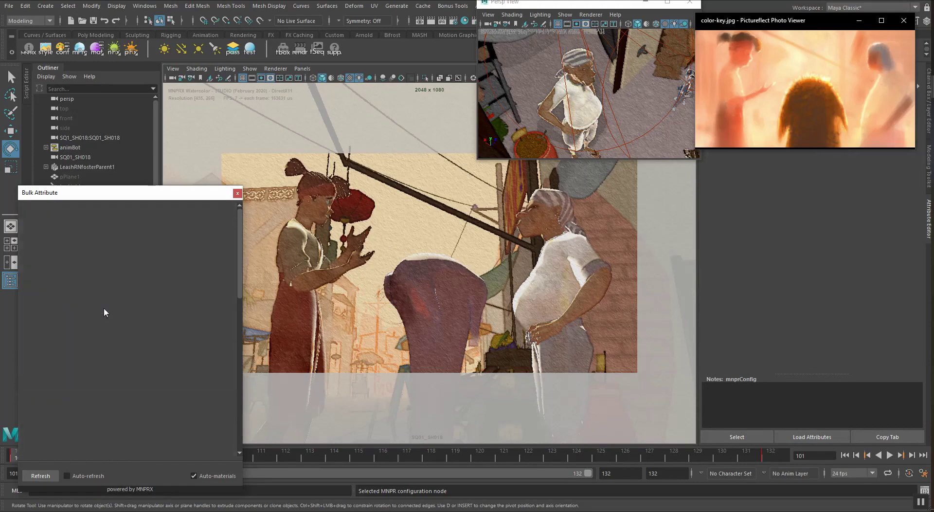
click(299, 239)
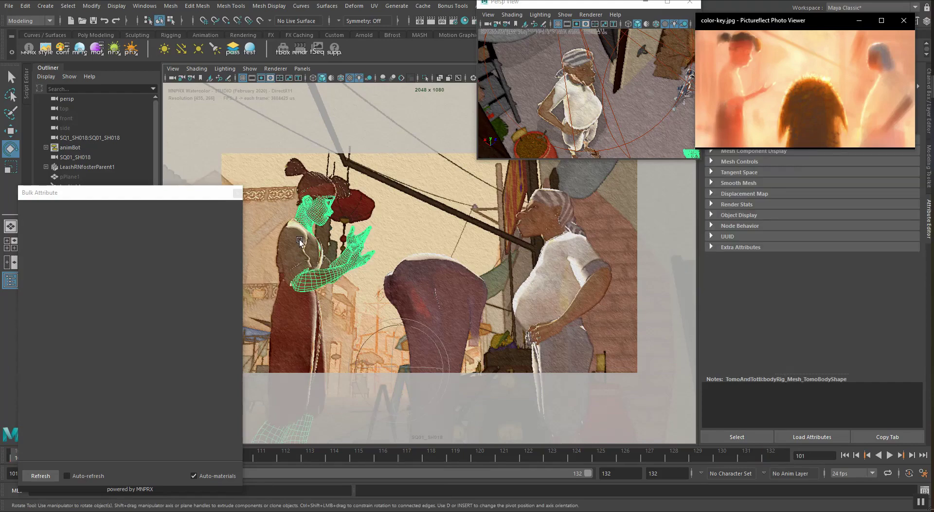
shift+click(301, 265)
shift+click(304, 311)
shift+click(429, 290)
shift+click(548, 230)
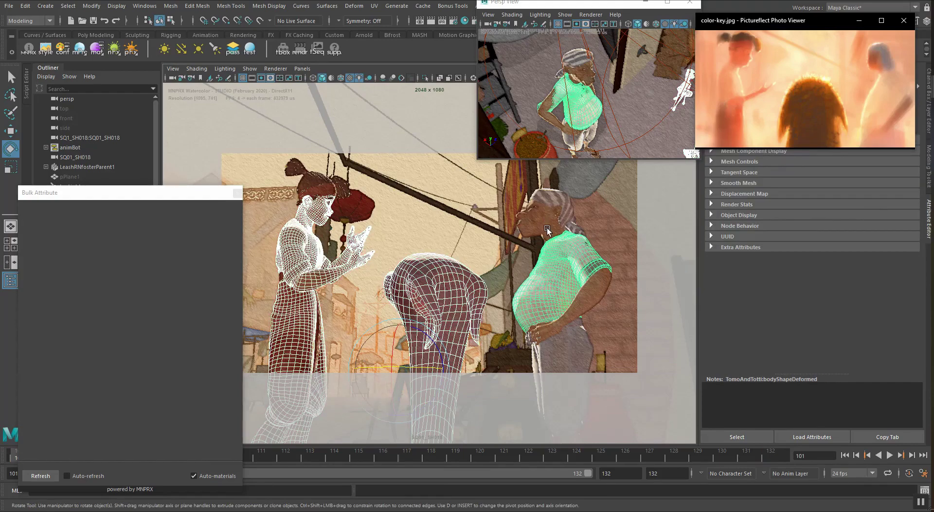
shift+click(547, 228)
shift+click(563, 346)
shift+click(565, 214)
shift+click(316, 184)
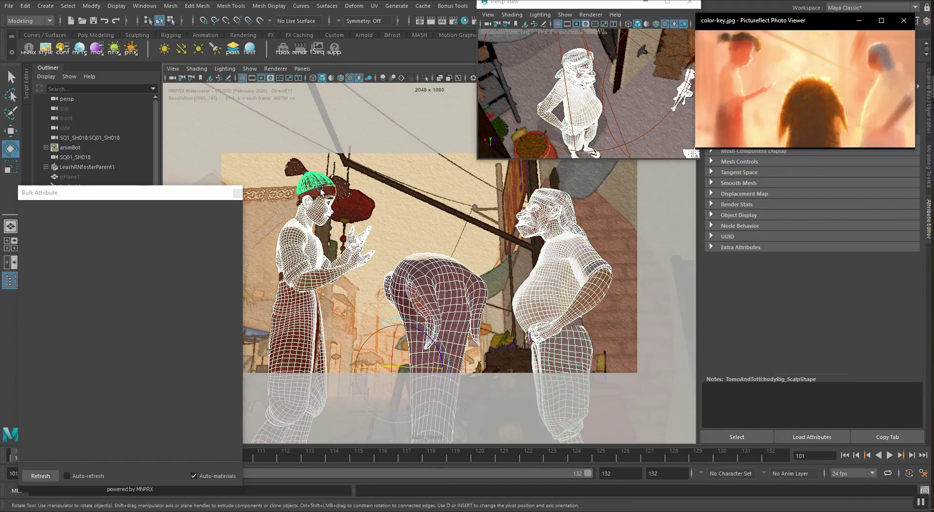
shift+click(319, 192)
click(25, 474)
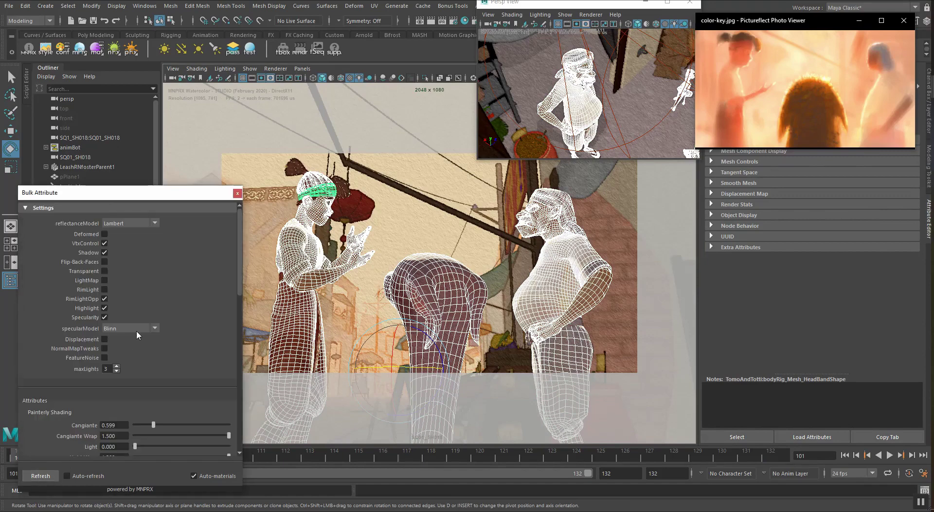
Try a Highlight Roll Off of 0.639 and a Highlight Transparency of about 0.8 on the characters
scroll(194, 313, down, 12)
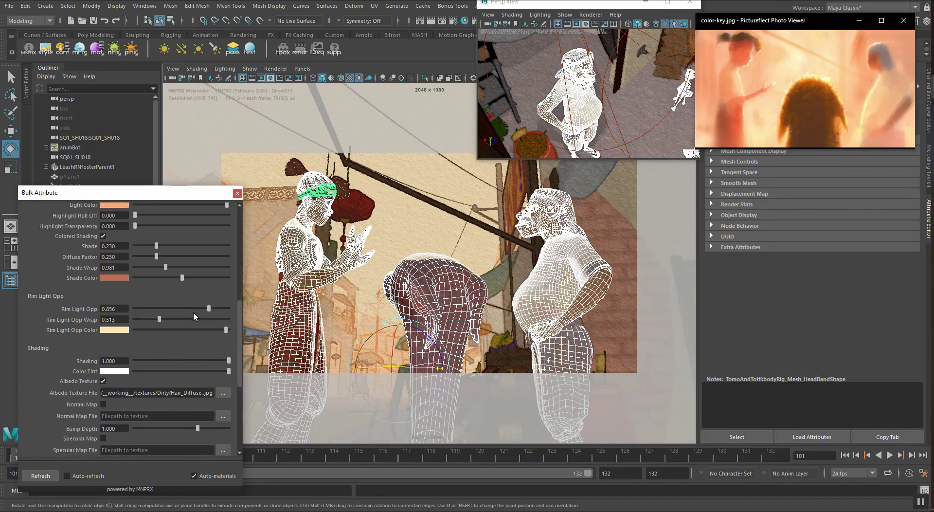
scroll(193, 314, up, 6)
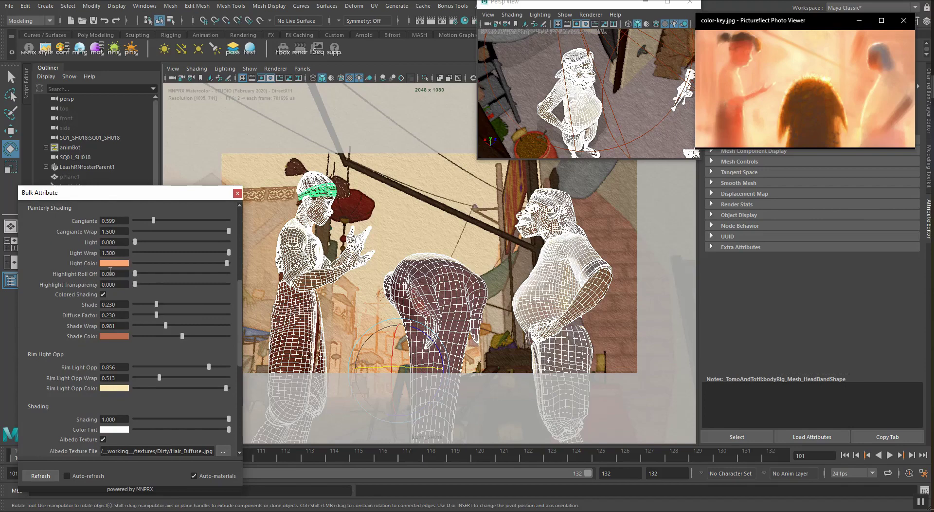
click(362, 208)
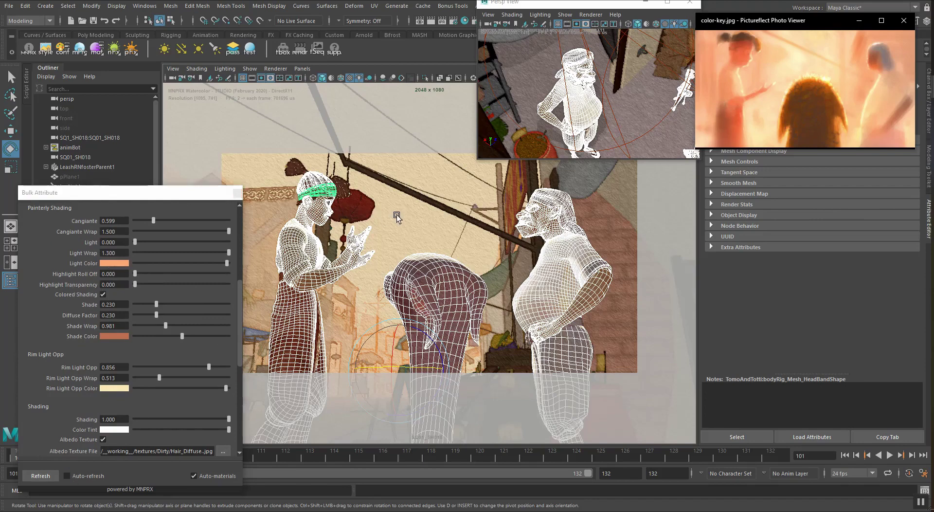
scroll(69, 316, up, 2)
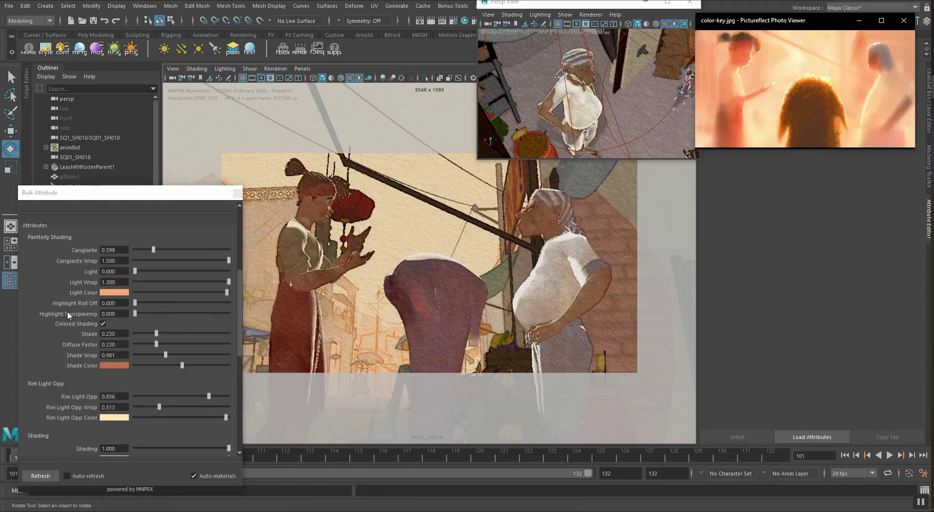
drag(140, 304, 194, 300)
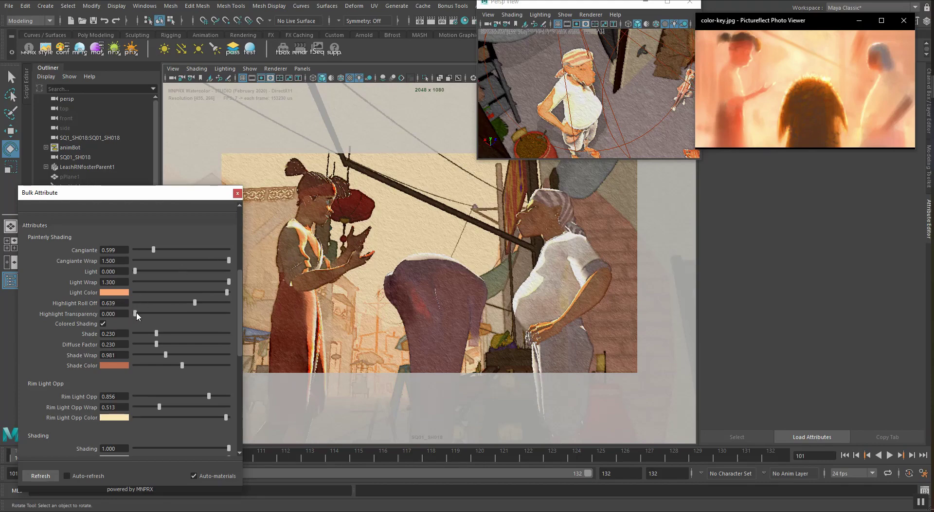
drag(139, 312, 205, 314)
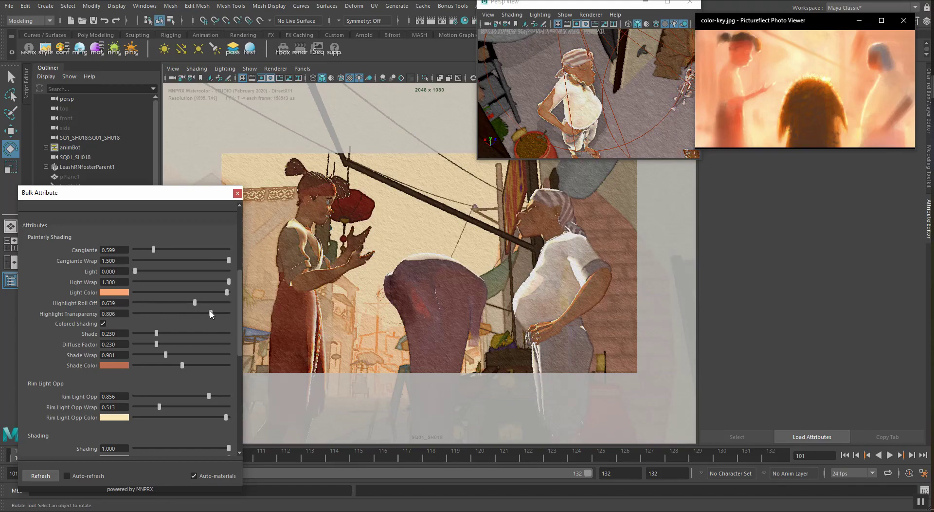
mouse_move(201, 314)
mouse_down()
mouse_move(138, 315)
mouse_move(207, 314)
mouse_up()
Disable Highlight on the characters' materials, reload the bulk attributes for their reselected meshes, and clear the selection
scroll(114, 305, up, 6)
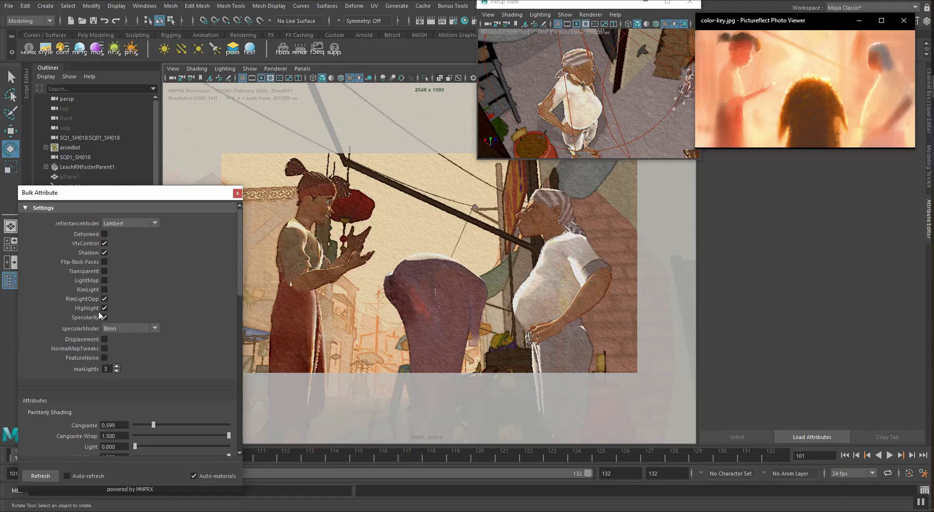
click(105, 308)
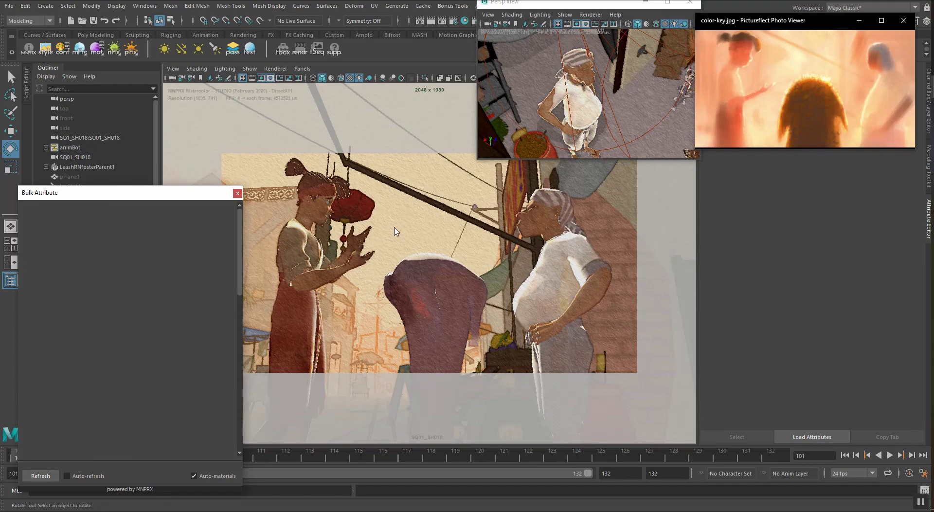
drag(439, 285, 319, 191)
shift+drag(509, 195, 568, 275)
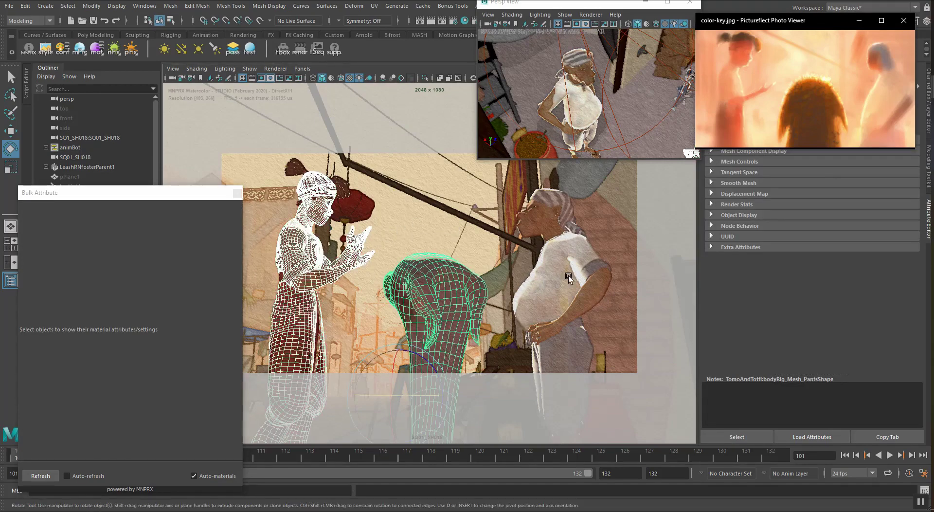
click(573, 362)
click(41, 475)
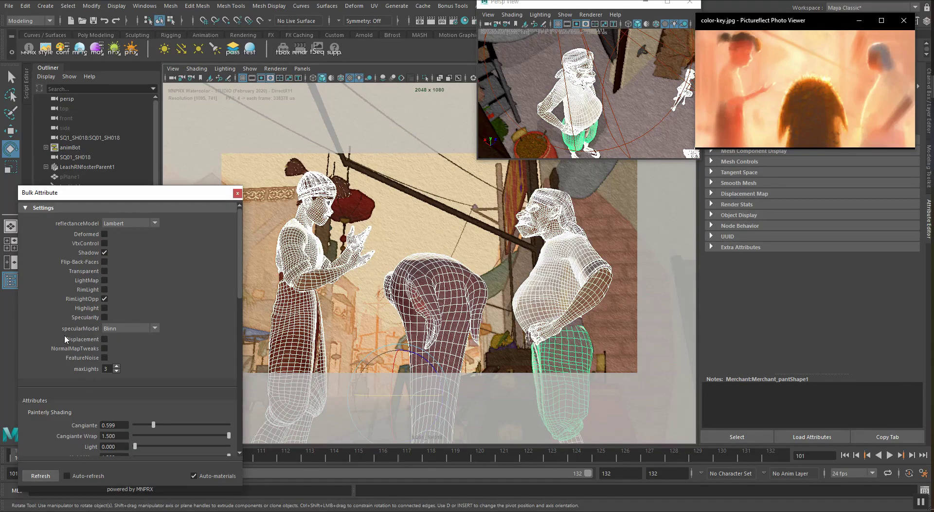
click(396, 242)
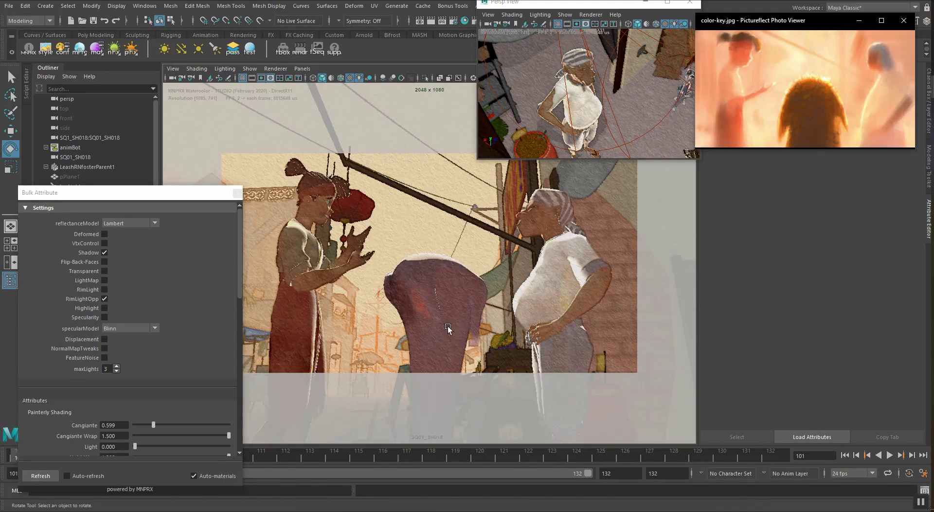
Select Tomo's body mesh and enable automatic refreshing of the bulk attributes
click(313, 211)
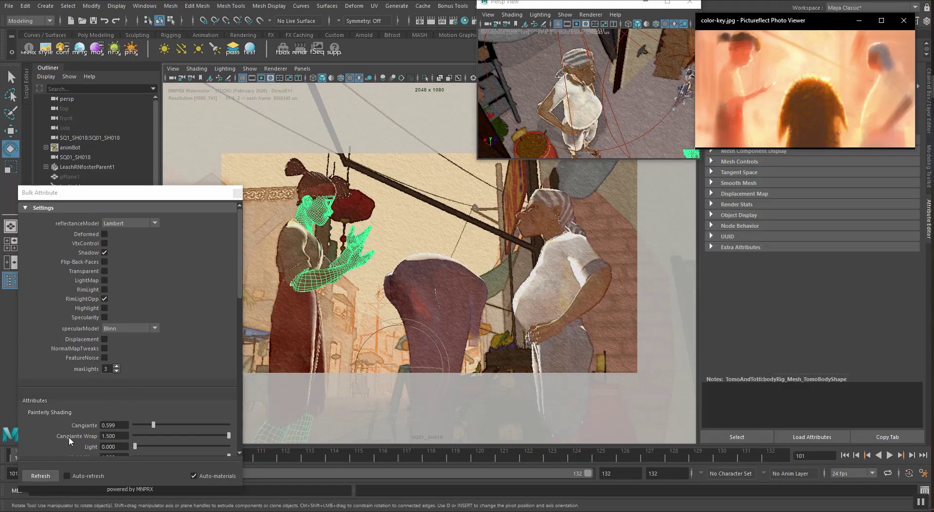
click(67, 476)
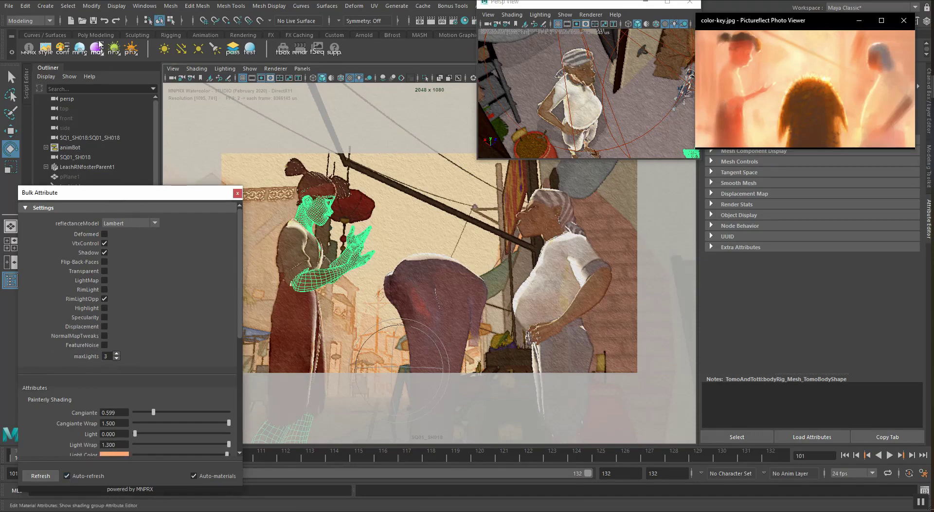
click(319, 219)
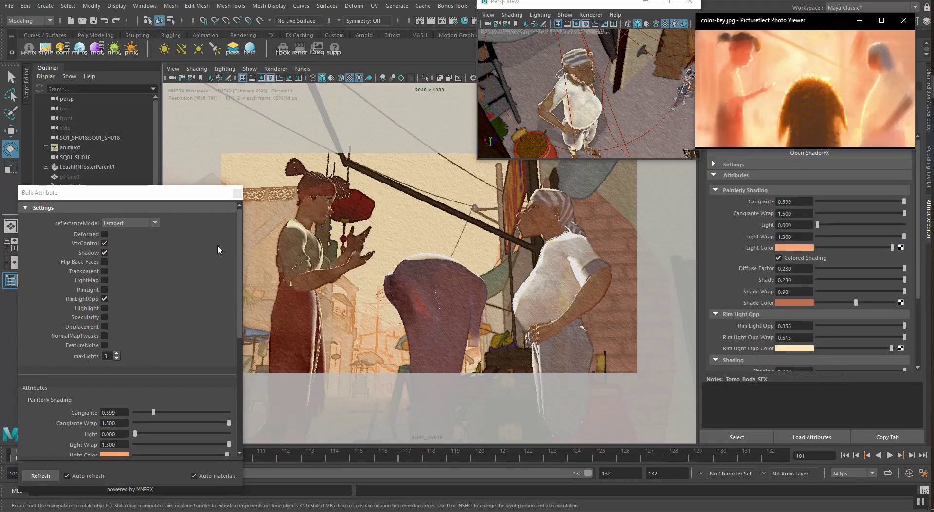
Try raising Shade and Shade Wrap to 1.000 on Tomo's skin material
drag(240, 232, 241, 274)
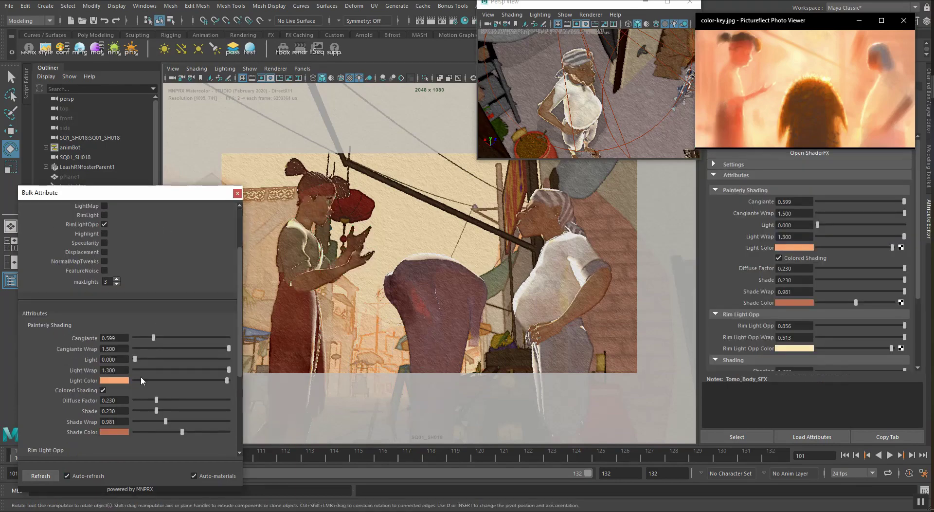
scroll(171, 300, down, 1)
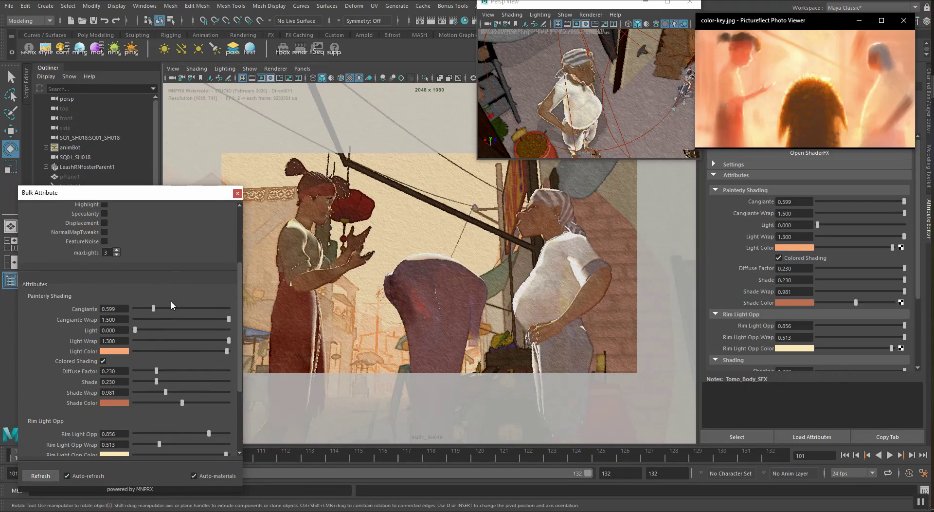
scroll(194, 277, down, 1)
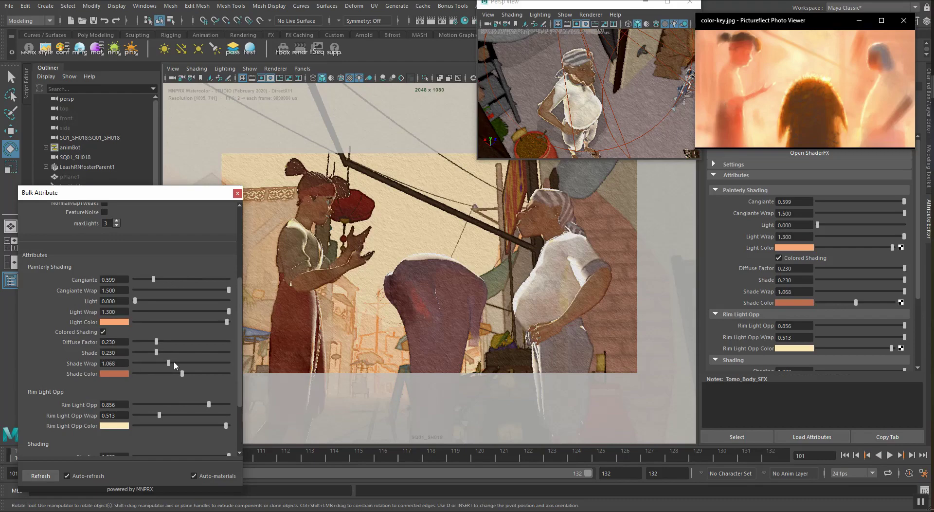
drag(214, 363, 168, 365)
Change the Shade Color of Tomo's skin to a saturated red-orange sampled from the standing figure in the color key
click(122, 375)
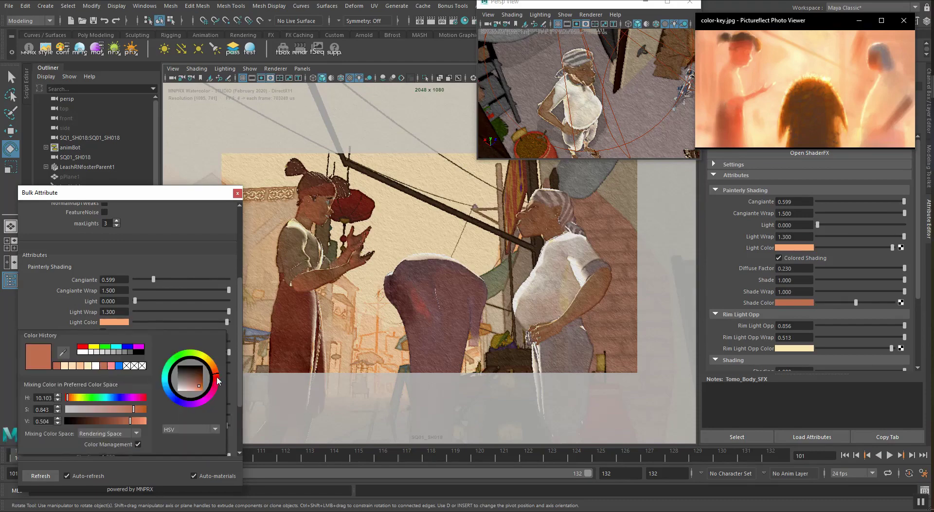
click(129, 378)
click(219, 384)
drag(219, 383, 235, 374)
click(233, 371)
click(218, 383)
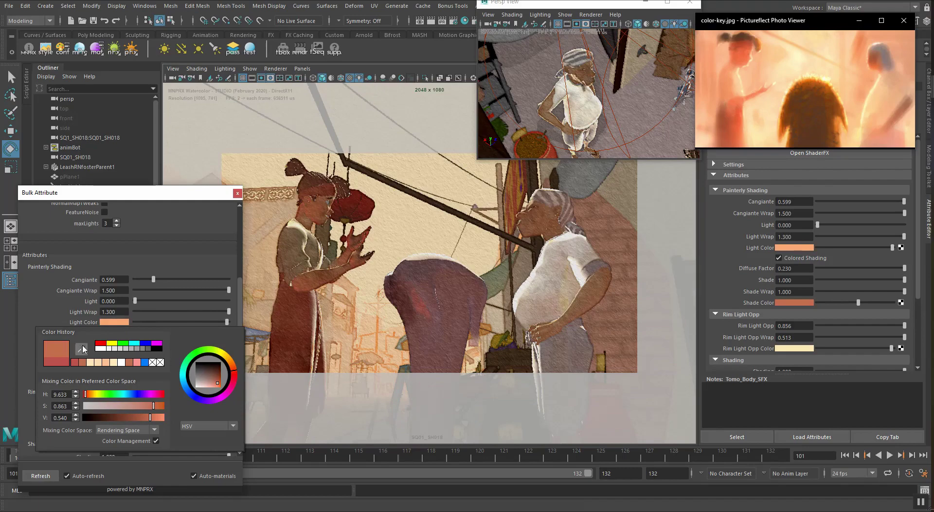
click(81, 349)
click(738, 126)
click(155, 363)
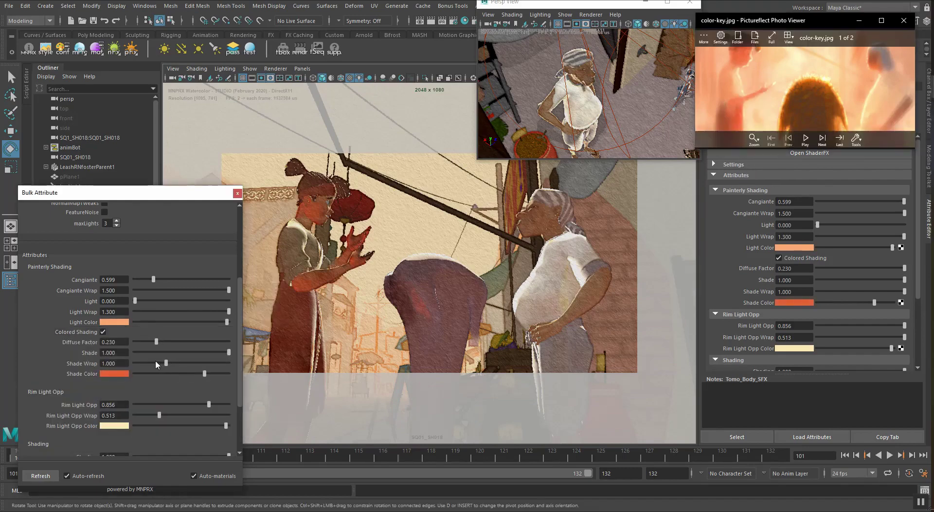
Set Tomo's skin to a Diffuse Factor of 0.215, Shade of 0.524 and Shade Wrap of 1.319
drag(154, 362, 229, 353)
drag(177, 341, 153, 363)
click(178, 352)
click(177, 363)
click(184, 352)
Select the merchant's skin, sample an orange Shade Color from the color key, and set Shade to 0.476
click(537, 221)
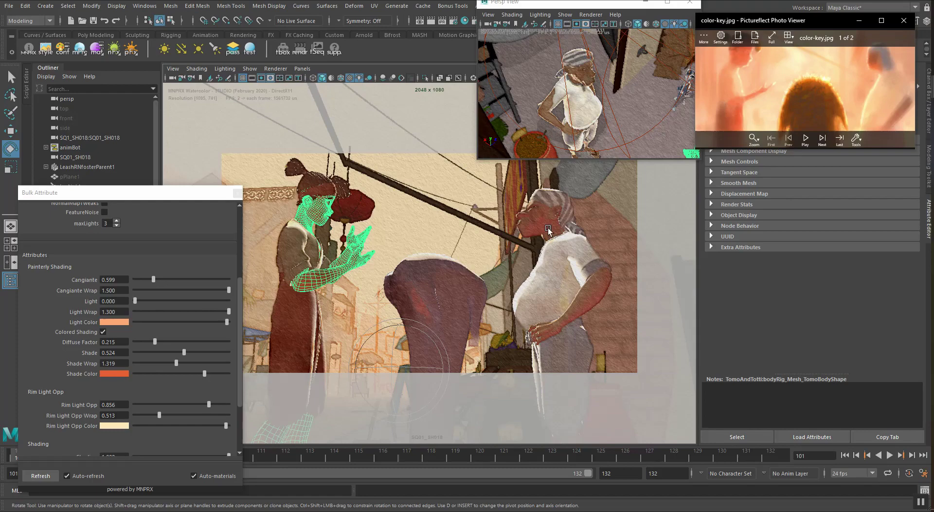
click(113, 373)
click(59, 354)
click(876, 70)
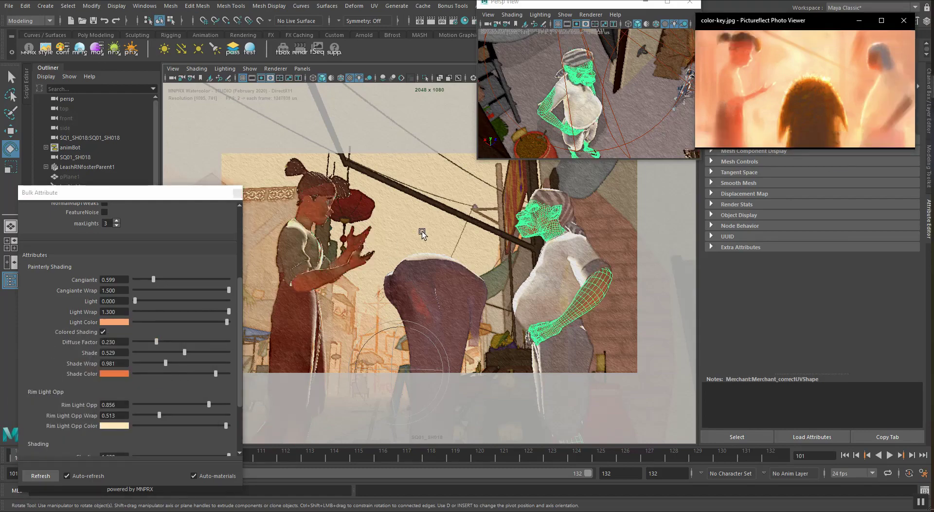
scroll(225, 340, down, 4)
drag(187, 368, 180, 369)
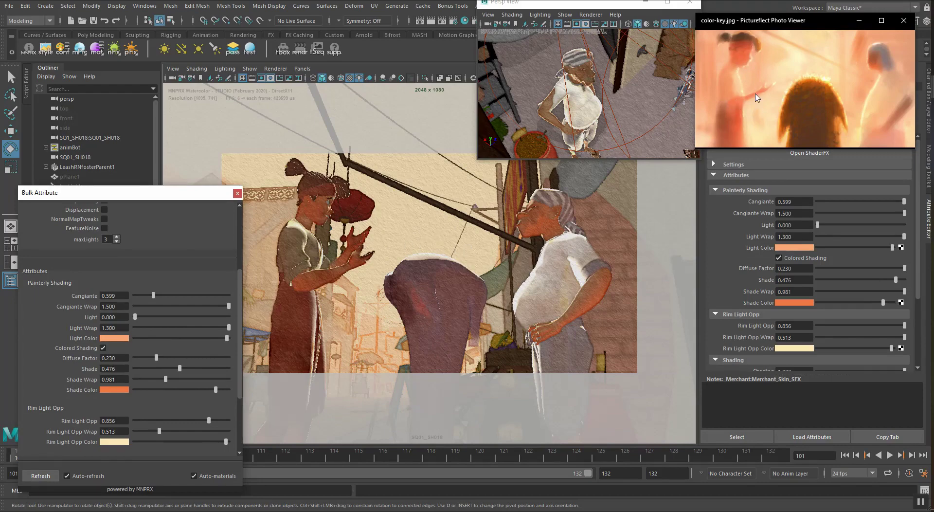
Select Tomo's skin material and enable its Highlight feature
click(319, 214)
scroll(58, 280, up, 3)
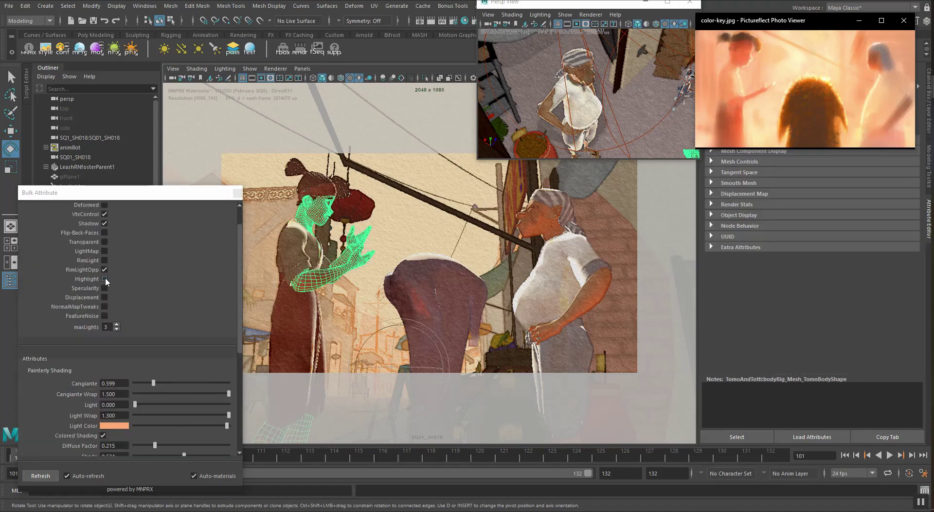
click(105, 279)
scroll(102, 278, down, 5)
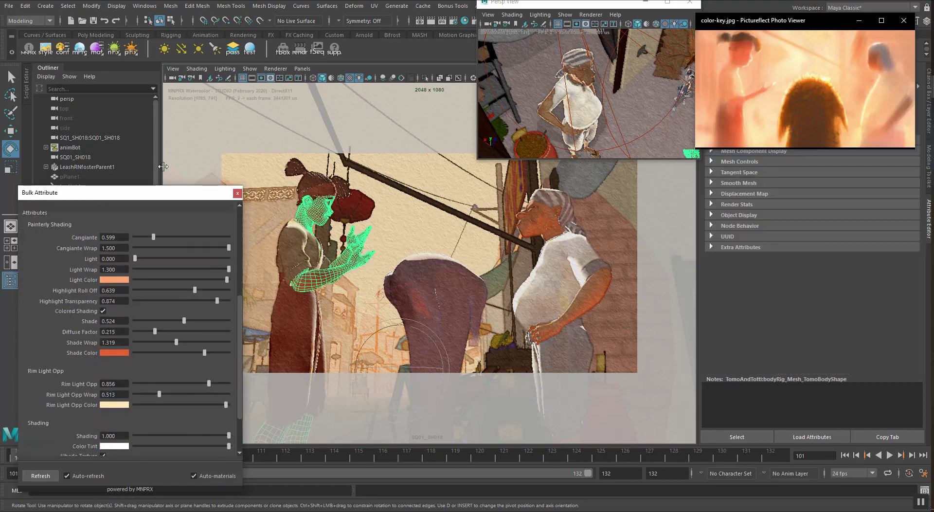
click(98, 52)
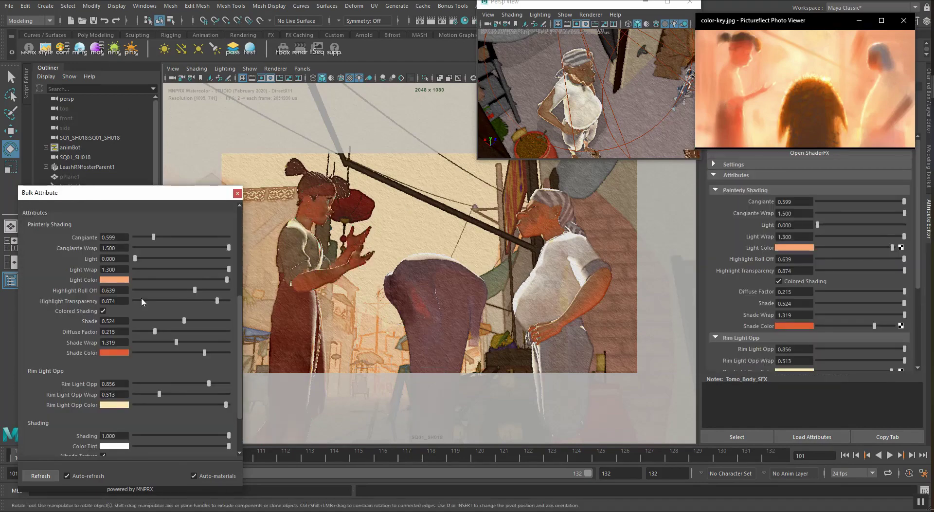
Try a Highlight Roll Off of 0.839 and Highlight Transparency of 0.374 on Tomo's skin
scroll(58, 365, up, 1)
scroll(121, 315, up, 2)
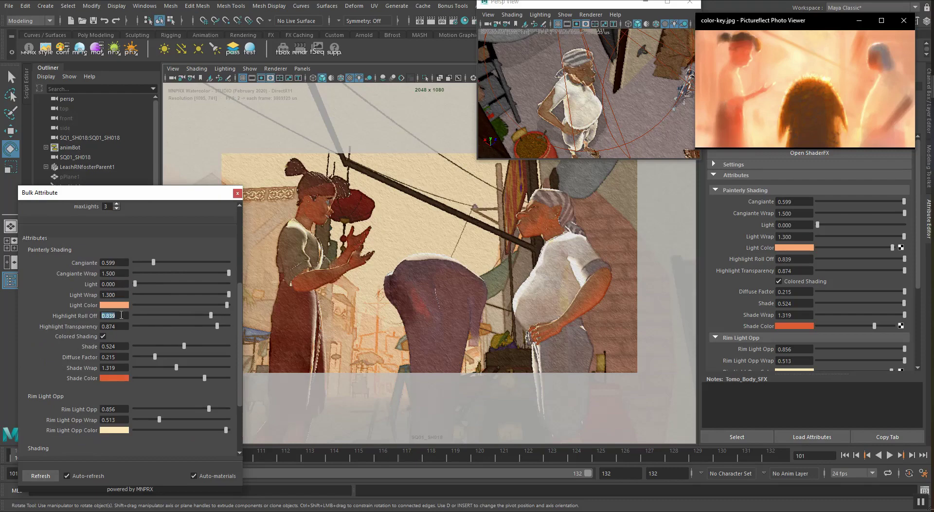
triple_click(122, 327)
text(0.374)
key(Return)
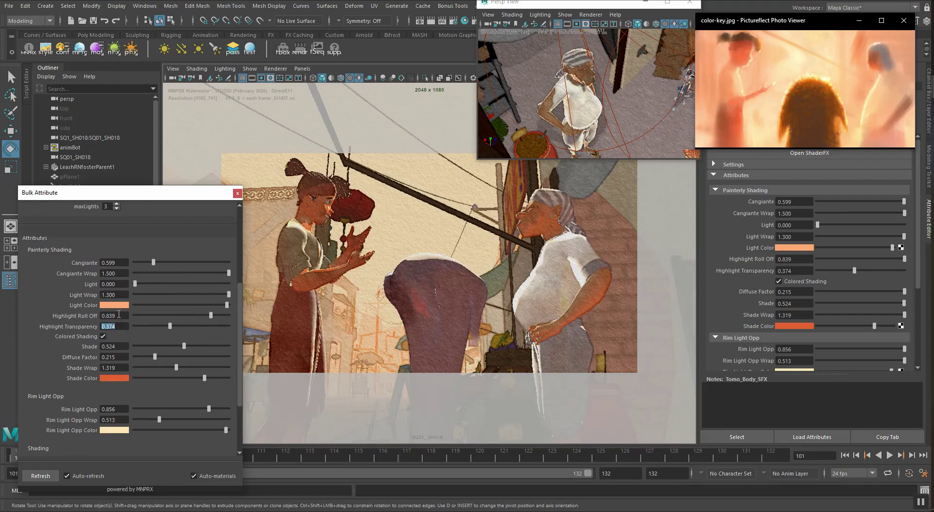
Try lowering the skin's Highlight Roll Off to 0.539 and Highlight Transparency to 0
scroll(119, 315, down, 3)
scroll(119, 326, down, 8)
scroll(118, 326, up, 1)
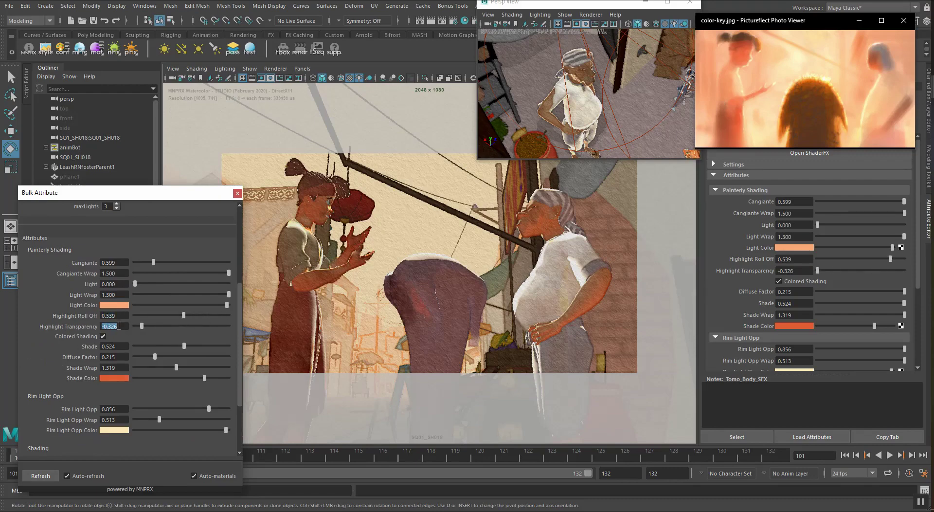
text(0)
key(Return)
Change the Light Color of Tomo's skin to a pale peach sampled from the color key
click(119, 305)
click(111, 307)
click(53, 288)
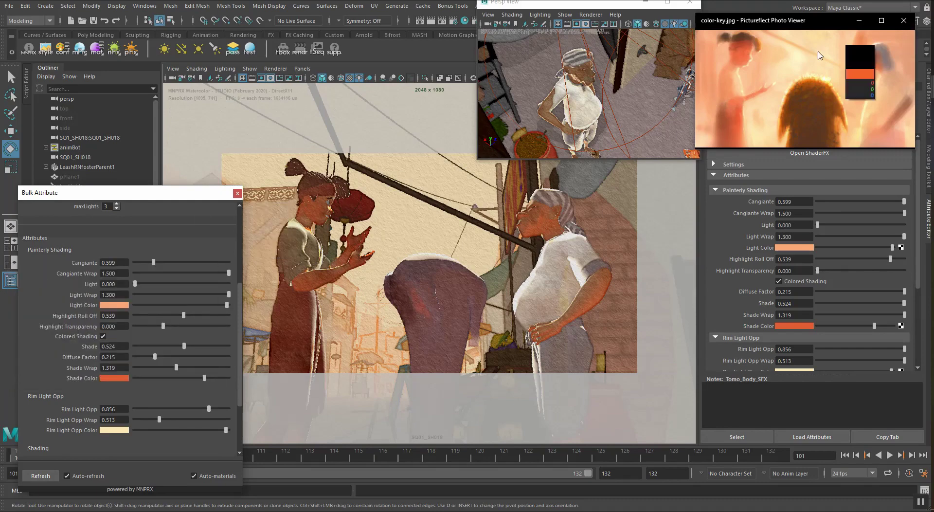
click(759, 67)
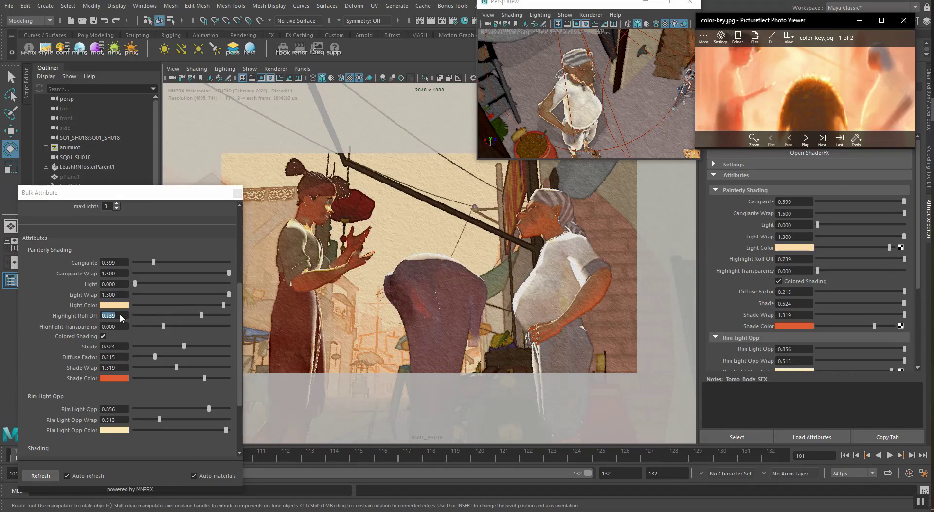
Try a Highlight Transparency of 0.300 with a Highlight Roll Off of 0.539 on Tomo's skin
double_click(118, 326)
text(0.3)
key(Return)
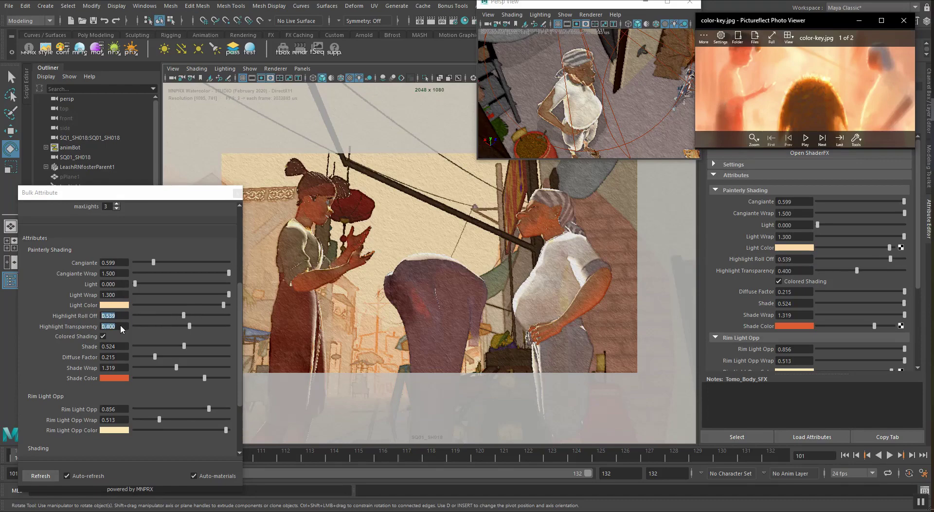
Set the skin's Rim Light Opp Wrap to 0.712 and disable its Highlight feature
scroll(72, 329, down, 2)
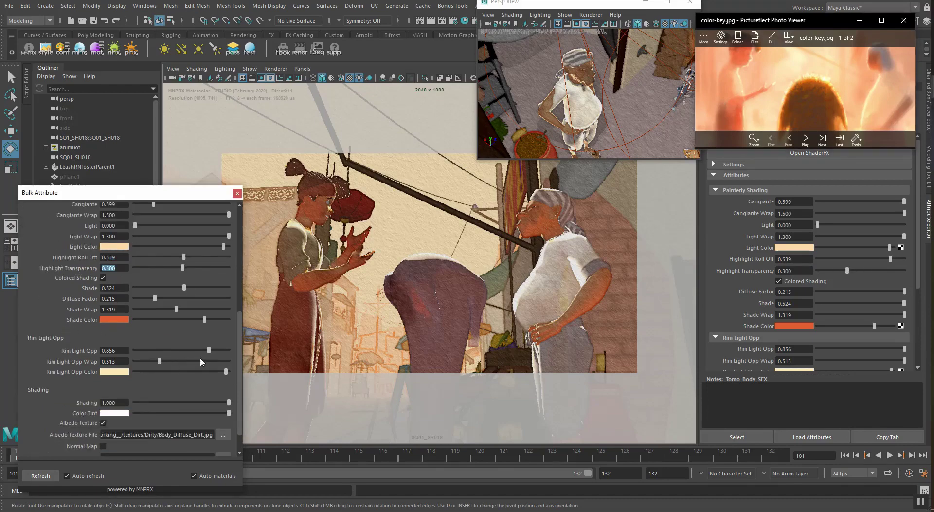
drag(160, 361, 168, 363)
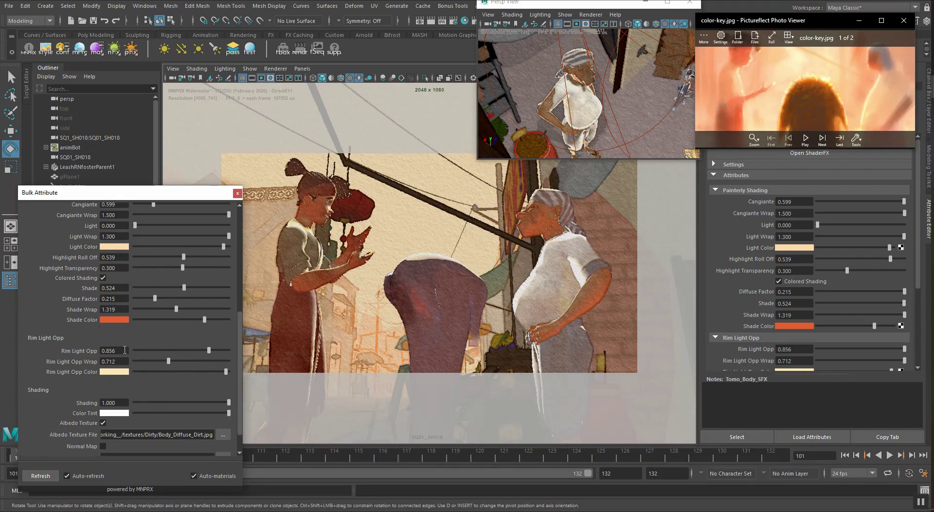
scroll(71, 331, up, 6)
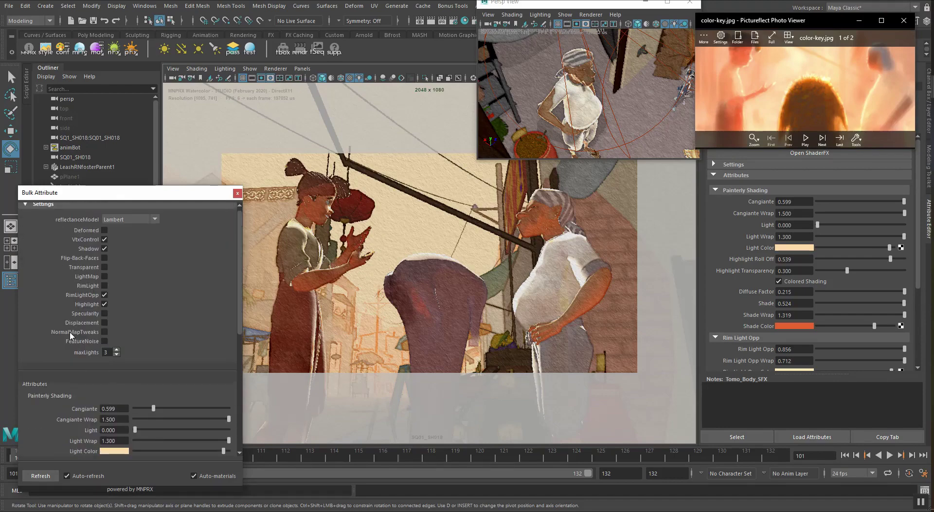
click(103, 303)
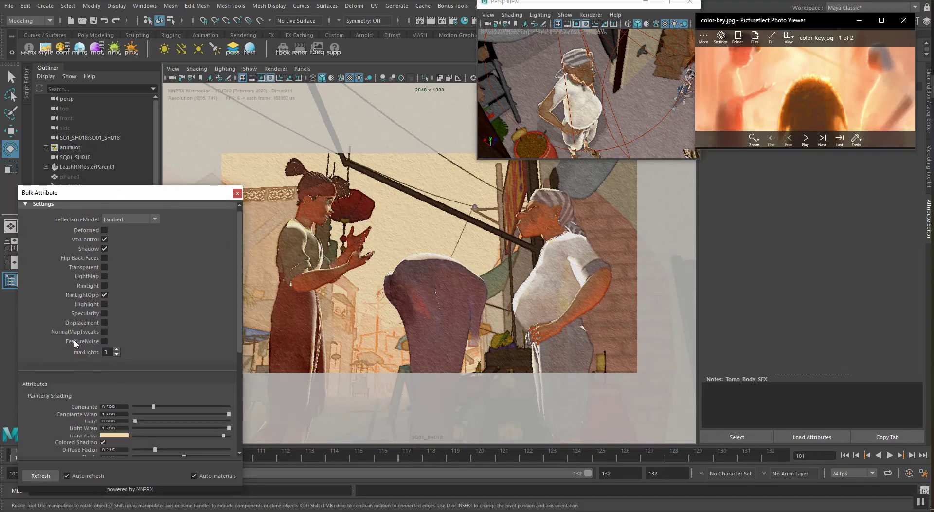
Set Tomo's skin to a Rim Light Opp of 1.456 and a Rim Light Opp Wrap of 0.565
scroll(149, 340, down, 5)
mouse_move(169, 339)
mouse_down()
mouse_move(188, 340)
mouse_move(161, 340)
mouse_up()
scroll(116, 329, up, 6)
scroll(122, 340, up, 1)
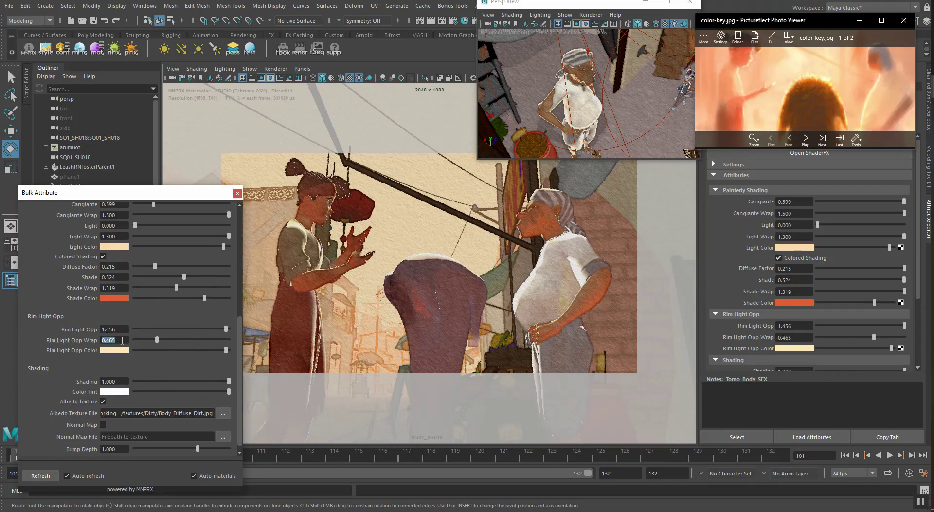
text(0.565)
key(Return)
Select Tomo's shirt and change its Shade Color to a light orange sampled from the color key
click(299, 242)
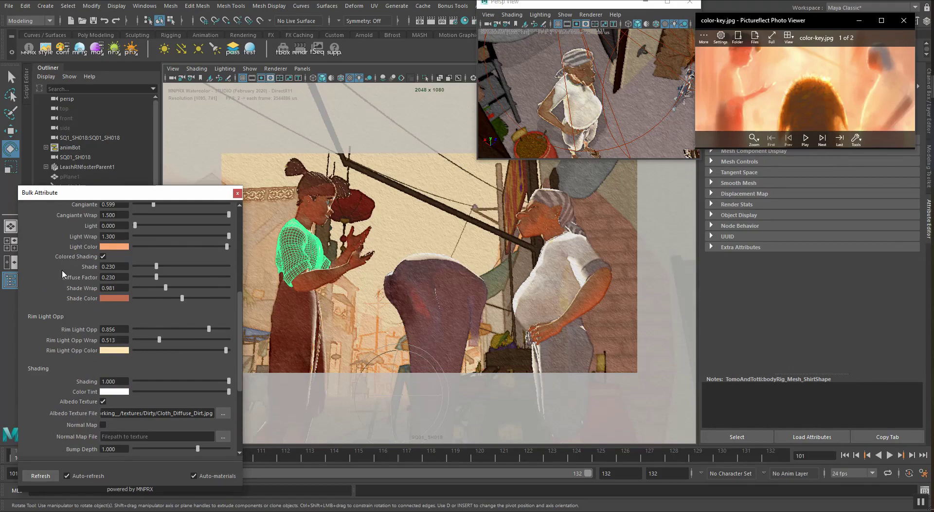
scroll(63, 271, up, 2)
click(109, 328)
click(52, 307)
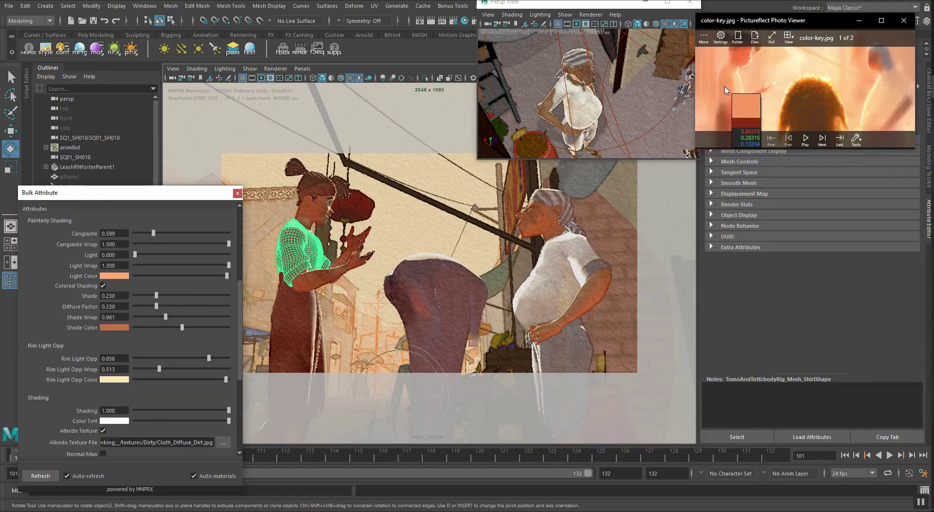
click(99, 51)
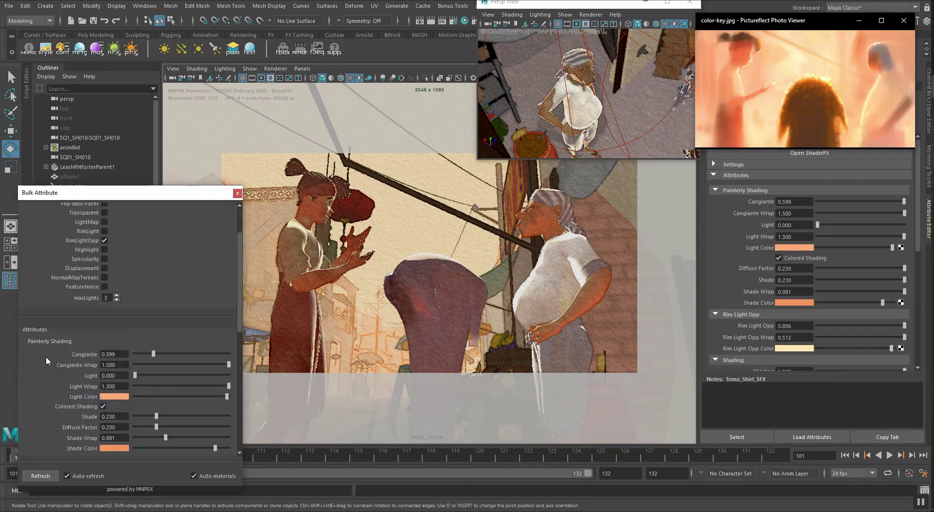
Set Tomo's shirt to a Diffuse Factor of 0.366, Shade of 0.430 and Shade Wrap of 1.081
scroll(46, 355, down, 6)
scroll(138, 333, down, 3)
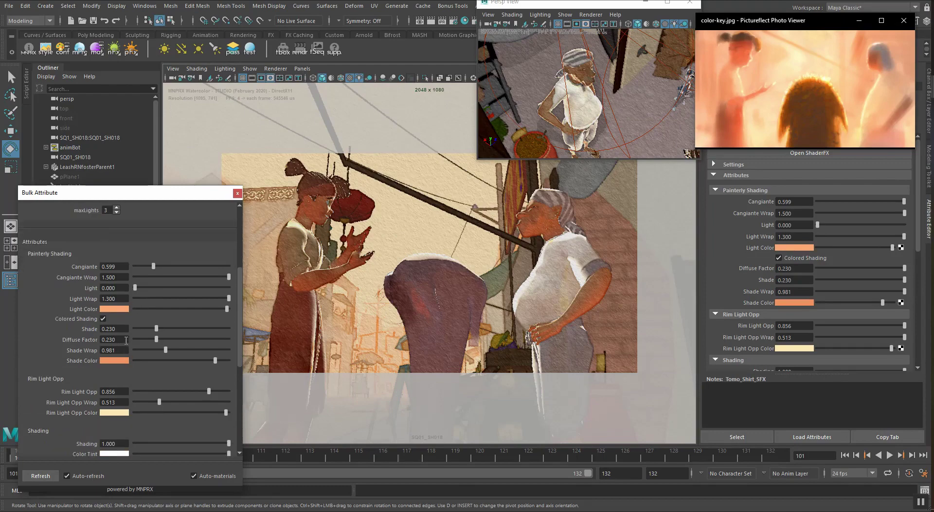
mouse_move(156, 339)
mouse_down()
mouse_move(196, 340)
mouse_move(169, 344)
mouse_up()
scroll(115, 350, up, 4)
scroll(114, 350, down, 3)
scroll(118, 330, up, 3)
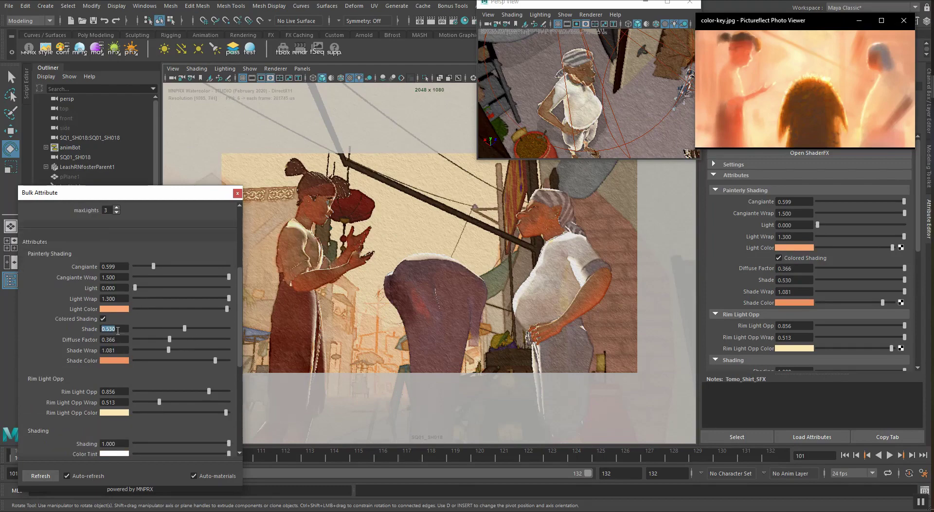
Select Tomo's pants material and set Shade to 0.930 and Shade Wrap to 0.974, keeping Diffuse Factor at 0.230
click(318, 342)
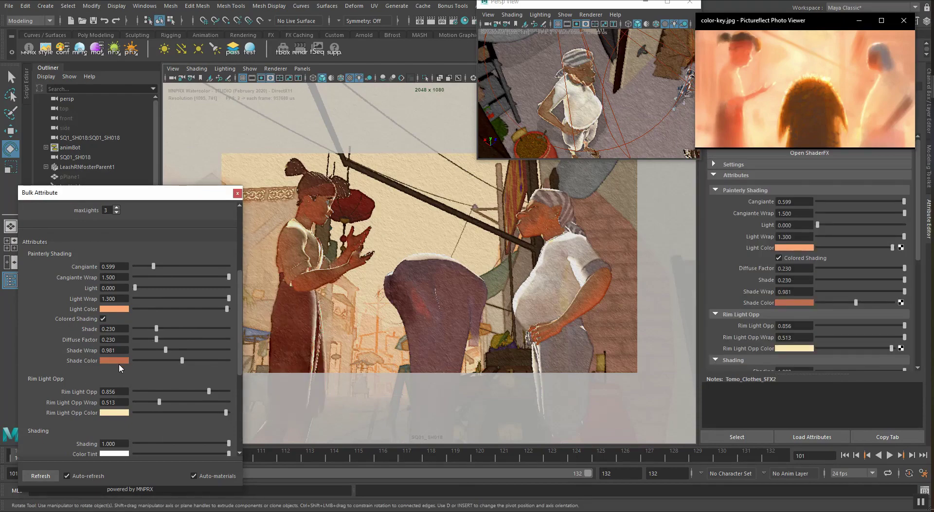
scroll(125, 339, up, 3)
scroll(121, 330, up, 5)
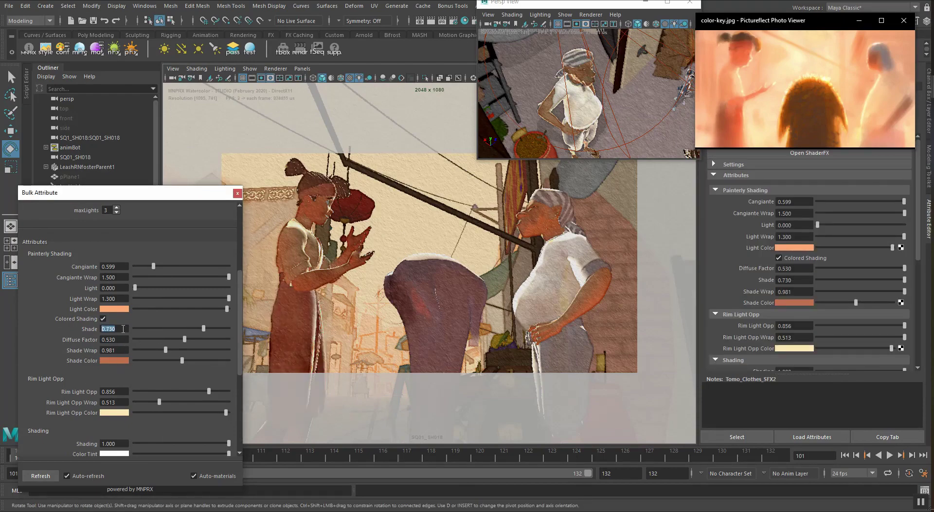
scroll(121, 339, down, 3)
scroll(122, 330, up, 1)
text(0.93)
key(Return)
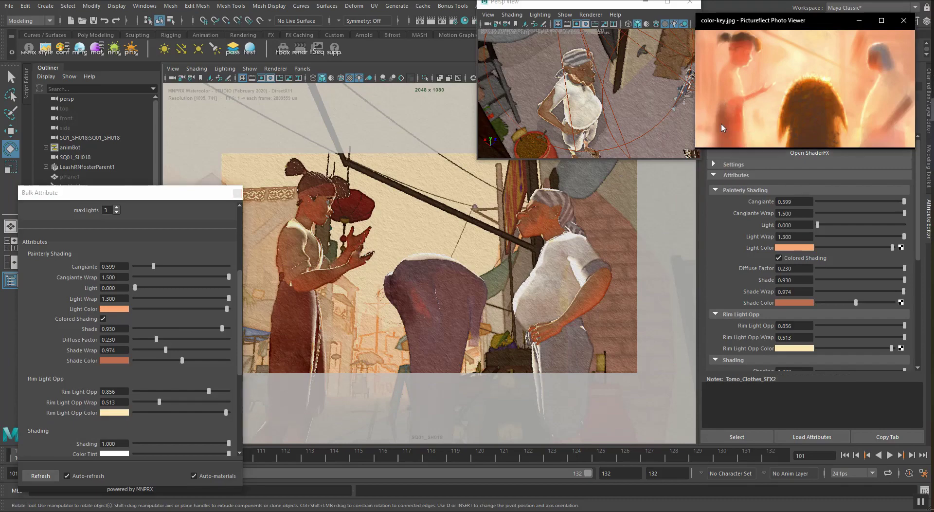
Darken the pants' Shade Color to a deep red-brown and set Shade to 0.530
scroll(115, 339, up, 1)
scroll(115, 339, down, 1)
drag(171, 361, 155, 361)
double_click(118, 328)
text(0.63)
key(Return)
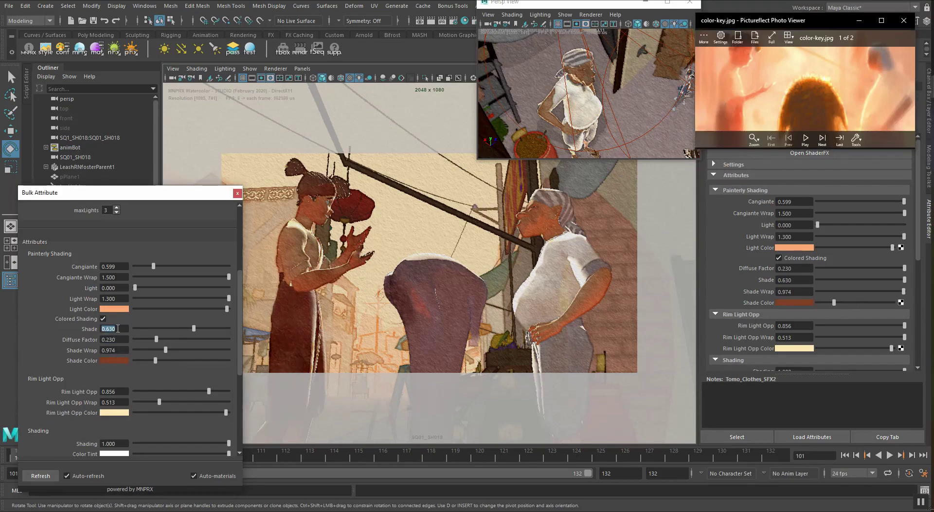
scroll(65, 347, down, 1)
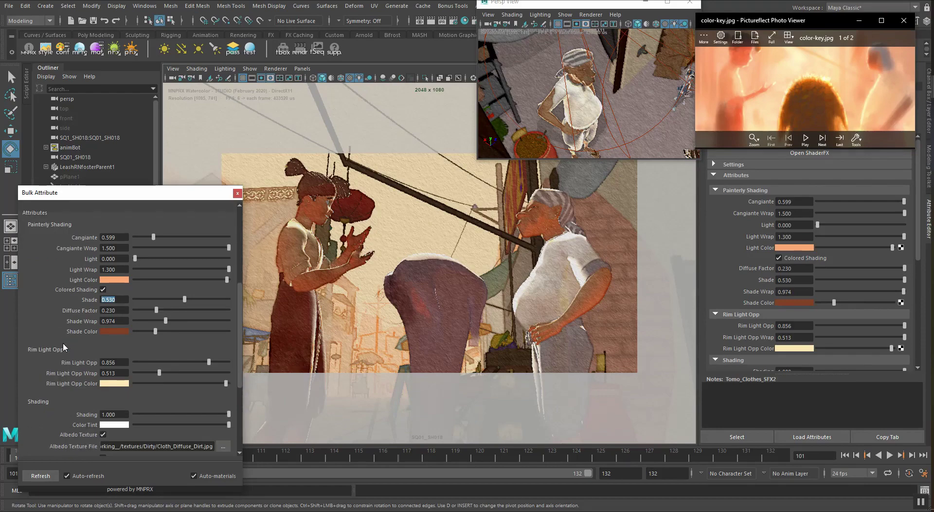
Set the pants to a Rim Light Opp of 0.956 and a Rim Light Opp Wrap of 0.413
double_click(118, 361)
scroll(118, 373, down, 2)
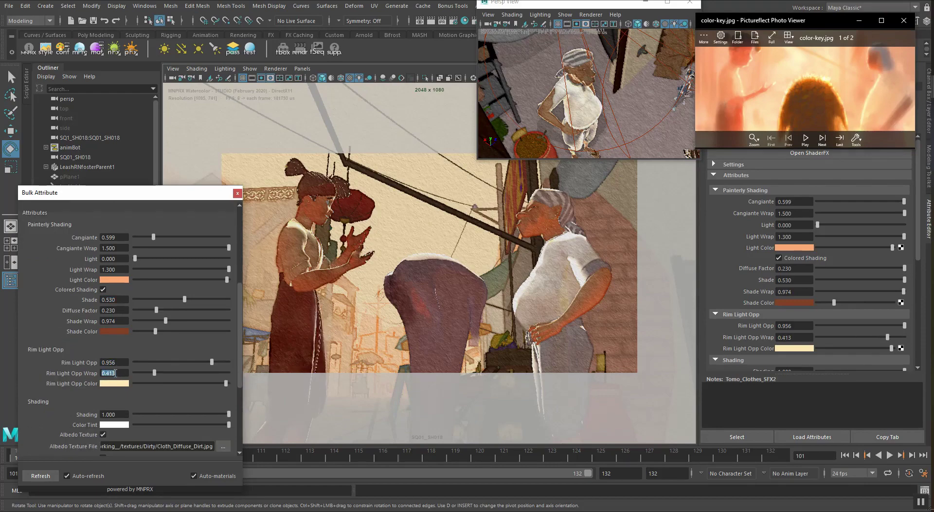
scroll(118, 373, up, 1)
Select Tomo's shirt and set Rim Light Opp to 0.956 and Rim Light Opp Wrap to 0.313
click(291, 251)
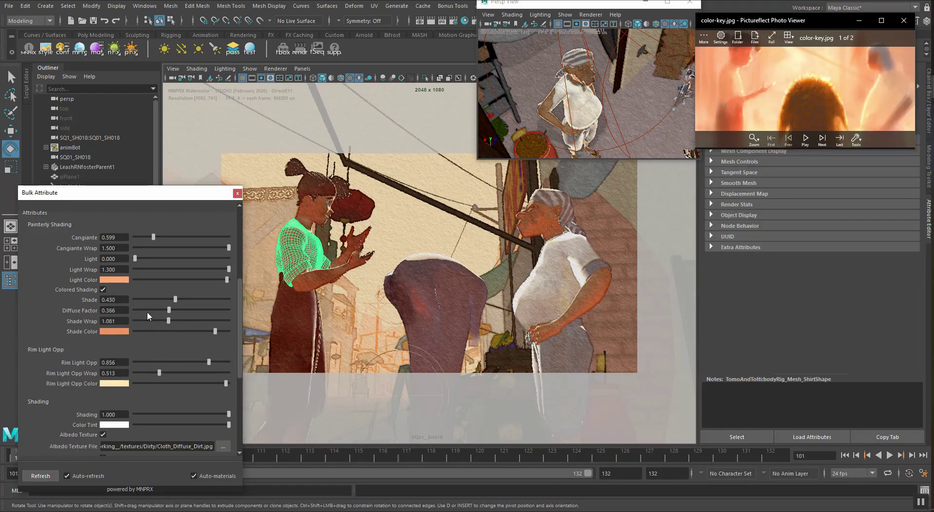
scroll(116, 372, down, 2)
scroll(116, 373, up, 1)
scroll(117, 373, down, 1)
scroll(116, 362, up, 1)
double_click(116, 372)
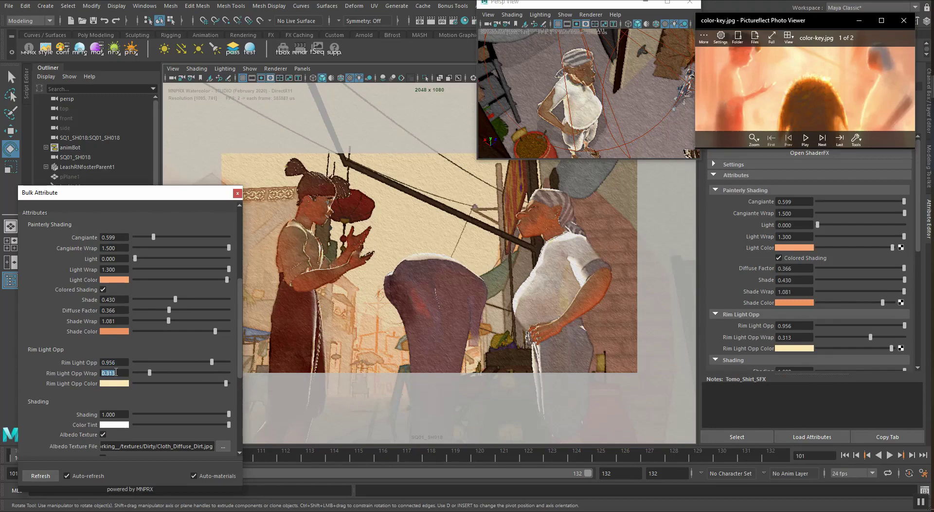
Select Tomo's pants and set Cangiante to 0.899 and Cangiante Wrap to 1
click(317, 287)
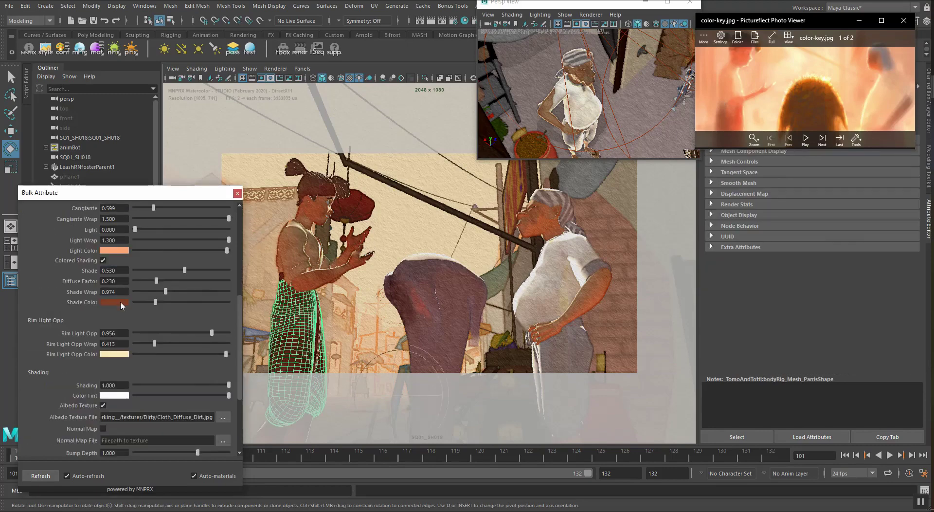
double_click(119, 267)
scroll(115, 268, up, 2)
scroll(121, 277, down, 8)
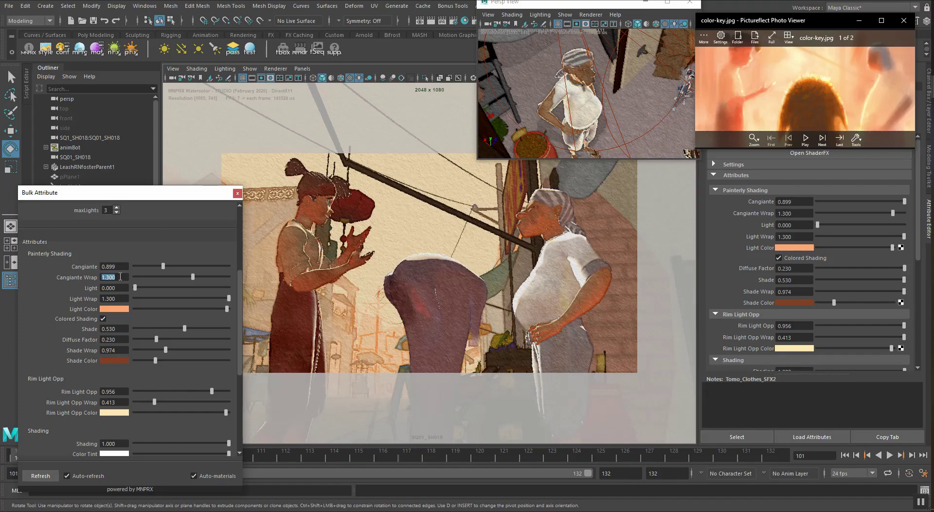
scroll(120, 277, up, 1)
text(1)
Set the pants' Light to 0.900 and sample a saturated red-orange from the color key as their Light Color
mouse_move(588, 104)
alt+mouse_down()
mouse_move(621, 108)
mouse_move(574, 100)
mouse_move(581, 93)
alt+mouse_up()
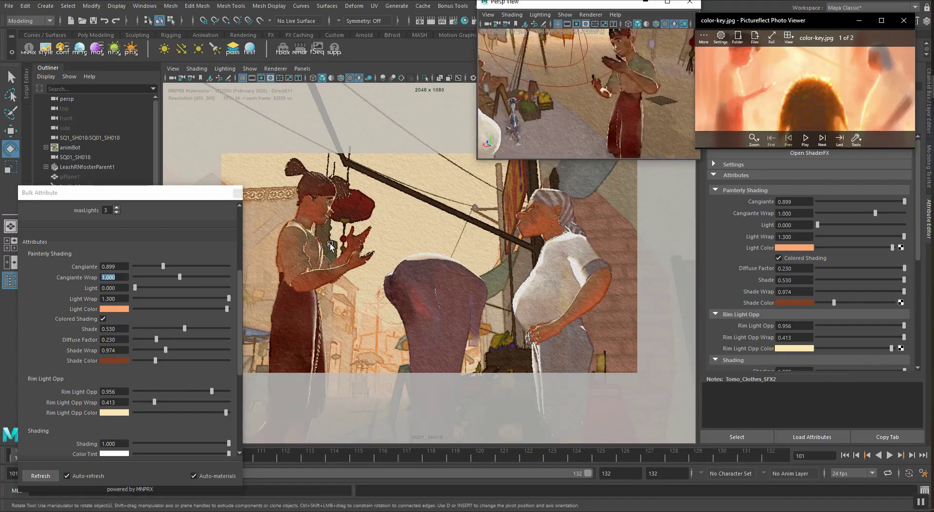
scroll(111, 288, up, 9)
click(111, 310)
click(207, 282)
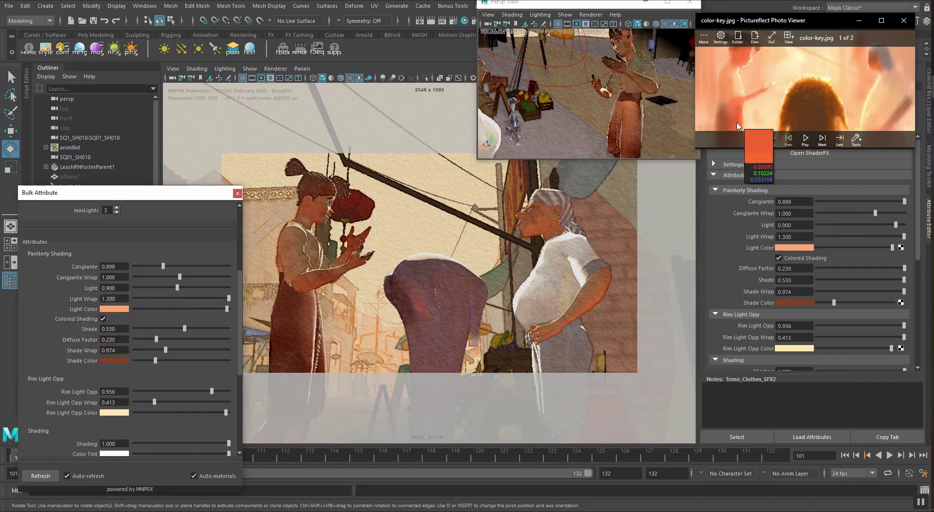
click(746, 130)
Select Tomo's hair and set Rim Light Opp to 1.256, Rim Light Opp Wrap to 0.413 and Light to 1.173
click(315, 180)
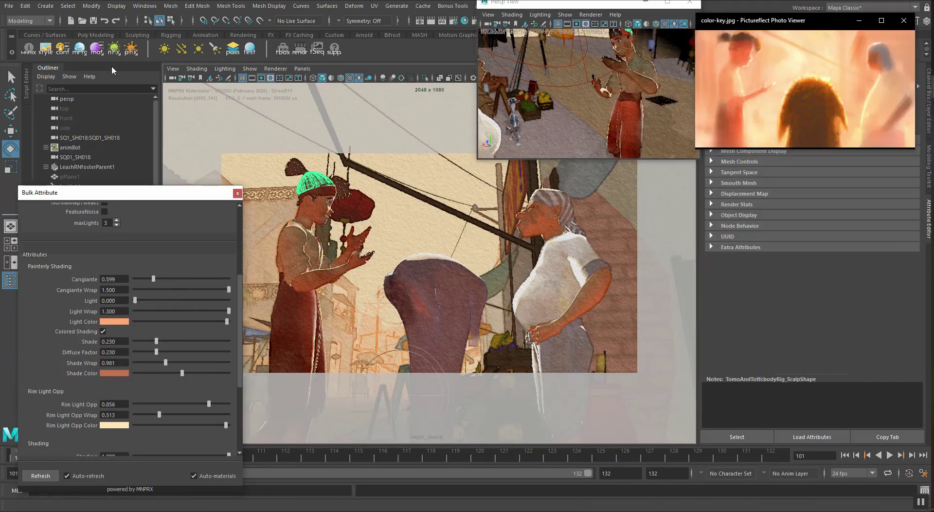
scroll(134, 341, down, 2)
scroll(119, 345, up, 3)
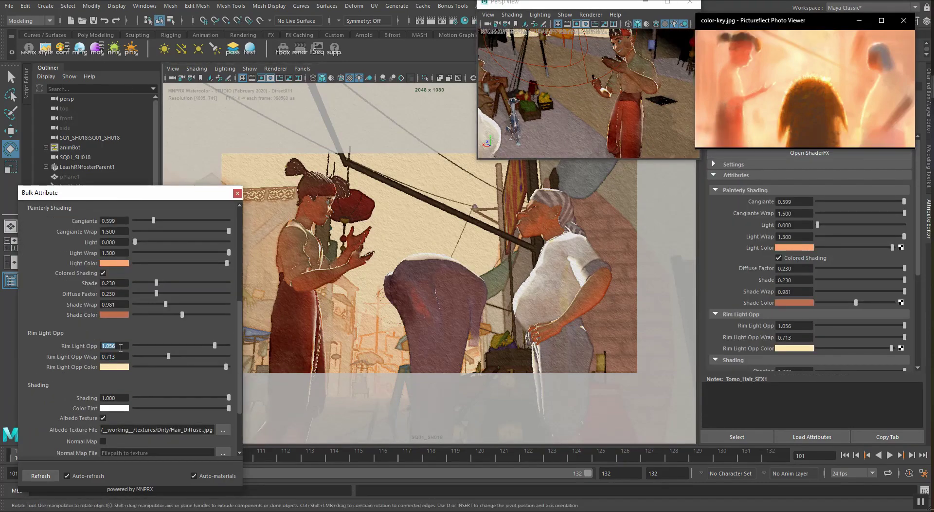
scroll(117, 357, up, 1)
scroll(117, 346, up, 1)
scroll(117, 357, down, 2)
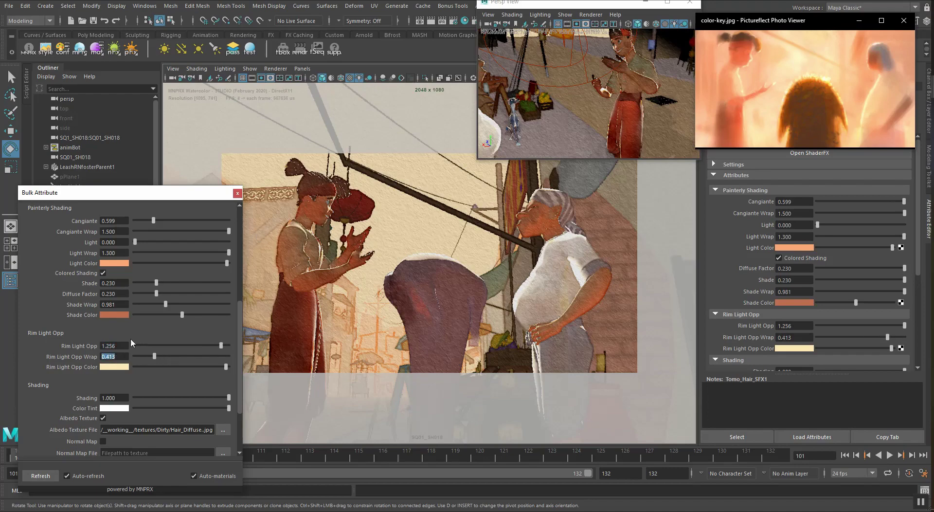
scroll(131, 338, up, 2)
drag(135, 300, 189, 299)
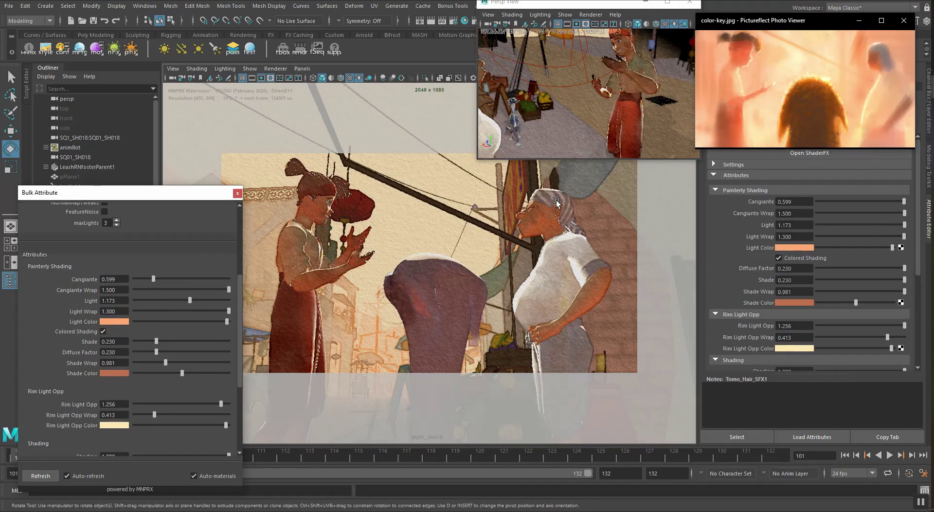
Select the merchant's shirt and sample a light peach from the color key as its Shade Color
click(549, 266)
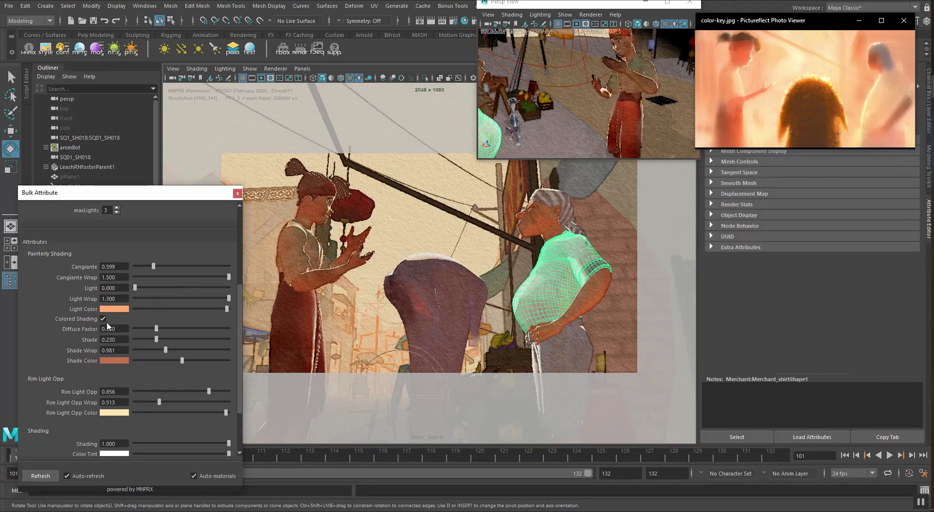
click(108, 361)
click(904, 112)
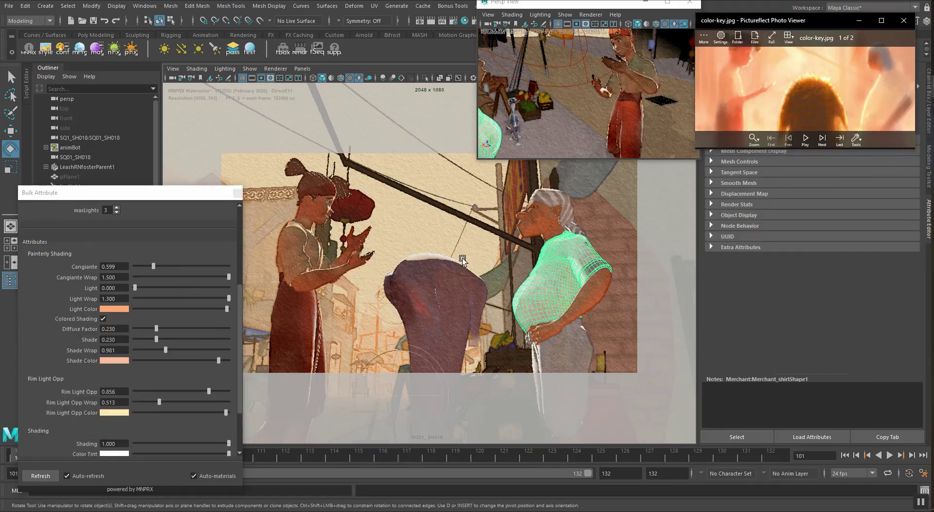
scroll(66, 323, up, 1)
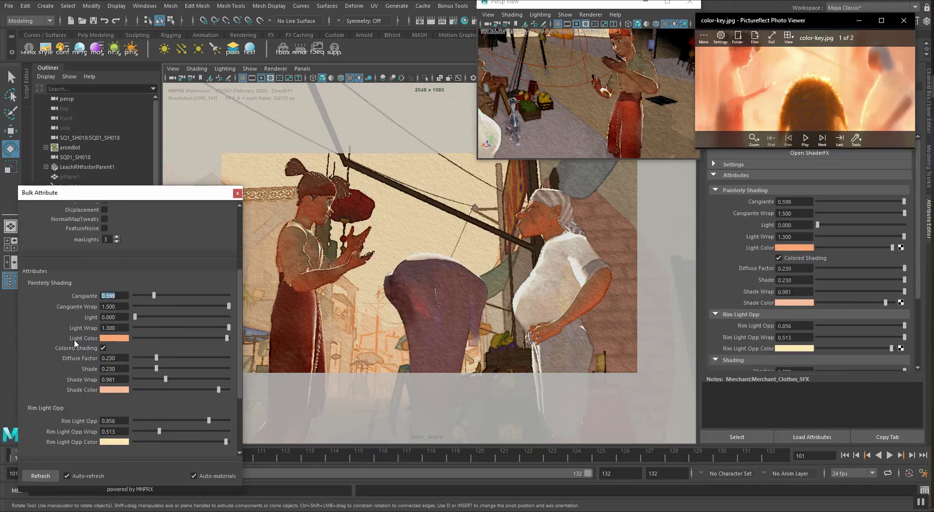
Set the merchant shirt's Light to 0.600
scroll(75, 343, down, 1)
double_click(117, 289)
text(0.3)
key(Return)
text(0.6)
key(Return)
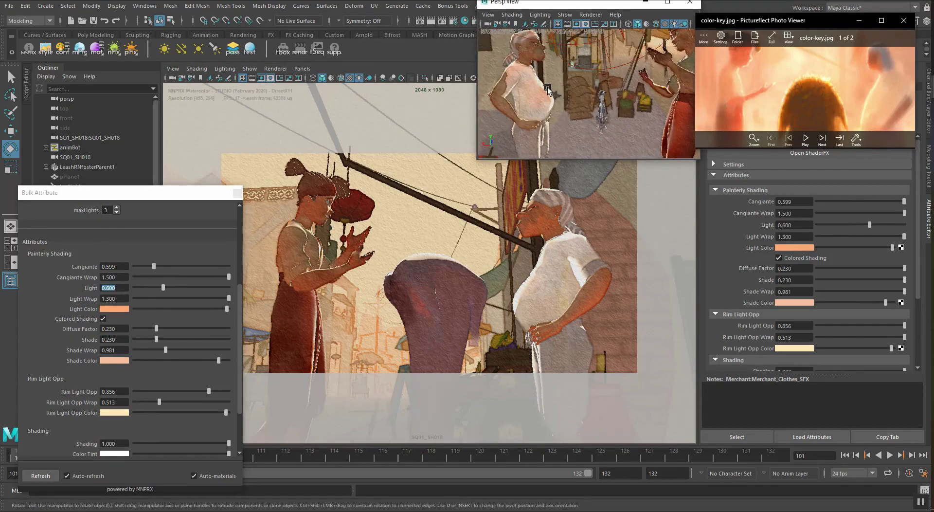
Set the merchant shirt's Light Wrap to 1.000 and change its Light Color to a warmer light orange
click(633, 165)
click(539, 296)
click(96, 48)
scroll(171, 289, down, 4)
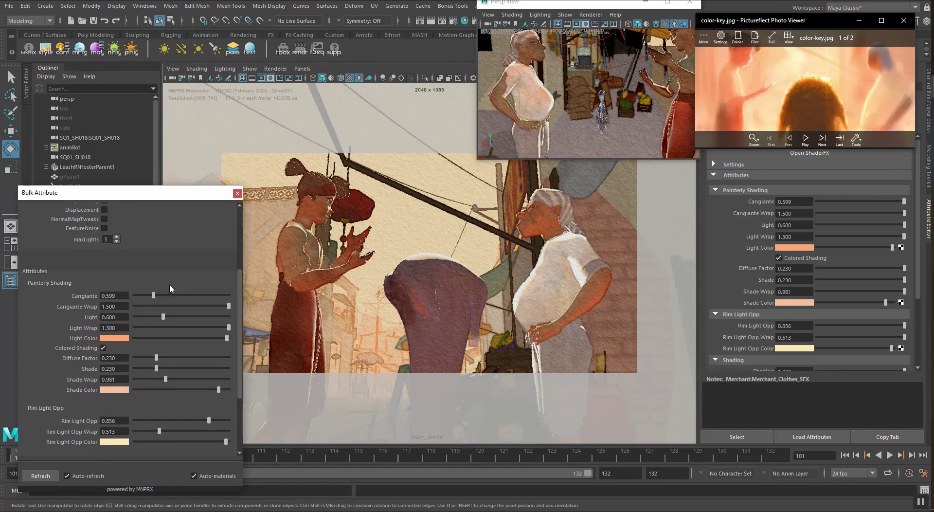
click(114, 338)
scroll(119, 326, down, 4)
scroll(119, 326, up, 1)
Look through keyLight with lights displayed in the viewport and examine how its beam reaches the merchant and Tomo
drag(83, 189, 83, 270)
click(81, 246)
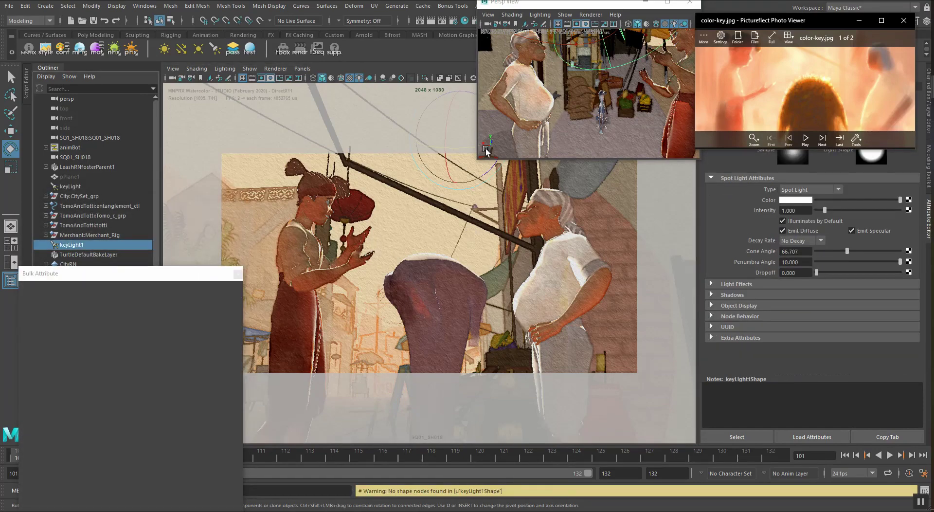
click(71, 186)
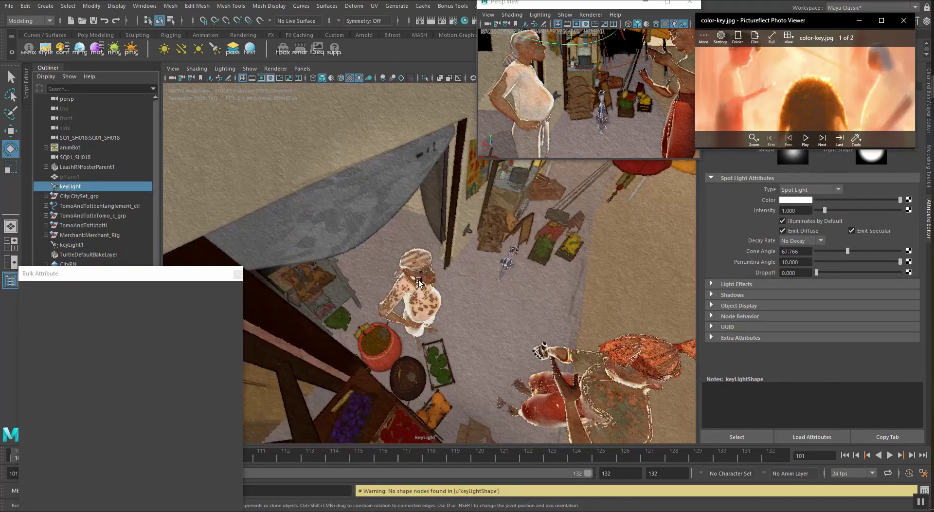
click(251, 69)
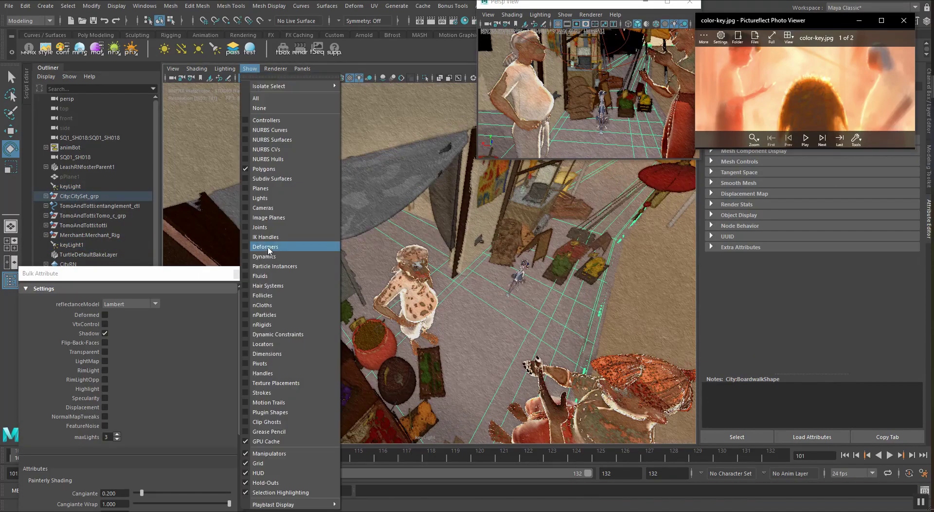
click(265, 197)
alt+drag(445, 306, 416, 261)
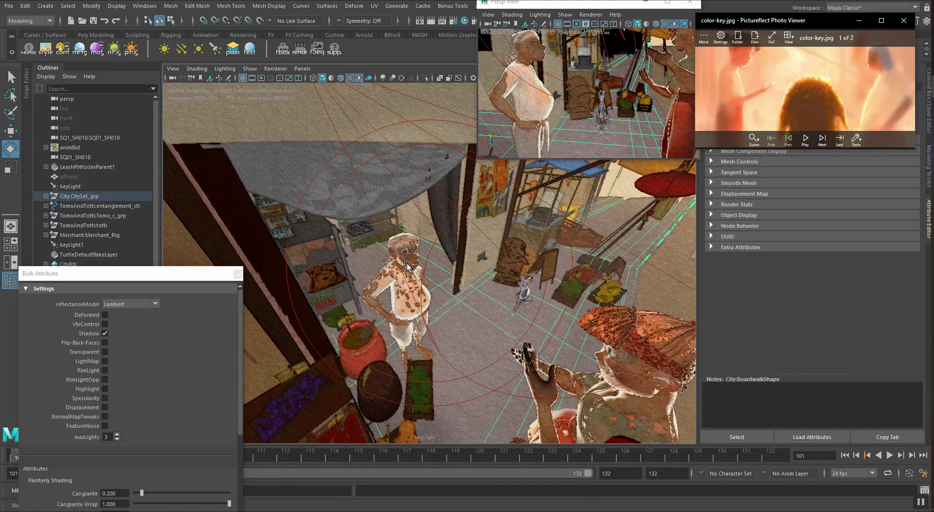
alt+drag(412, 269, 404, 267)
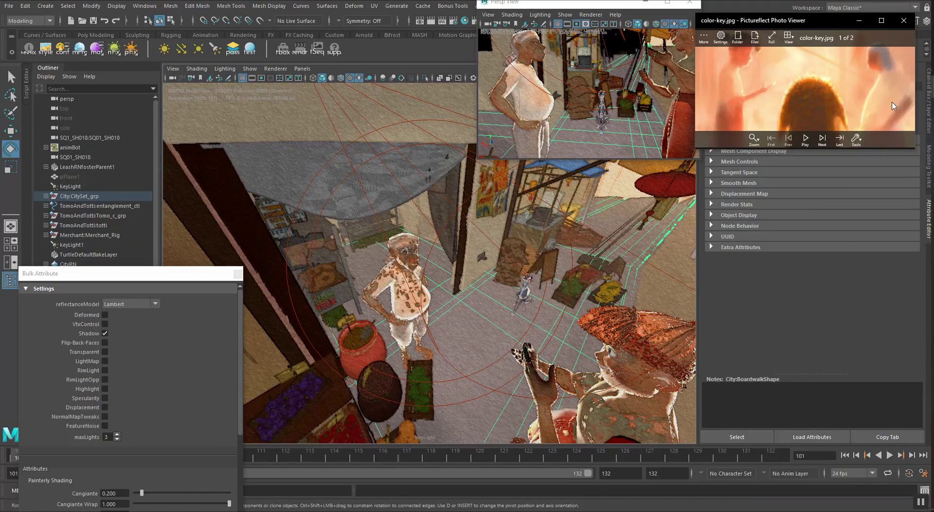
mouse_move(433, 292)
alt+mouse_down()
mouse_move(439, 284)
mouse_move(448, 293)
alt+mouse_up()
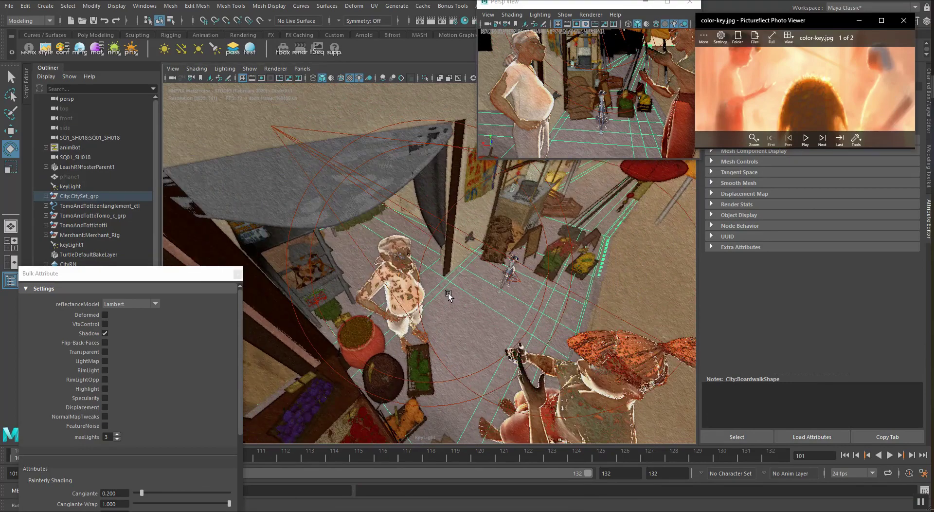
alt+middle_drag(450, 294, 454, 301)
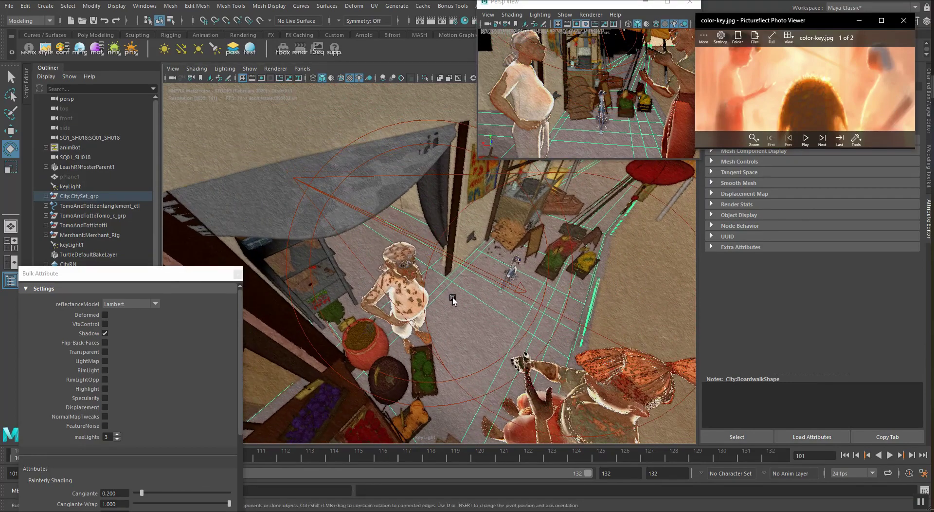
Return the viewport to the SQ01_SH018 shot camera, hide the lights and reselect the merchant's shirt
click(73, 158)
middle_drag(73, 159, 345, 149)
click(249, 68)
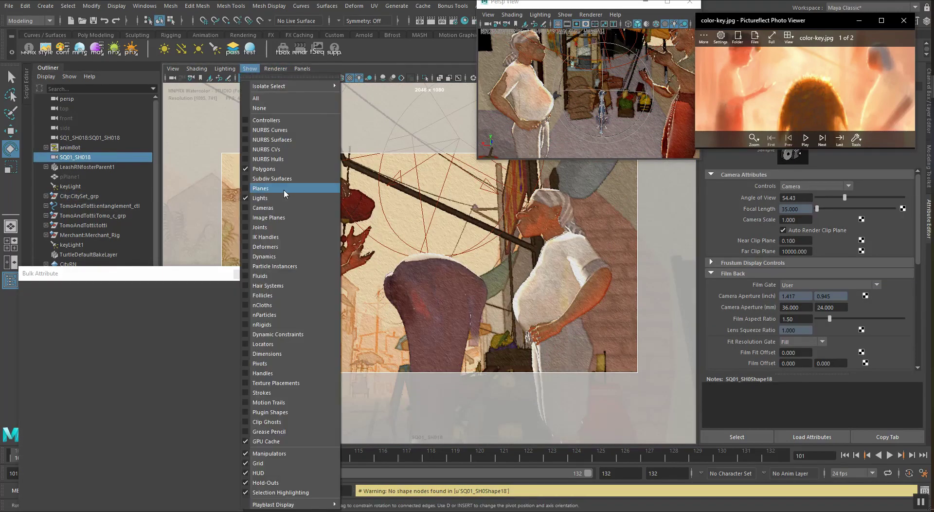
click(272, 191)
click(533, 292)
click(249, 68)
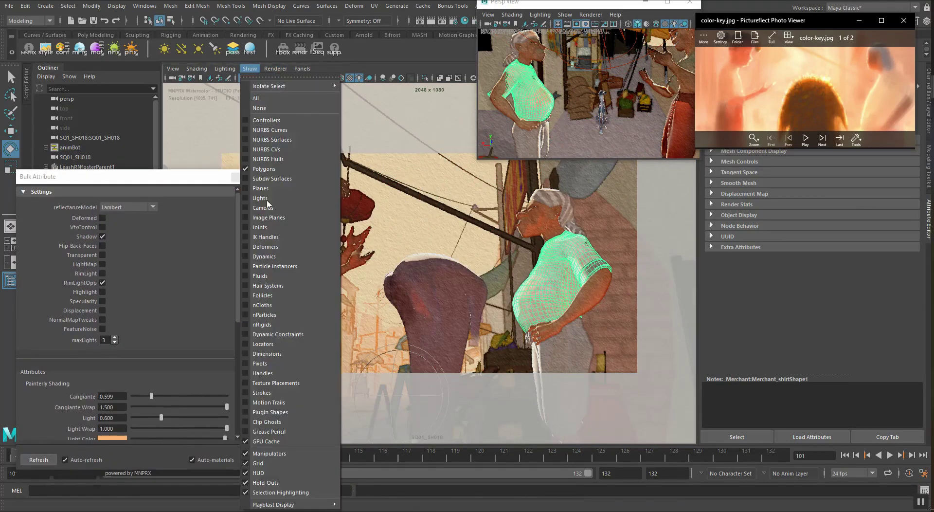
click(267, 493)
Try a Diffuse Factor of 0.030 on the merchant's shirt
scroll(135, 335, down, 5)
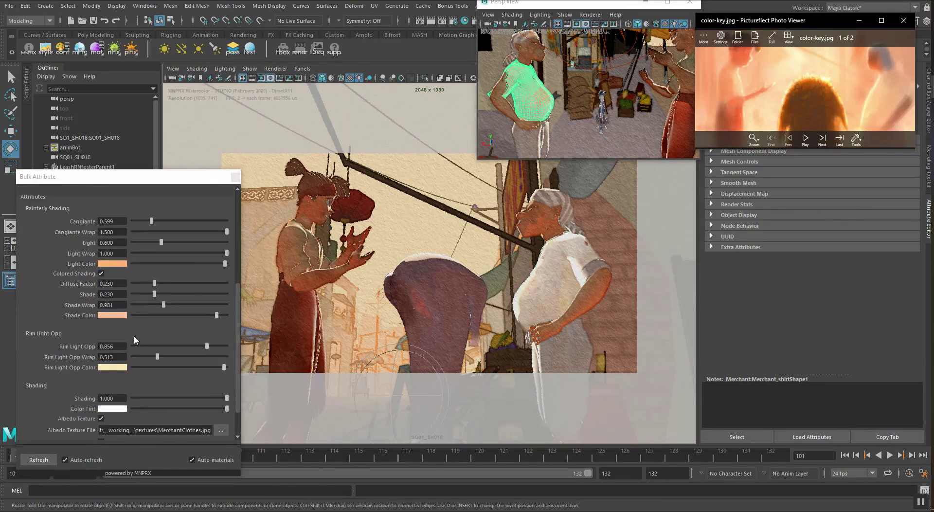
double_click(114, 282)
text(0.030)
key(Return)
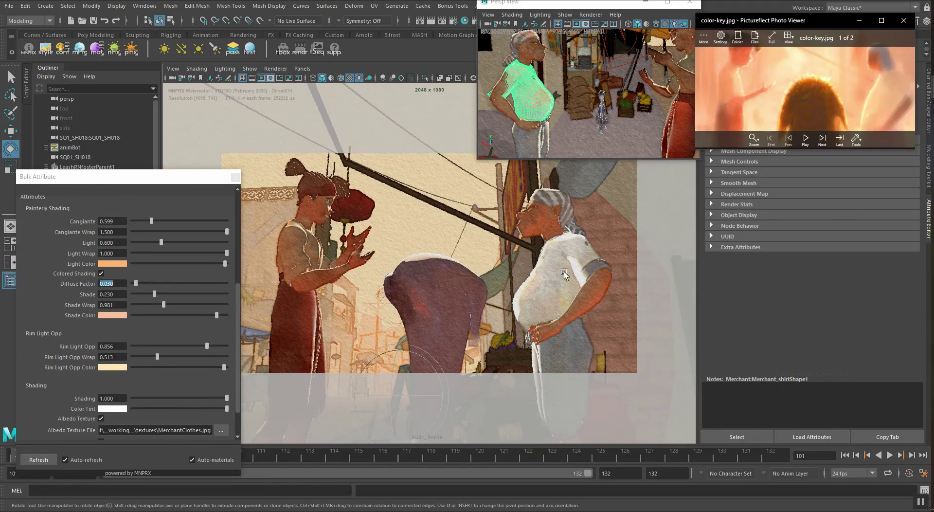
Sample a salmon pink from the color key as the merchant shirt's Shade Color
click(109, 317)
click(48, 303)
click(738, 85)
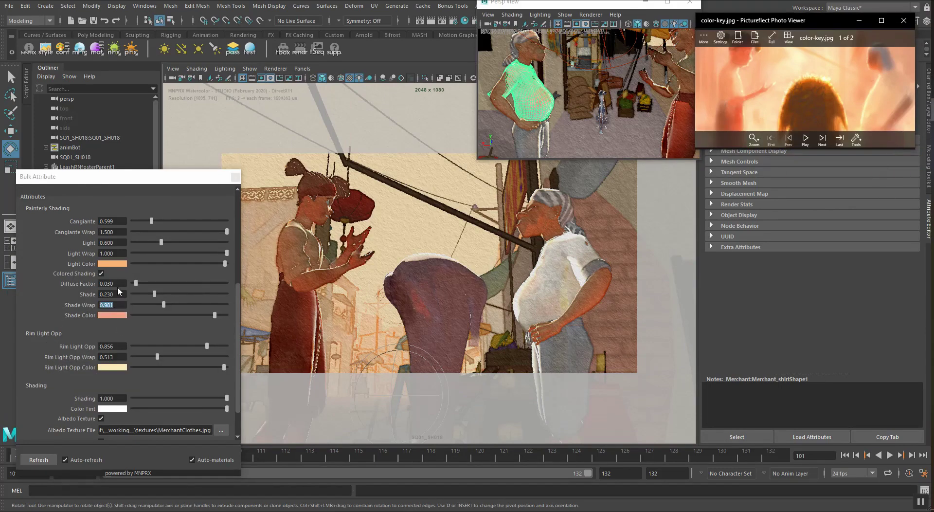
Set the merchant shirt's Diffuse Factor to 0.230, Shade to 0.830 and Shade Wrap to 1.081
scroll(117, 283, up, 4)
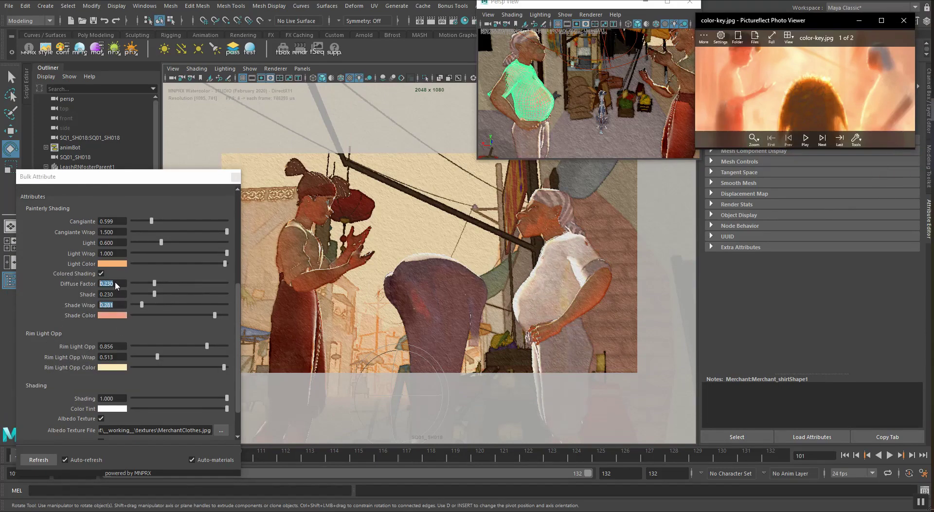
scroll(115, 294, up, 5)
click(115, 293)
scroll(114, 294, up, 1)
scroll(115, 293, down, 1)
scroll(115, 293, up, 3)
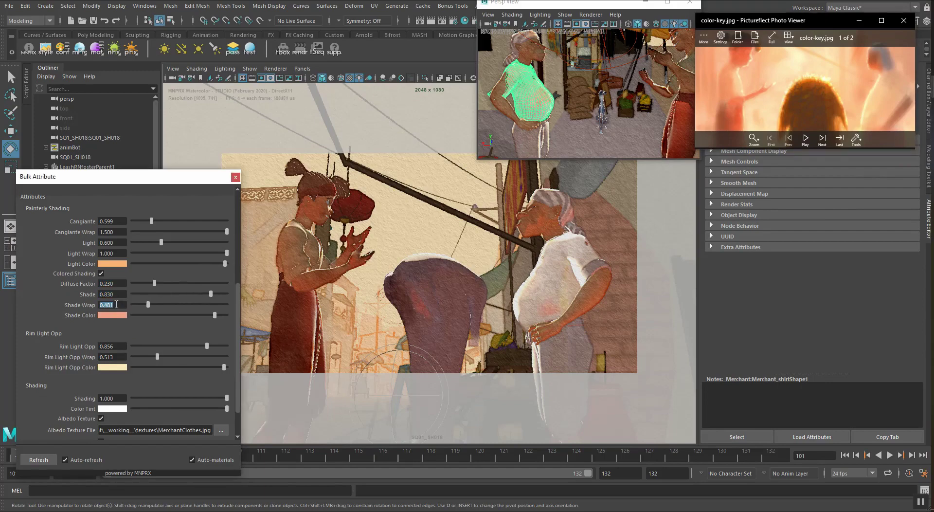
scroll(116, 305, up, 6)
click(109, 284)
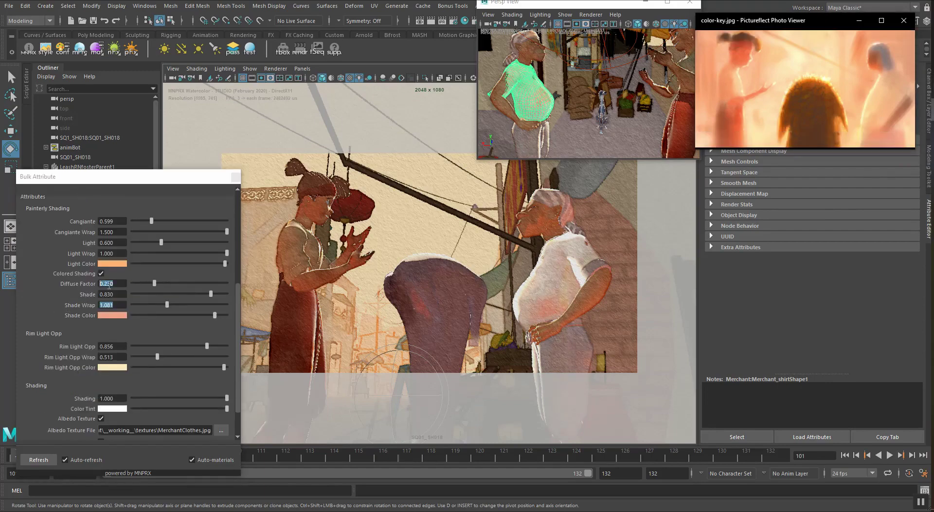
Set the merchant shirt's Cangiante to 1.199 and Cangiante Wrap to 1.000
scroll(95, 314, up, 2)
scroll(115, 291, down, 5)
scroll(114, 280, up, 6)
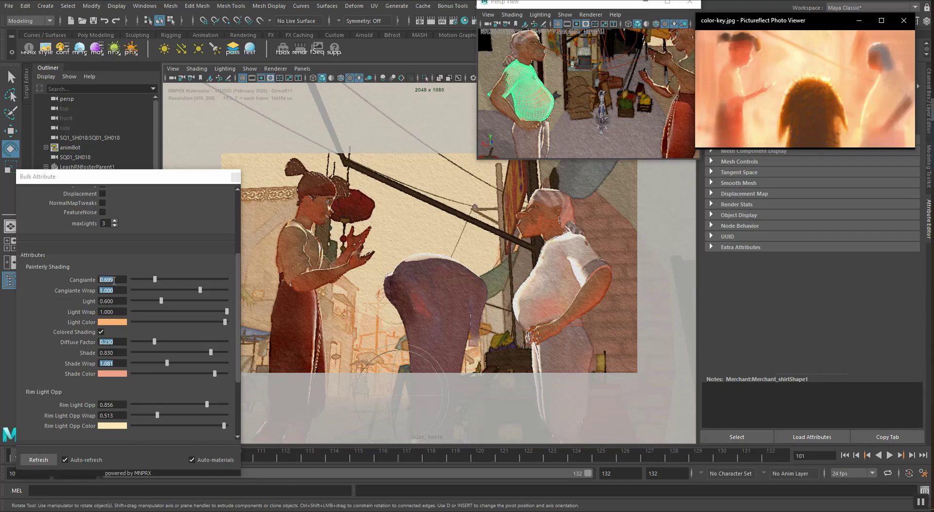
scroll(114, 297, down, 4)
Set the merchant shirt's Rim Light Opp to 0.756 and Rim Light Opp Wrap to 0.313
scroll(117, 318, down, 4)
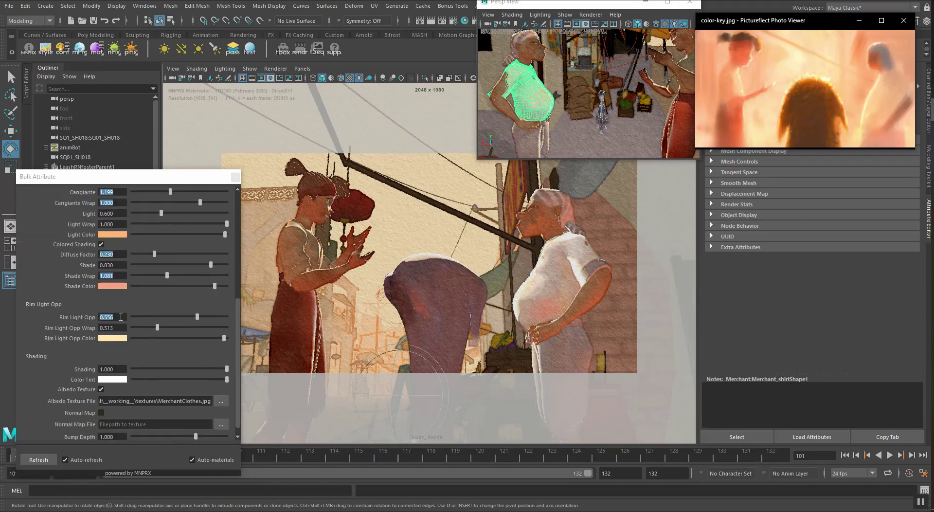
scroll(117, 319, up, 3)
scroll(116, 327, down, 2)
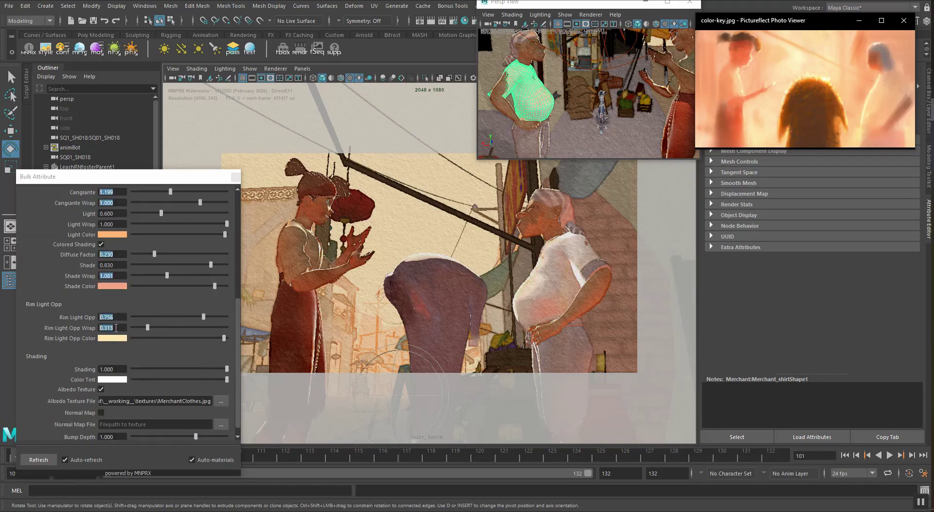
Select Totti's body in the foreground and set Rim Light Opp to 1.056 and Rim Light Opp Wrap to 0.313
click(442, 279)
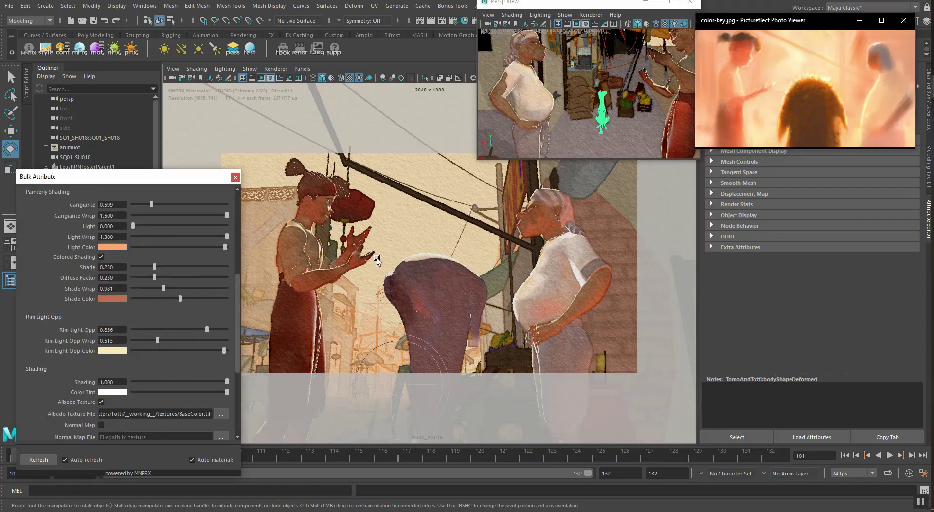
scroll(109, 360, up, 1)
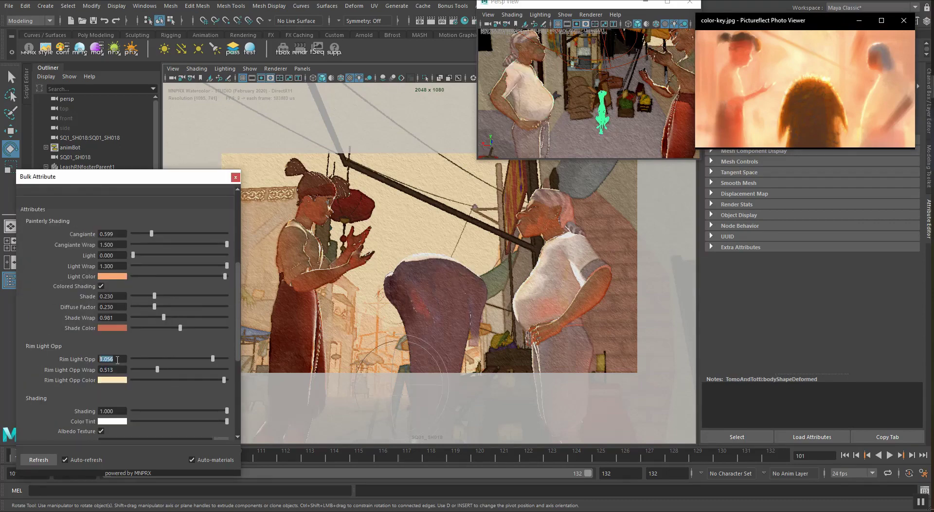
scroll(63, 364, up, 1)
scroll(115, 389, down, 5)
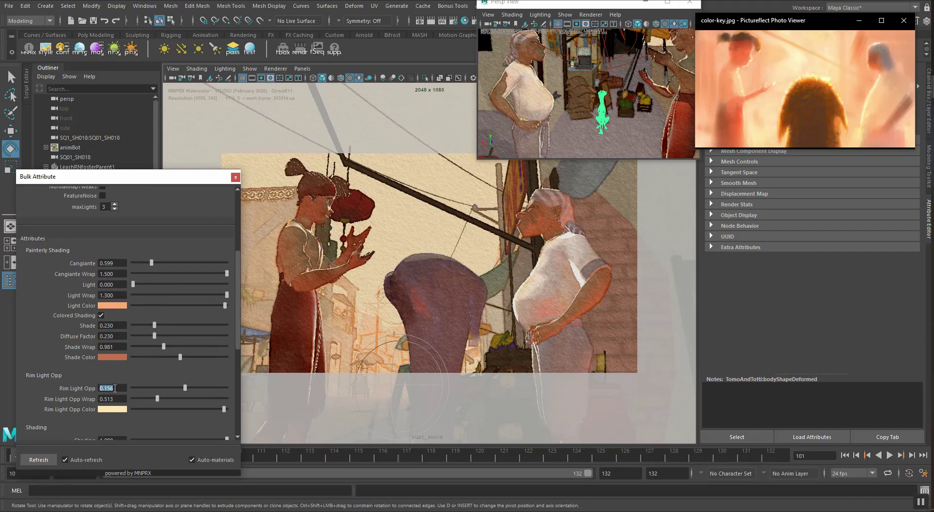
scroll(115, 399, down, 1)
scroll(114, 399, down, 1)
scroll(112, 389, up, 6)
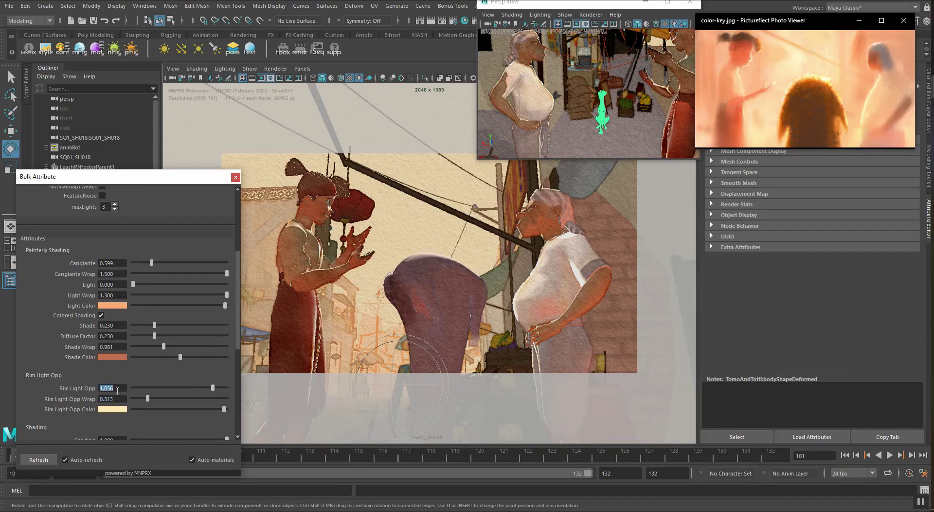
Sample a saturated orange from the color key as Totti's Rim Light Opp Color
click(111, 409)
click(63, 399)
drag(816, 84, 816, 83)
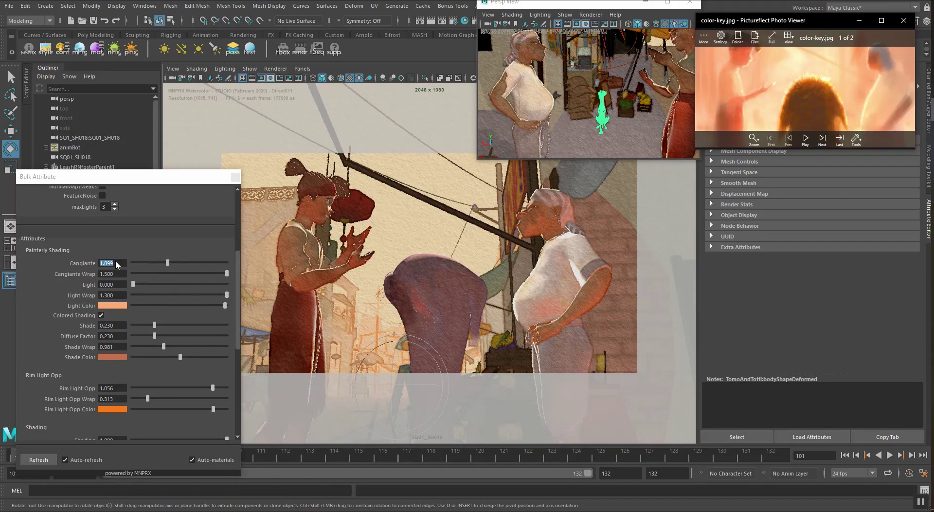
Set Totti's Cangiante to 1.099, Cangiante Wrap and Light Wrap to 1.000, and Shade Wrap to 1.081
scroll(113, 272, down, 9)
scroll(113, 273, up, 4)
scroll(116, 285, up, 12)
scroll(115, 285, down, 11)
scroll(125, 335, up, 2)
scroll(125, 335, down, 2)
scroll(121, 347, up, 4)
scroll(121, 347, down, 3)
Change Totti's Shade Color to a dark brown and set Shade to 0.330
click(107, 358)
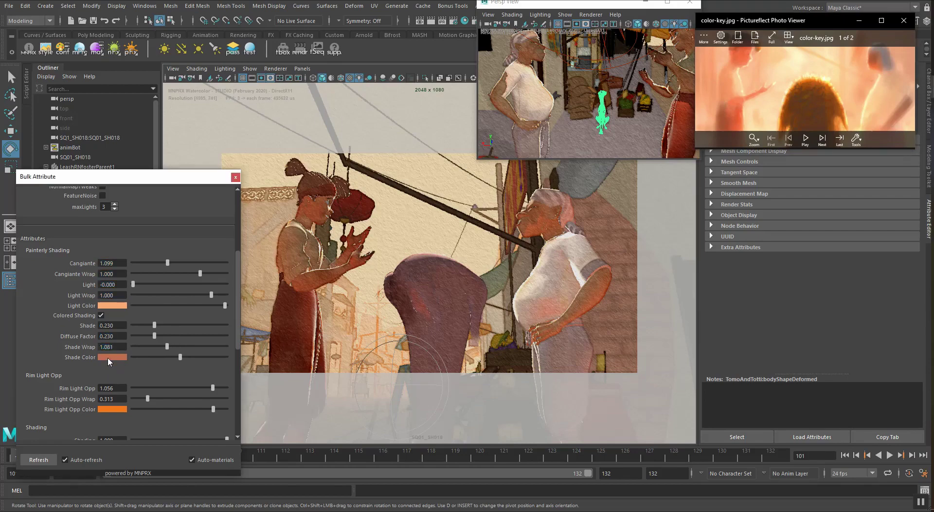
scroll(108, 360, down, 4)
scroll(114, 325, up, 4)
scroll(114, 325, down, 3)
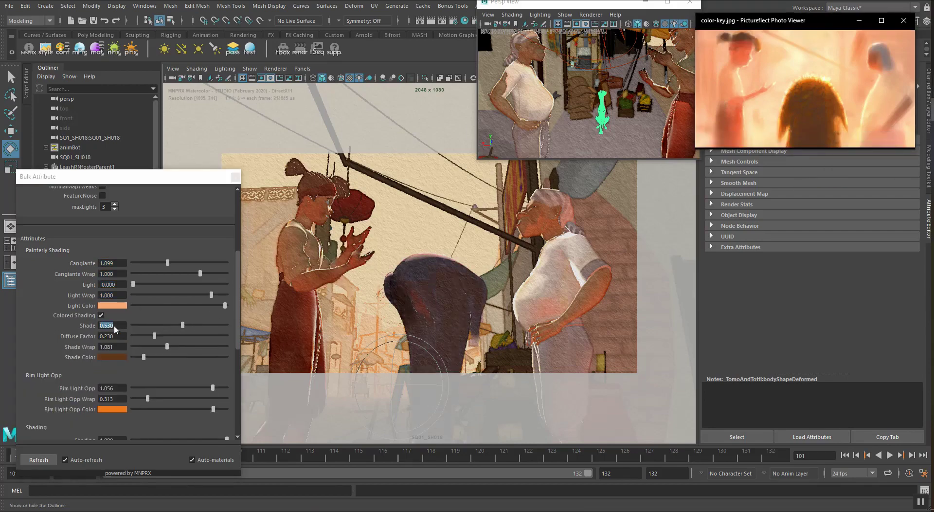
scroll(153, 336, down, 2)
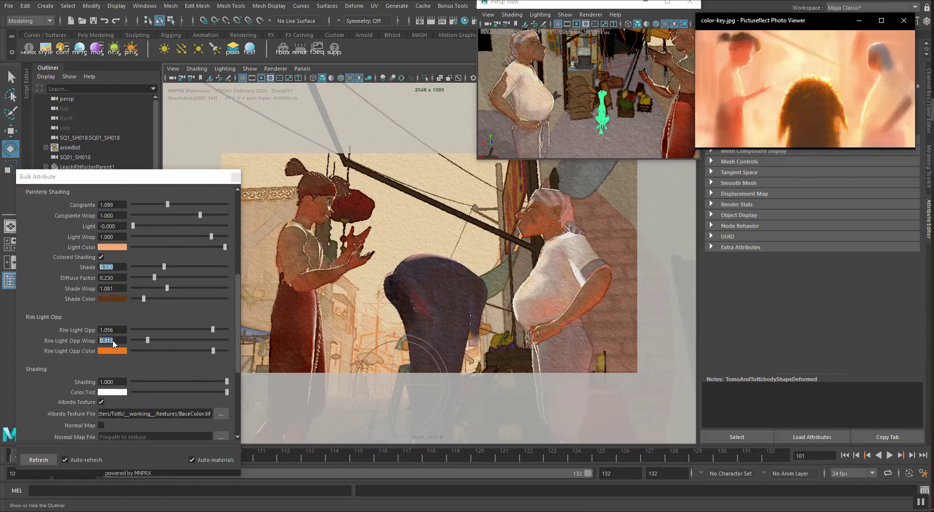
Switch the reflectance model of Totti's material to Angular Lambert
scroll(55, 357, up, 8)
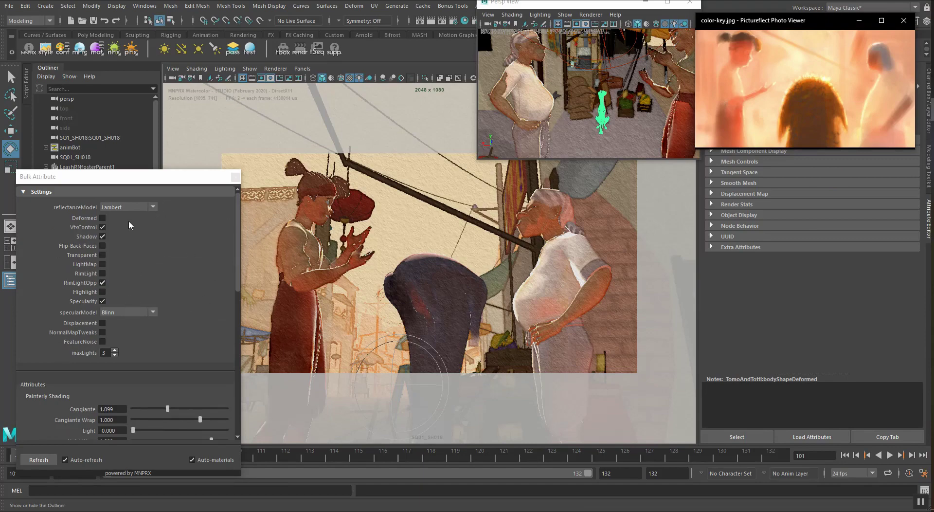
click(127, 207)
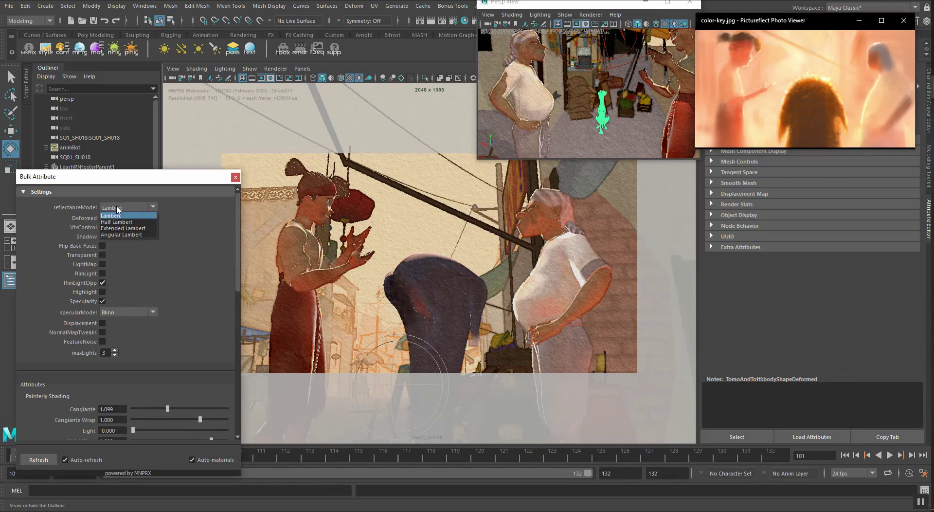
click(118, 234)
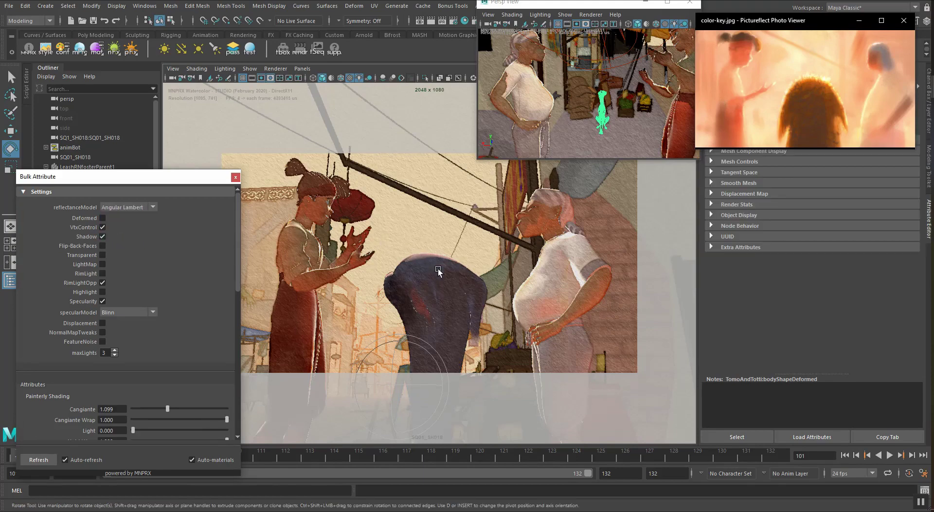
scroll(206, 285, down, 3)
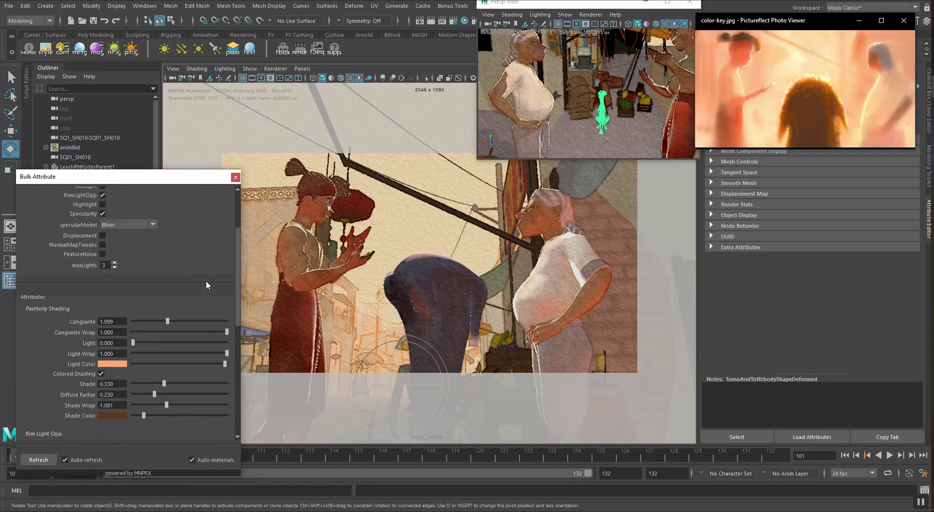
Set Totti's Light to 1.600 and sample a saturated orange from the color key as the Light Color
scroll(197, 262, down, 2)
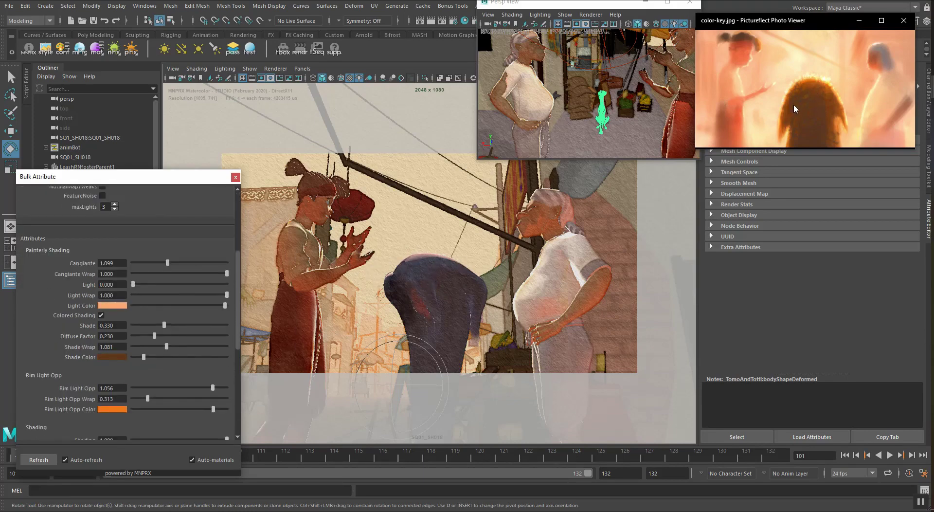
scroll(54, 290, down, 1)
scroll(111, 236, up, 7)
scroll(112, 235, down, 4)
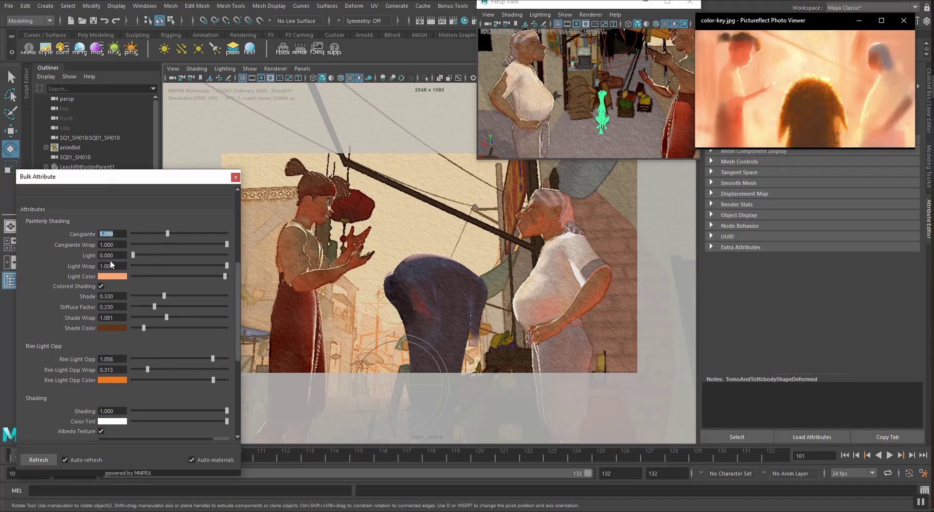
ctrl+drag(108, 255, 111, 259)
click(105, 279)
click(105, 318)
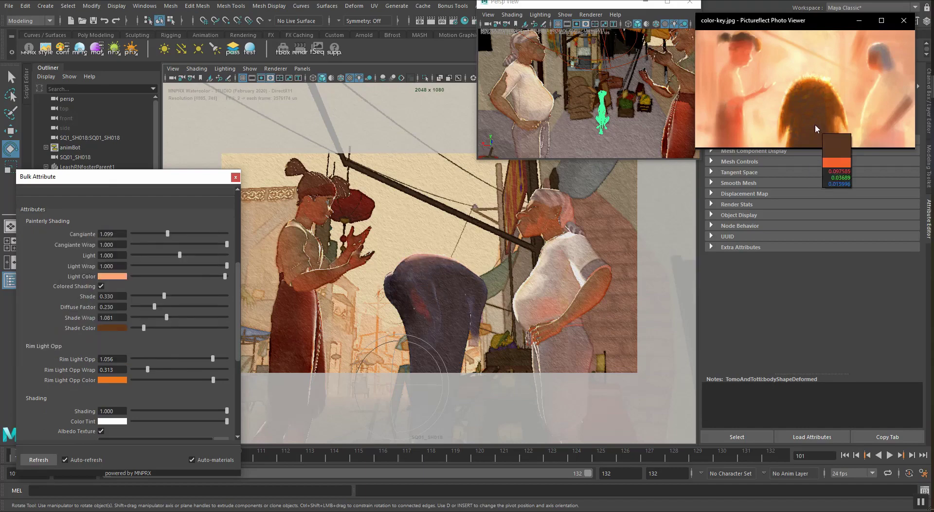
click(830, 89)
scroll(115, 257, up, 6)
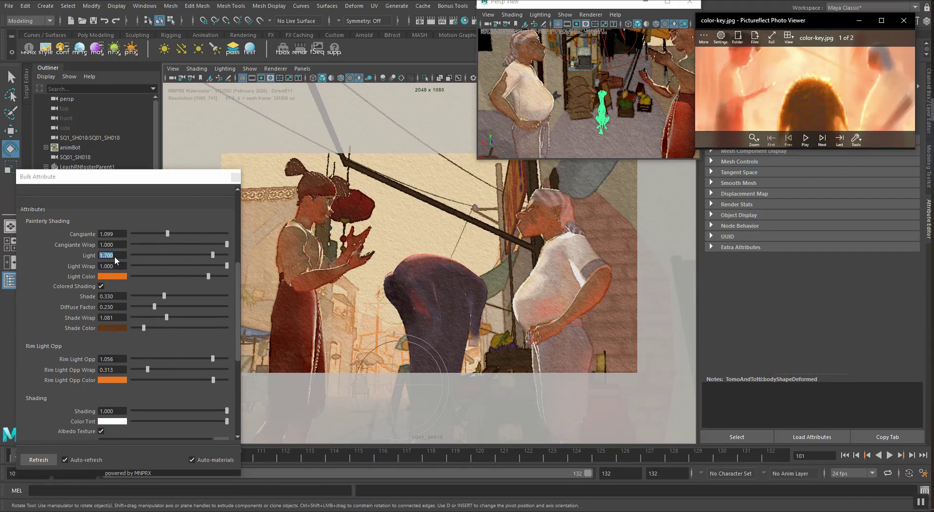
scroll(115, 257, down, 1)
Change Totti's Shade Color to a slightly brighter, dark reddish brown
scroll(70, 306, down, 3)
scroll(60, 340, up, 1)
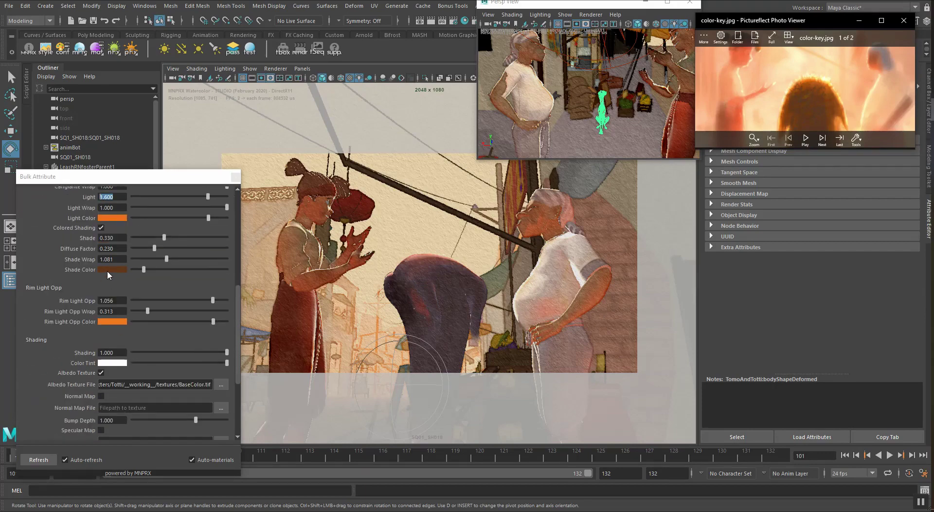
click(108, 269)
mouse_move(219, 267)
mouse_down()
mouse_move(217, 259)
mouse_move(220, 272)
mouse_up()
drag(204, 272, 204, 274)
click(115, 270)
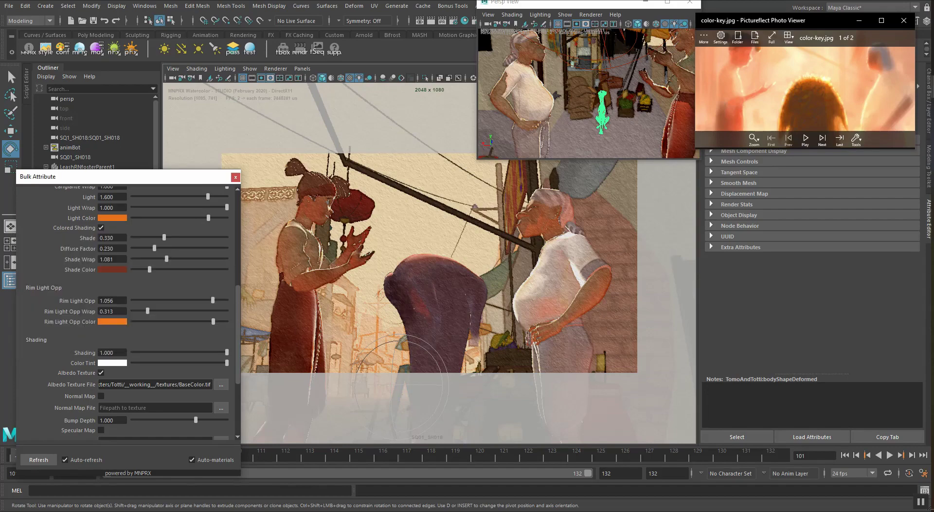
Try enabling Highlight on Totti's material together with a paler salmon Light Color
scroll(88, 291, up, 2)
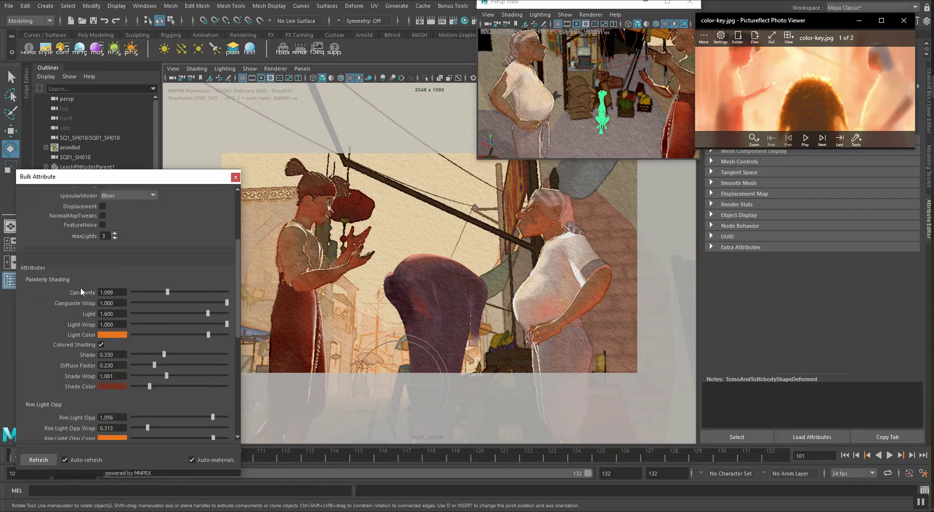
scroll(82, 291, up, 2)
scroll(80, 323, up, 3)
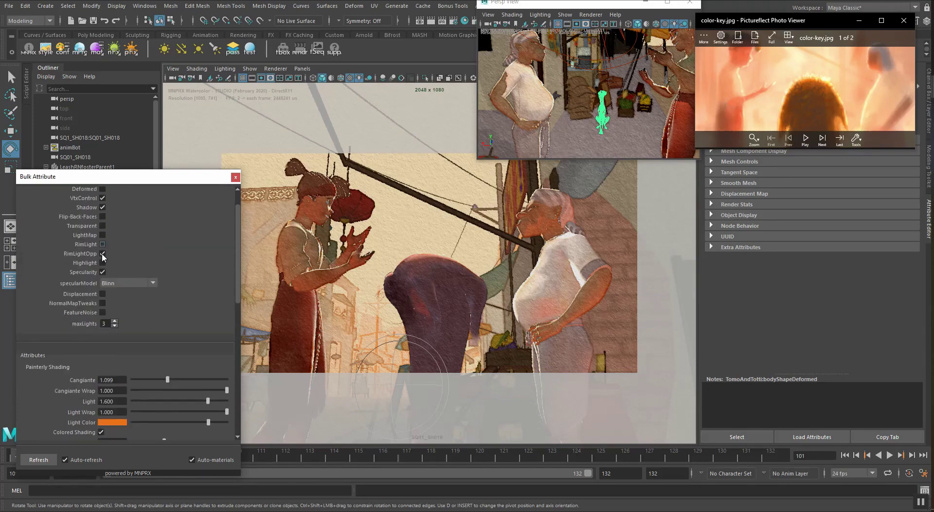
click(102, 262)
scroll(73, 294, down, 5)
click(115, 277)
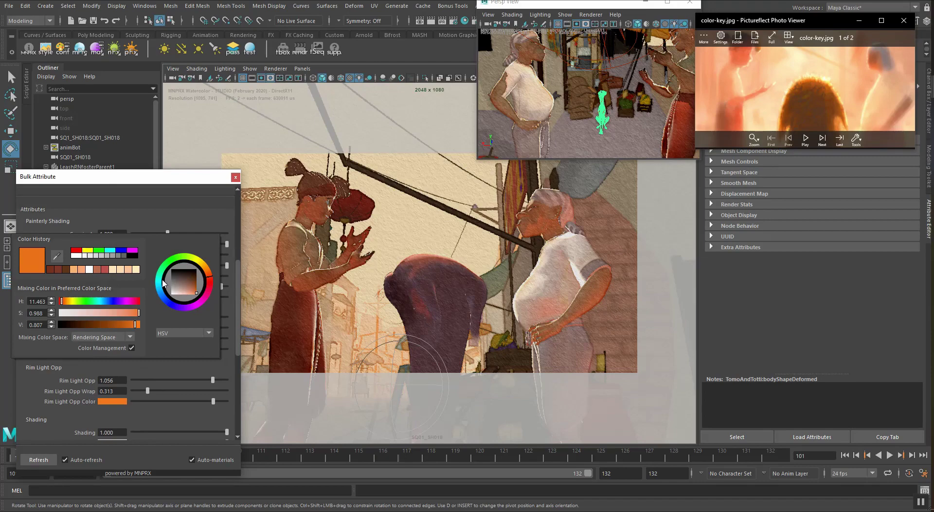
scroll(103, 277, up, 6)
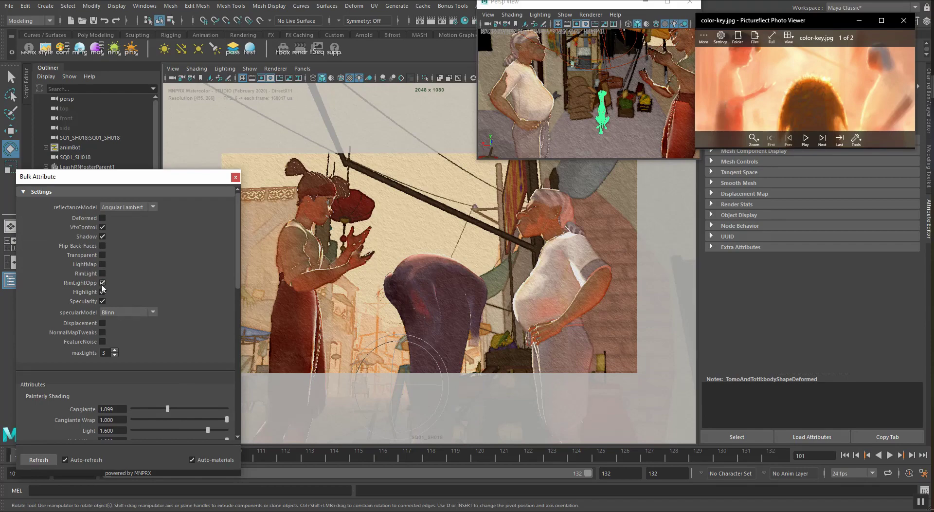
Change Totti's Light Color to a yellowish orange with hue 18.149, saturation 1.000 and value 0.807
scroll(161, 266, down, 7)
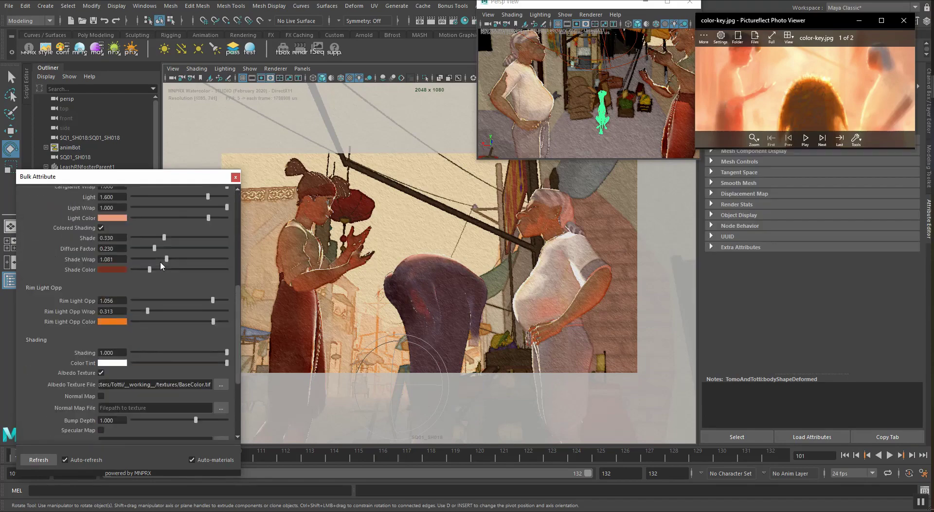
click(104, 248)
drag(190, 246, 219, 219)
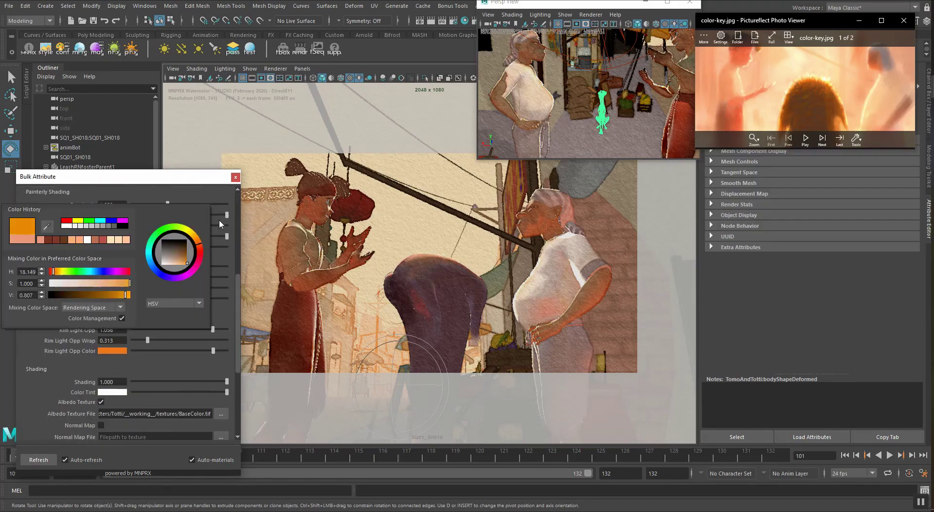
Set Totti's Shade to 0.372 and Diffuse Factor to 0.335
scroll(194, 226, up, 2)
double_click(116, 233)
scroll(146, 243, down, 3)
drag(164, 237, 171, 236)
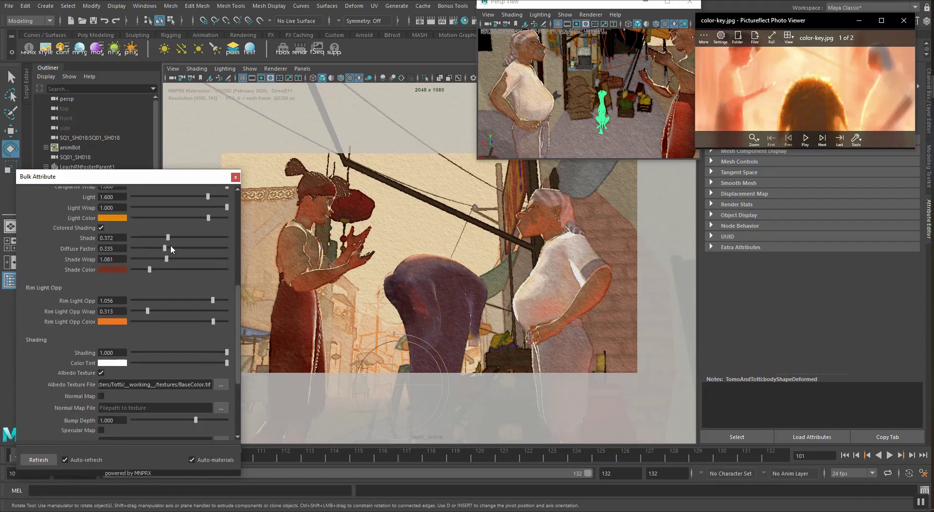
Scrub through the first frames of the shot and return to frame 101
click(91, 452)
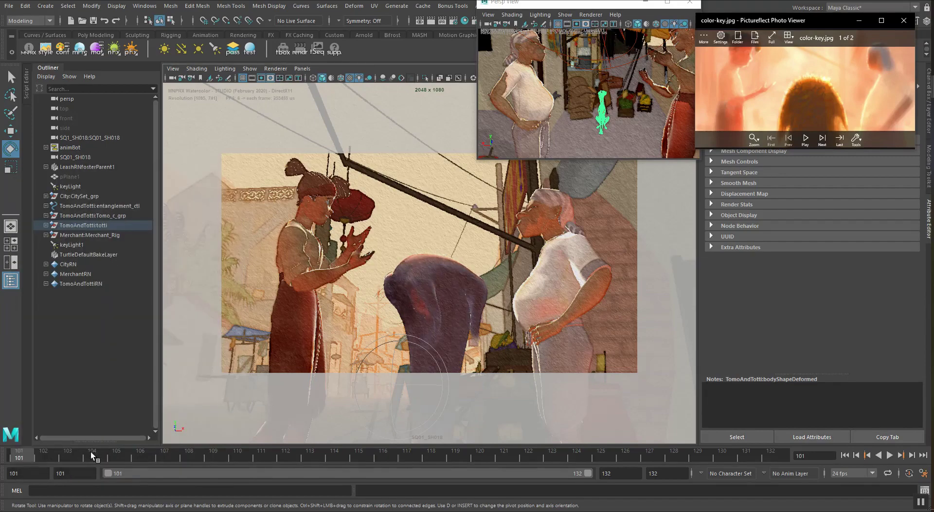
drag(59, 457, 19, 456)
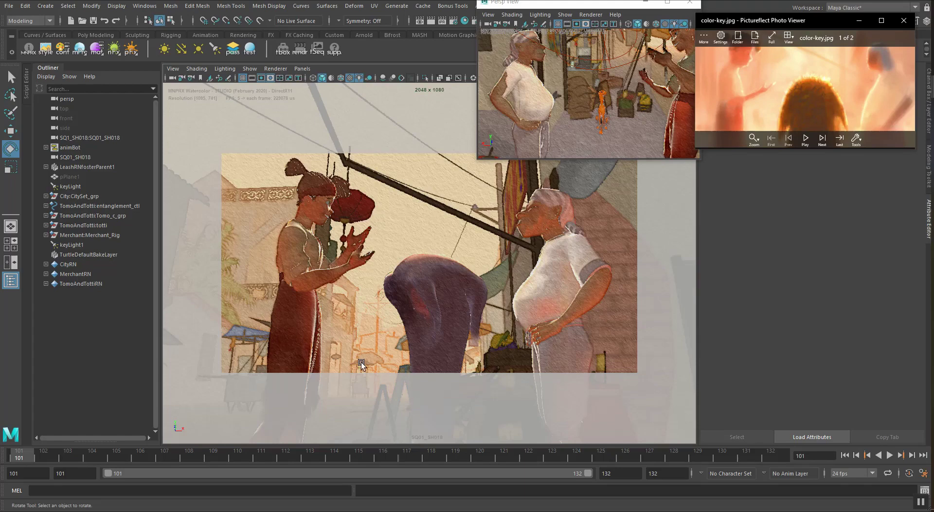